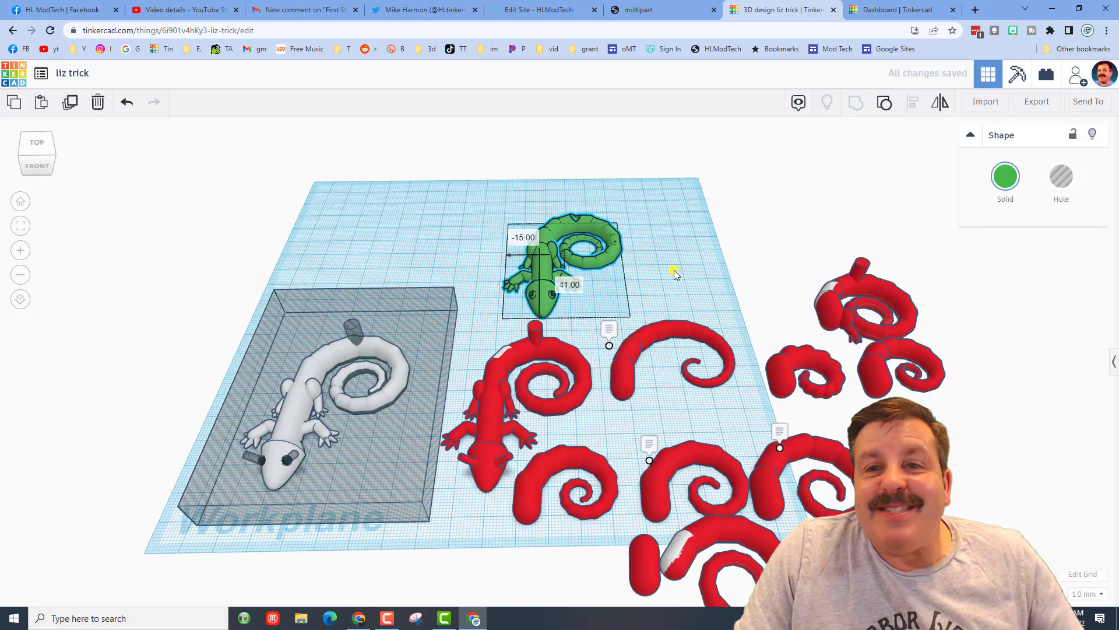
pyautogui.moveTo(675, 270); pyautogui.dragTo(652, 250, button='right')
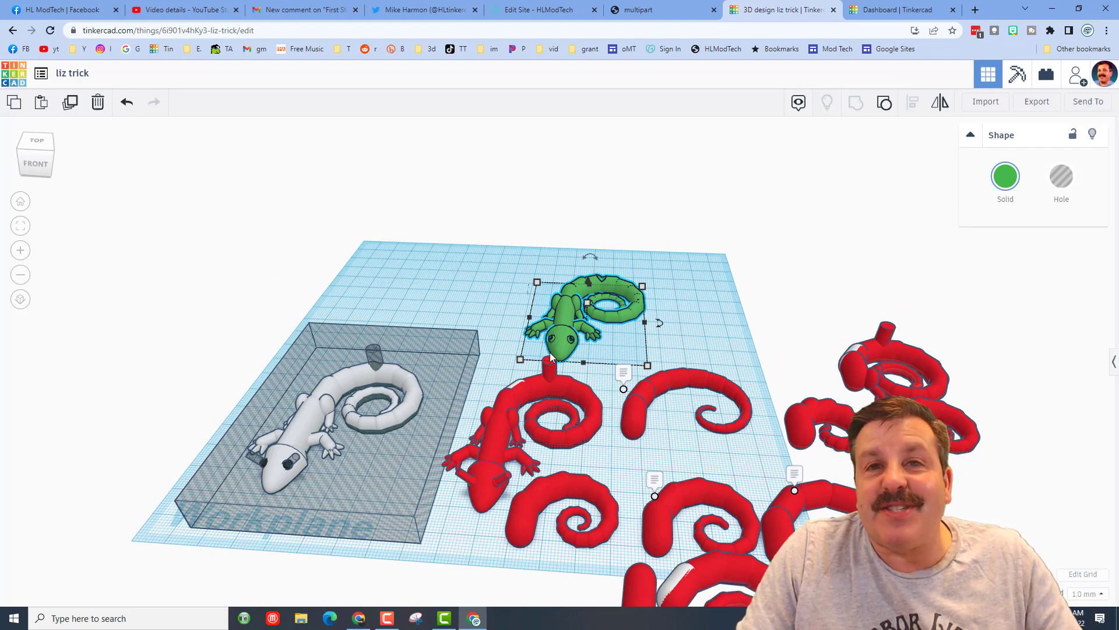
pyautogui.moveTo(596, 396); pyautogui.dragTo(589, 486, button='right')
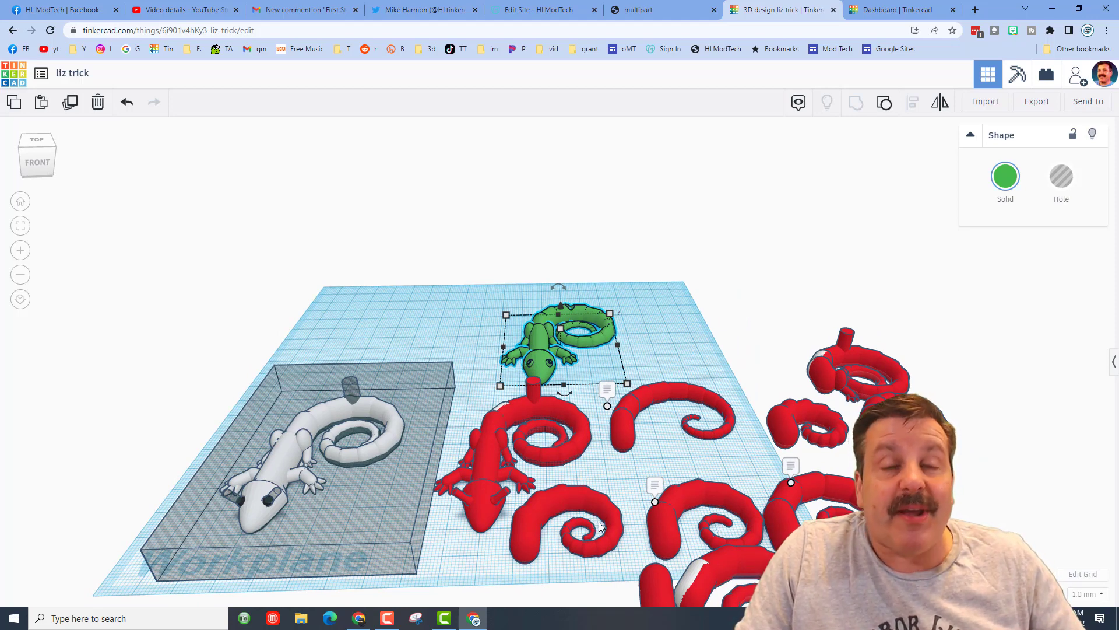
pyautogui.moveTo(657, 481); pyautogui.dragTo(674, 495, button='right')
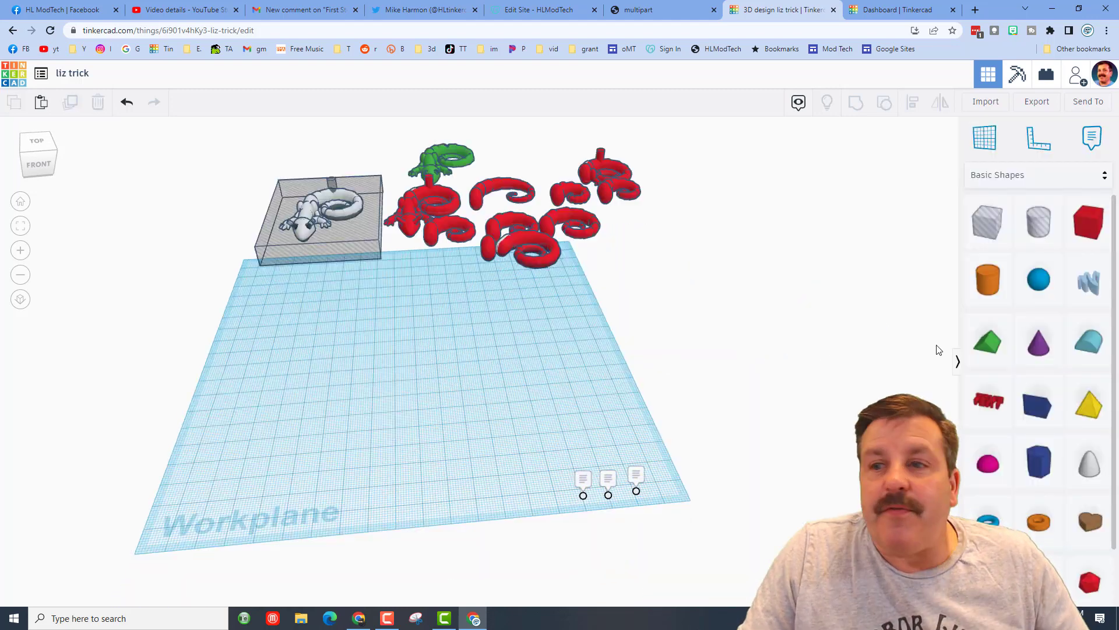
# - Place a Capsule from the Design Starters collection in the middle of the empty workplane
pyautogui.click(1030, 182)
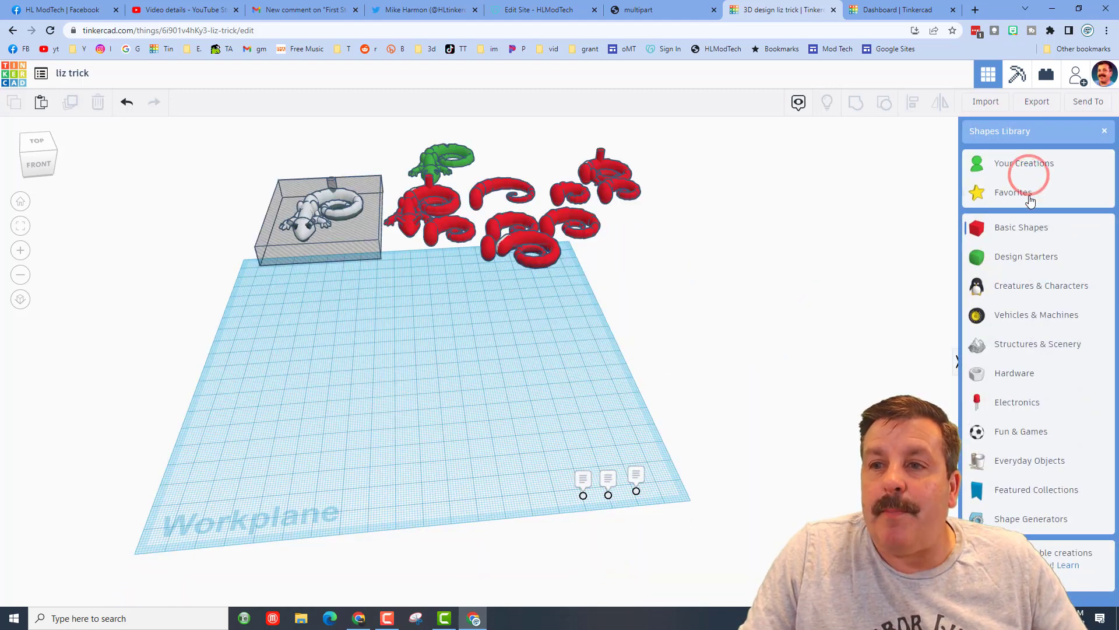
pyautogui.click(1020, 258)
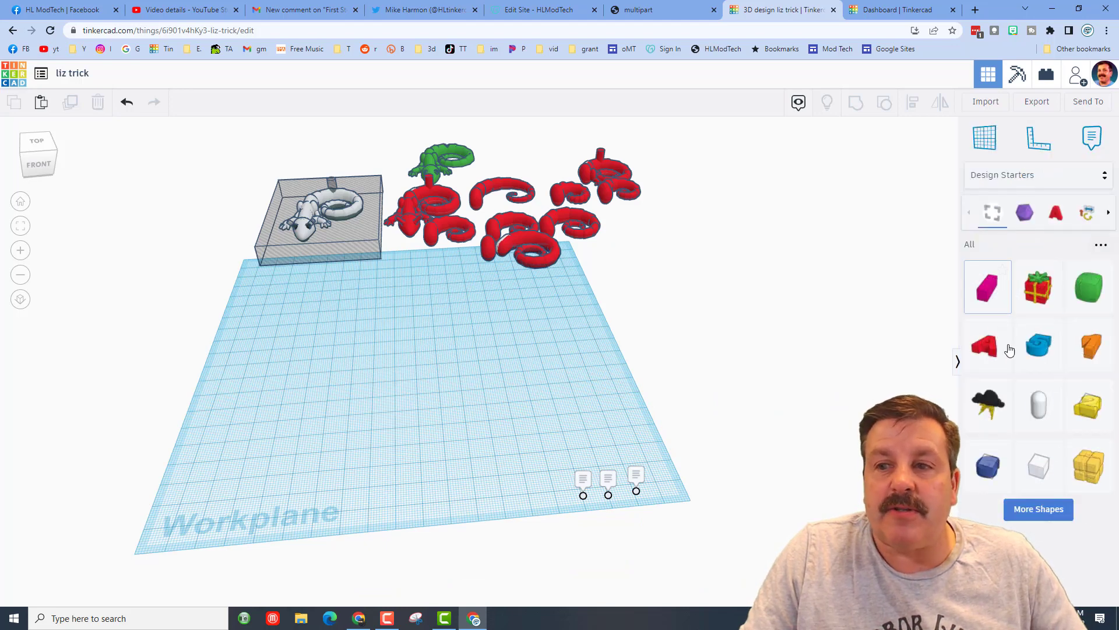
pyautogui.click(405, 378)
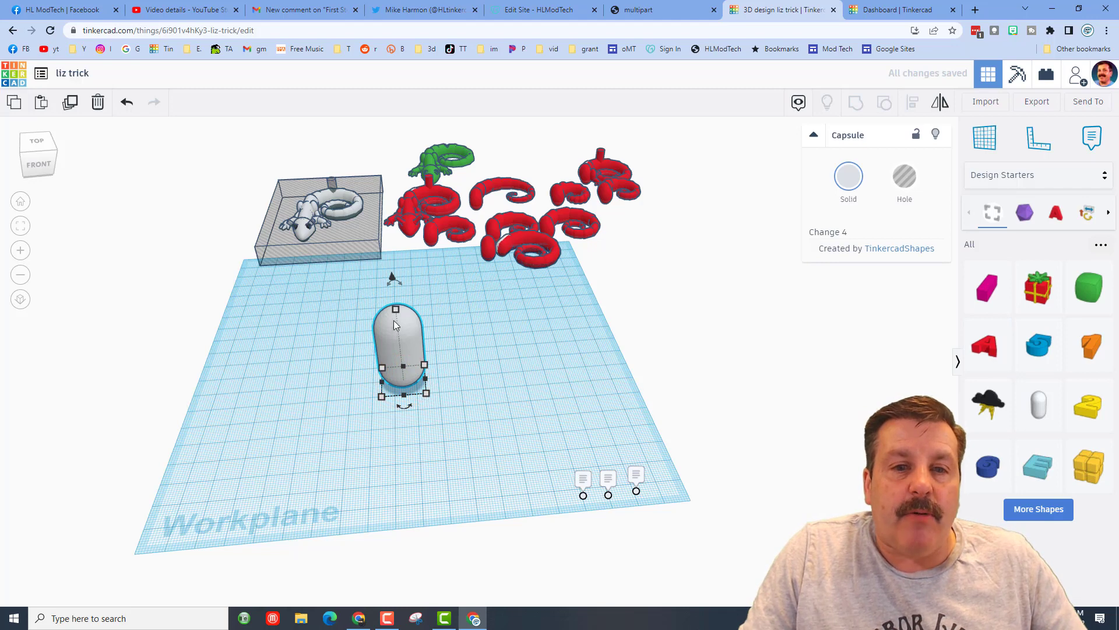
# - Scale the capsule down proportionally and set its height to 17 mm
pyautogui.moveTo(396, 309)
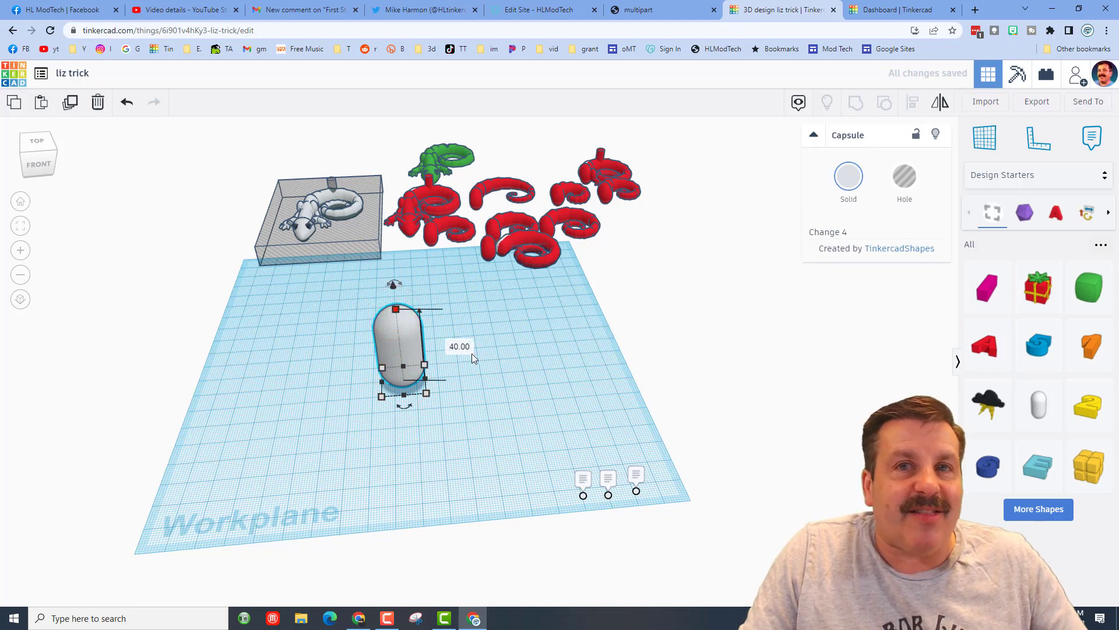
pyautogui.scroll(2, 471, 353)
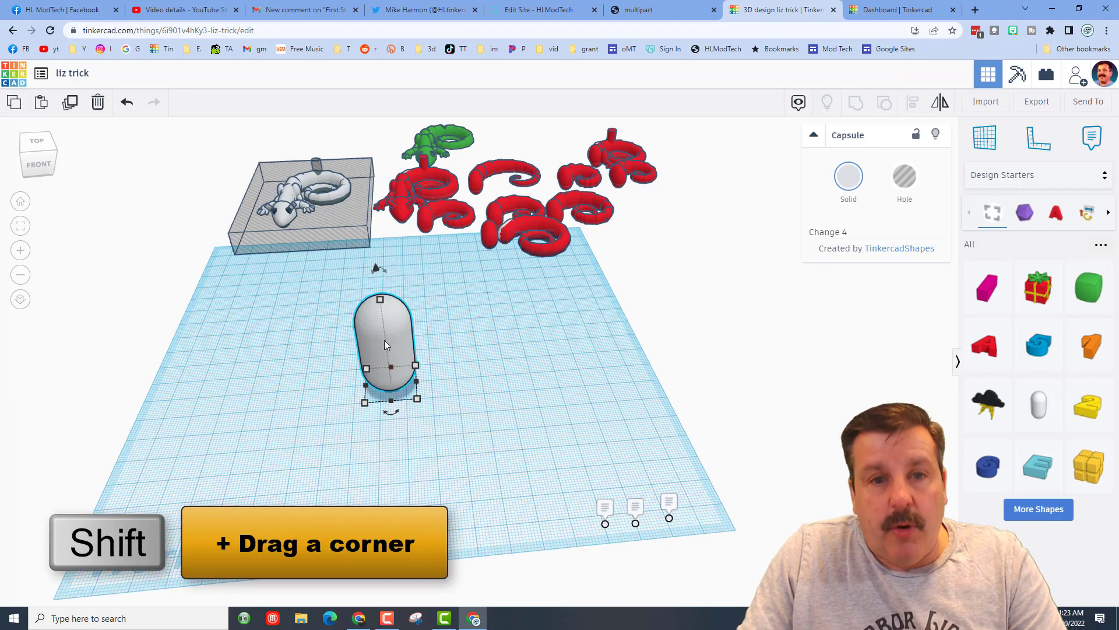
pyautogui.keyDown('shift'); pyautogui.moveTo(380, 299); pyautogui.dragTo(384, 323); pyautogui.keyUp('shift')
pyautogui.click(452, 355)
pyautogui.click(450, 355)
pyautogui.write('17')
pyautogui.press('Return')
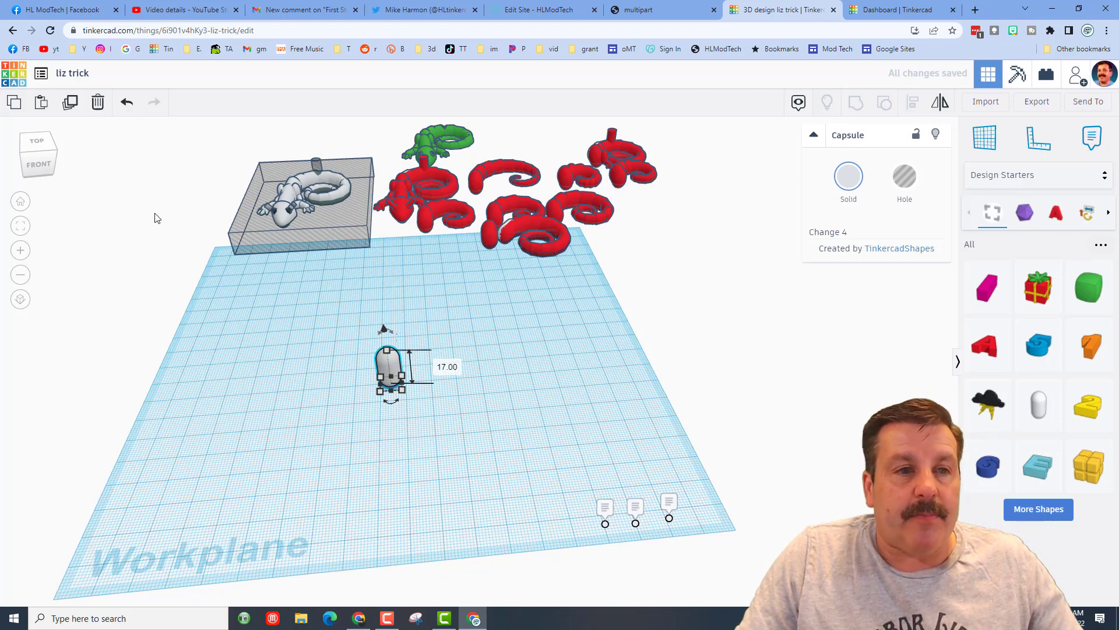
# - Rotate the upright capsule a quarter turn so that it lies flat on its side
pyautogui.click(57, 150)
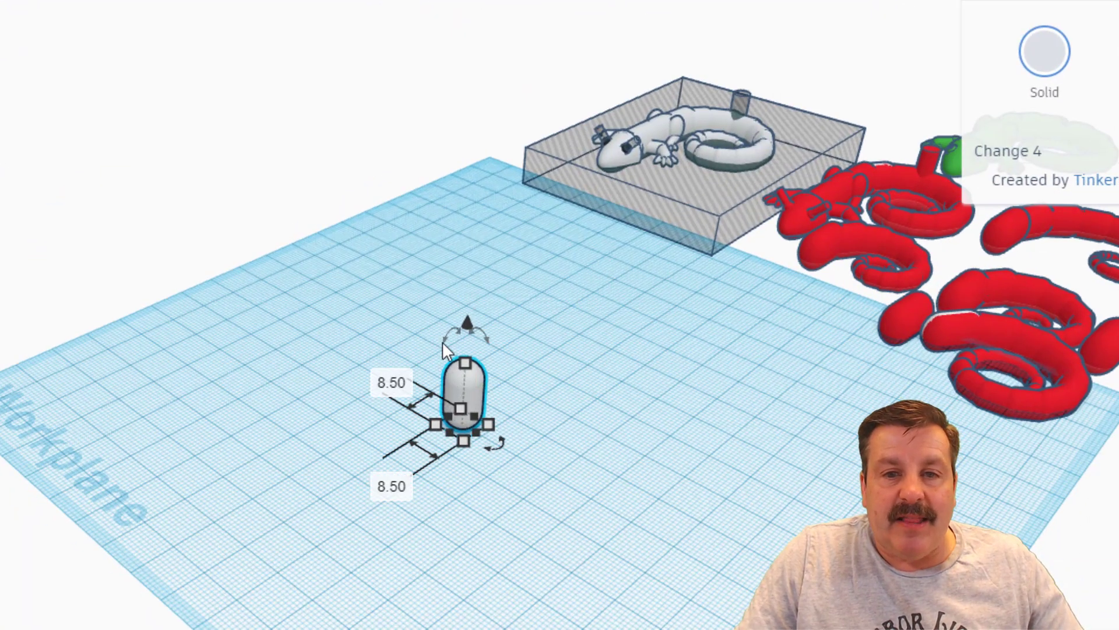
pyautogui.moveTo(442, 341); pyautogui.dragTo(432, 395)
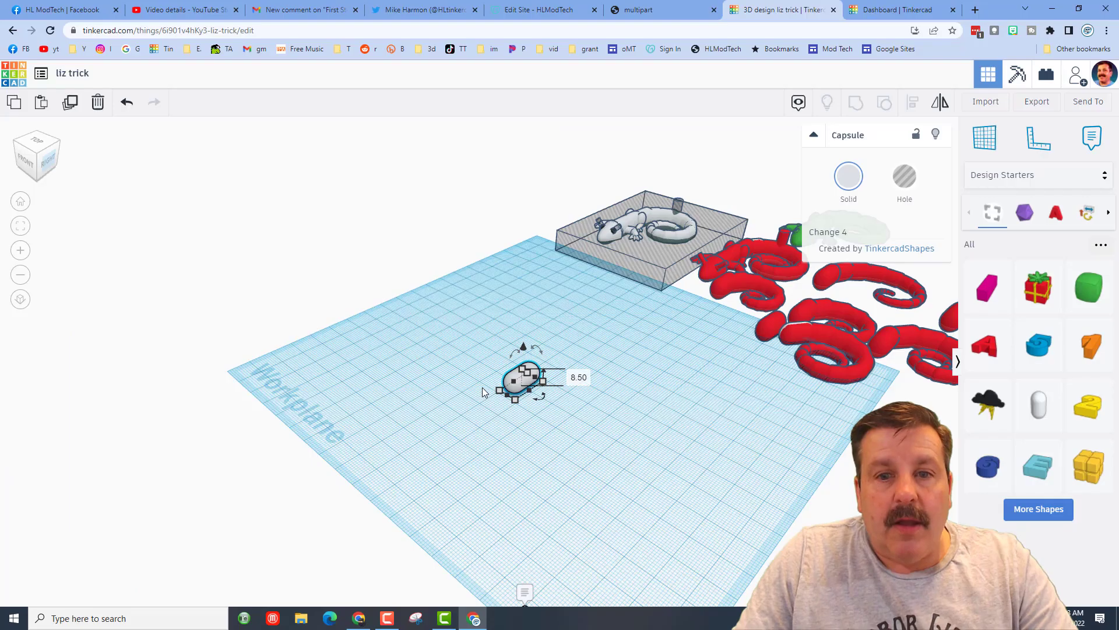
pyautogui.press('f')
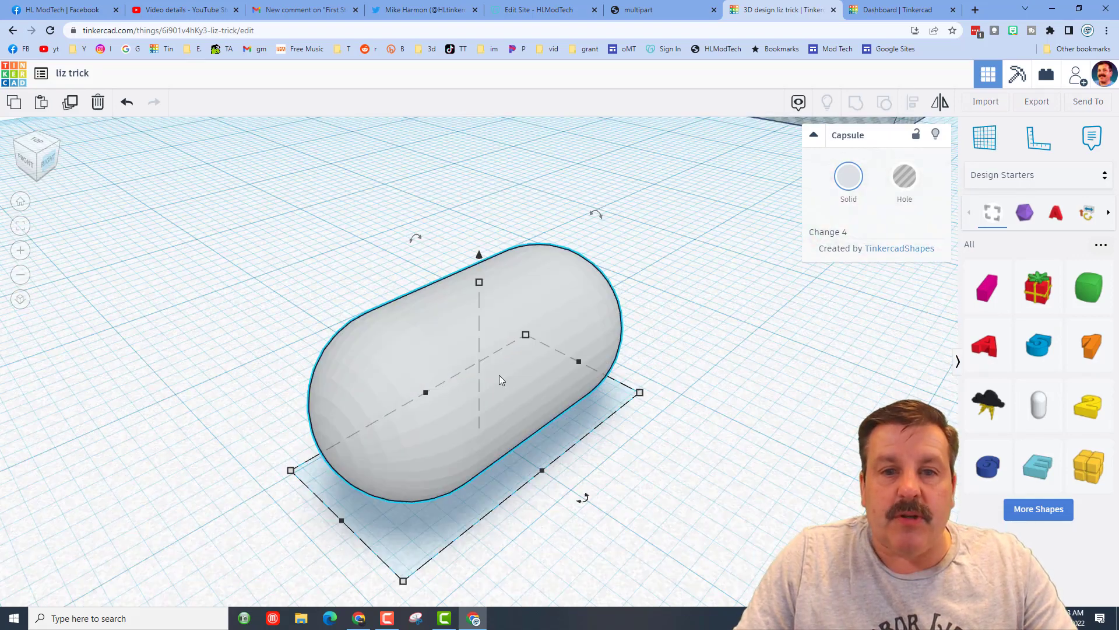
# - Set the lying capsule's height to 11 mm, keeping its length and width
pyautogui.click(403, 581)
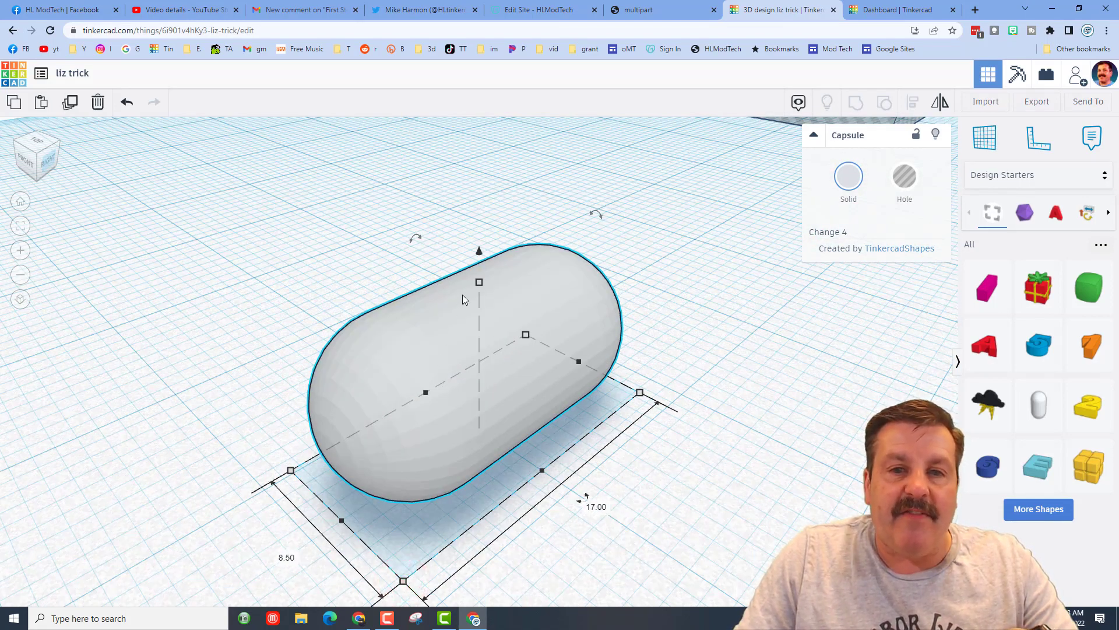
pyautogui.click(479, 283)
pyautogui.click(540, 362)
pyautogui.write('11')
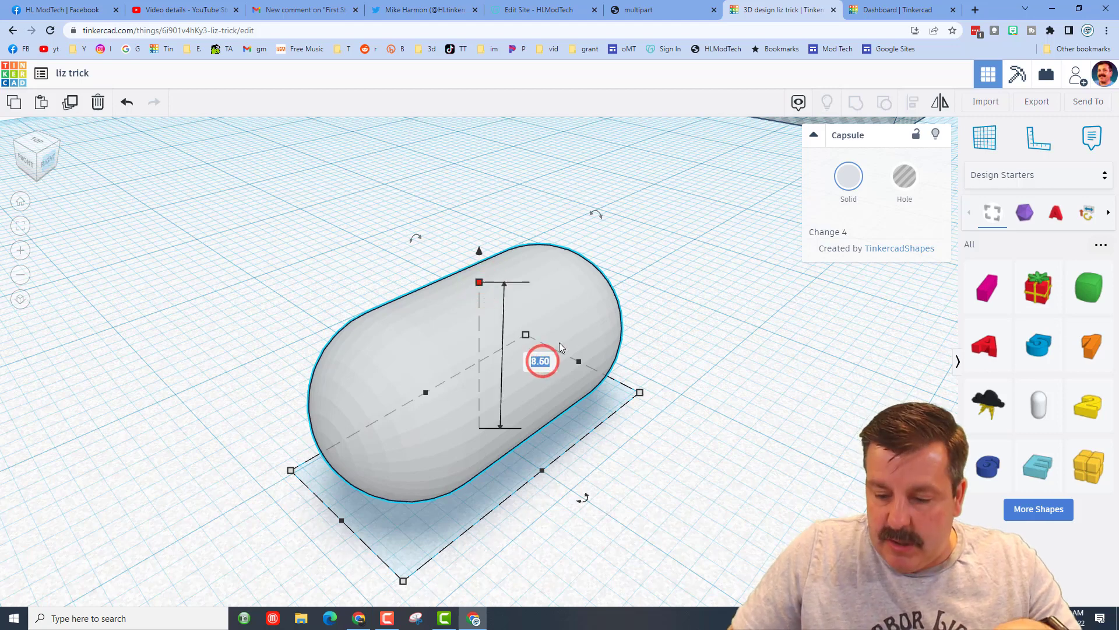
pyautogui.press('Return')
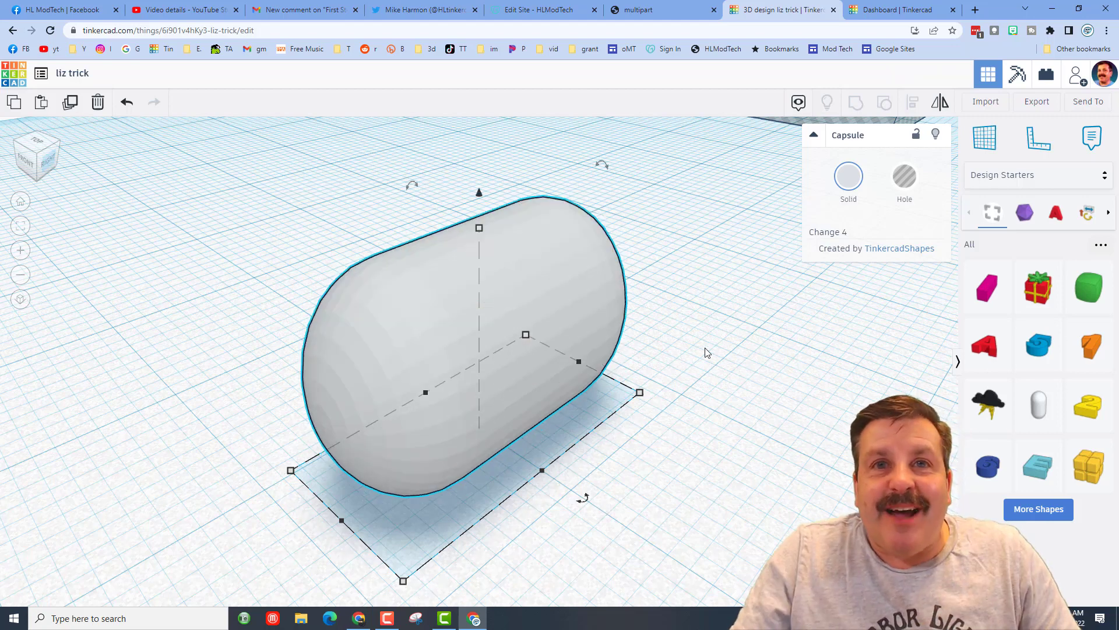
# - Duplicate the capsule in place and scale the copy proportionally to a length of 15.5 mm
pyautogui.scroll(-5, 705, 348)
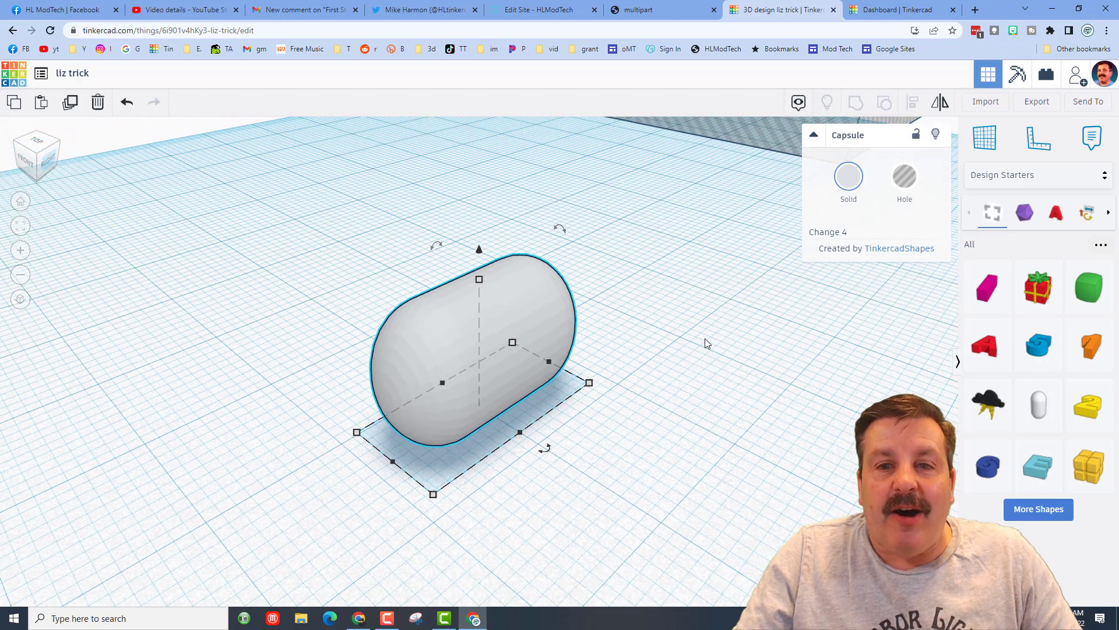
pyautogui.scroll(-3, 693, 346)
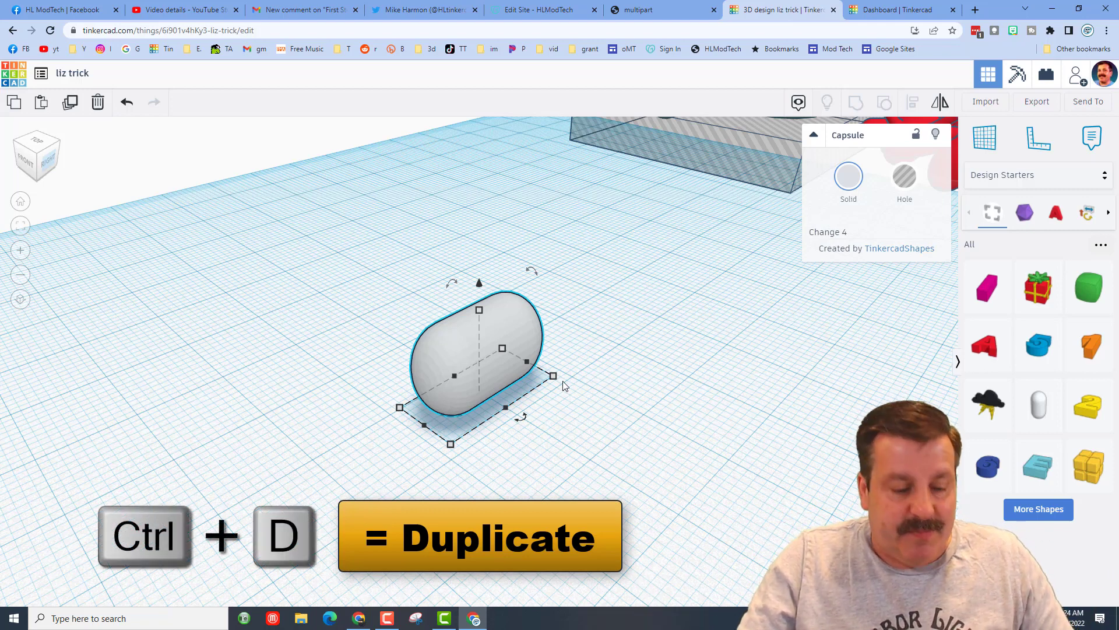
pyautogui.hotkey('ctrl', 'd')
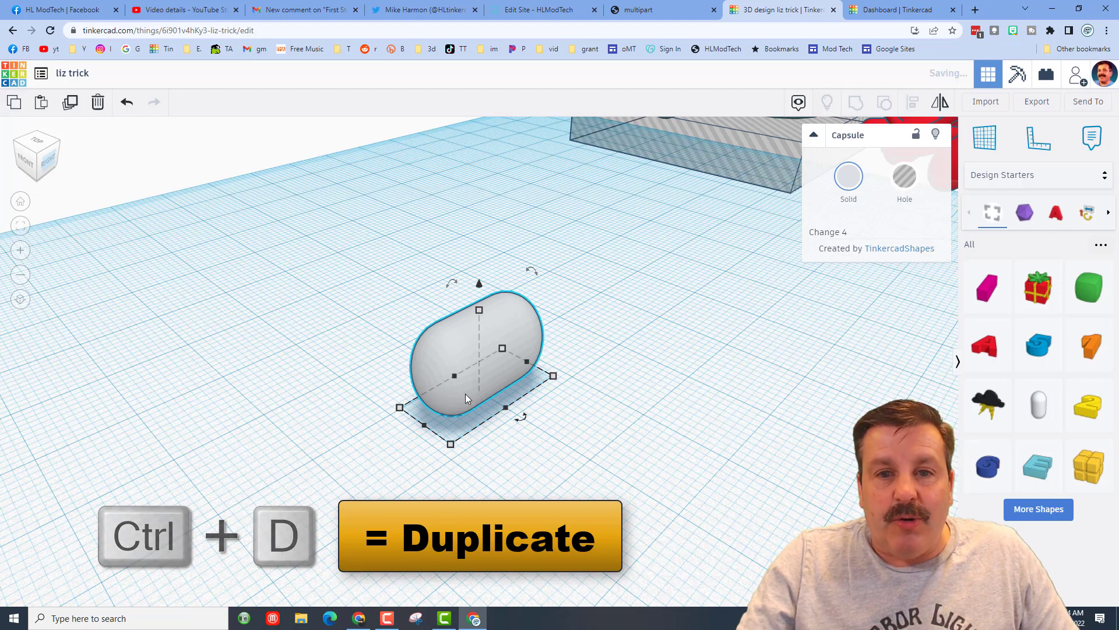
pyautogui.moveTo(450, 443); pyautogui.dragTo(464, 420)
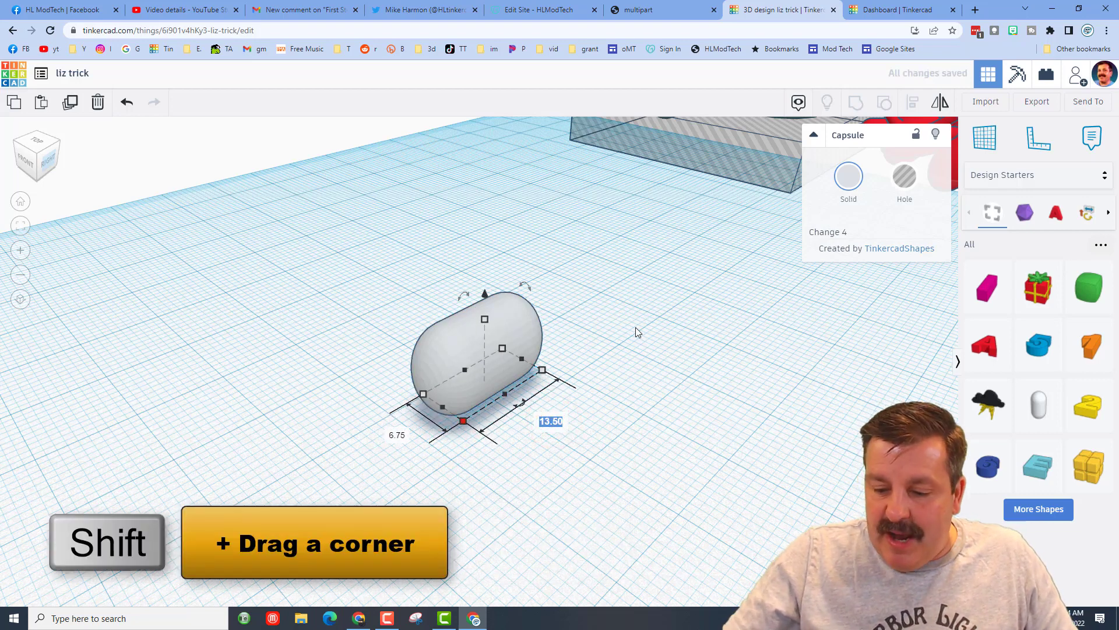
pyautogui.write('15.5')
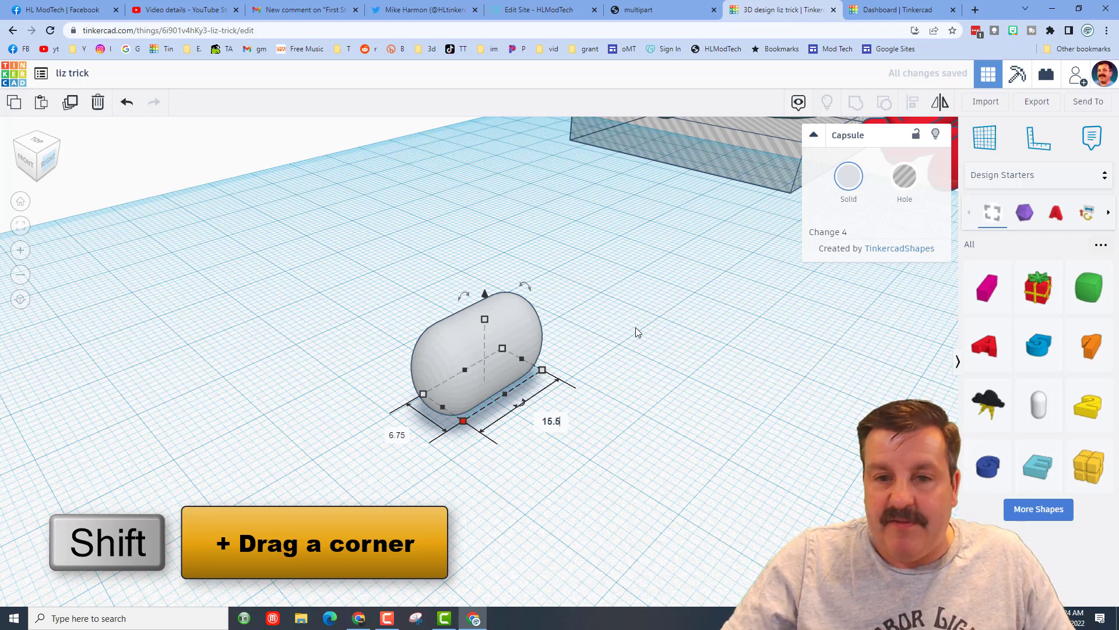
pyautogui.press('Return')
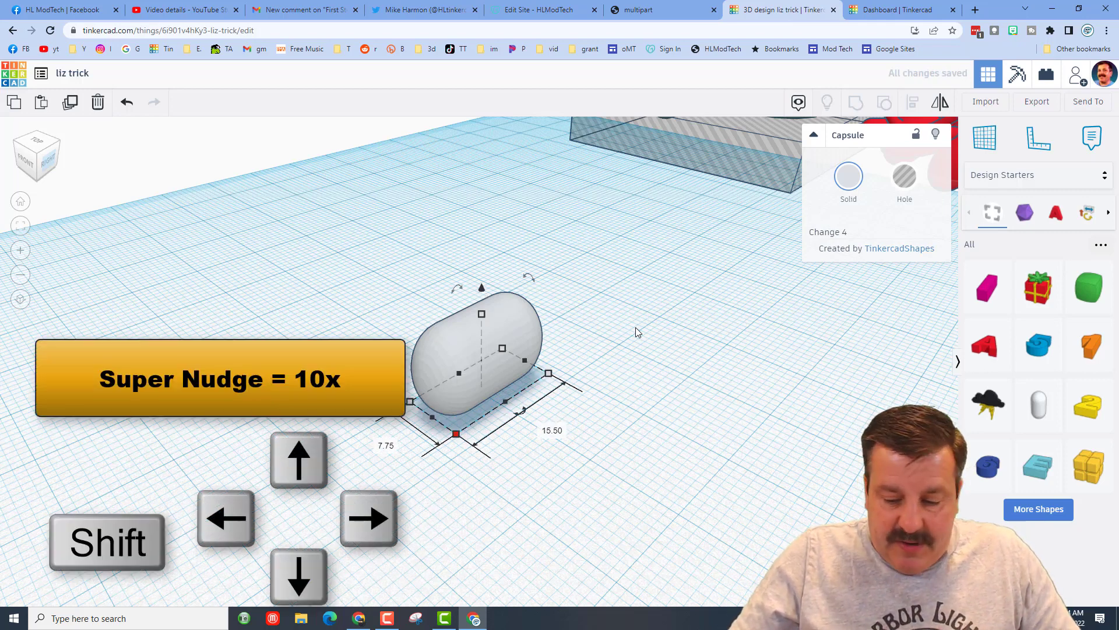
# - Move the smaller copy 10 mm right and 10 mm back, and rotate it -35° flat on the workplane
pyautogui.hotkey('ctrl', 'd')
pyautogui.hotkey('shift', 'Right')
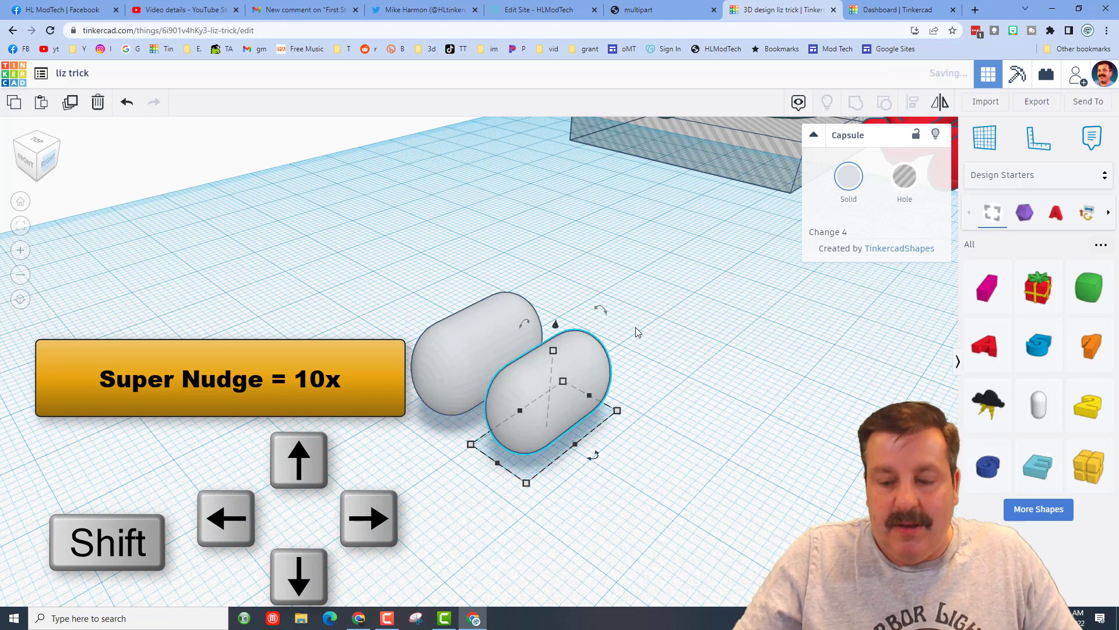
pyautogui.hotkey('shift', 'Up')
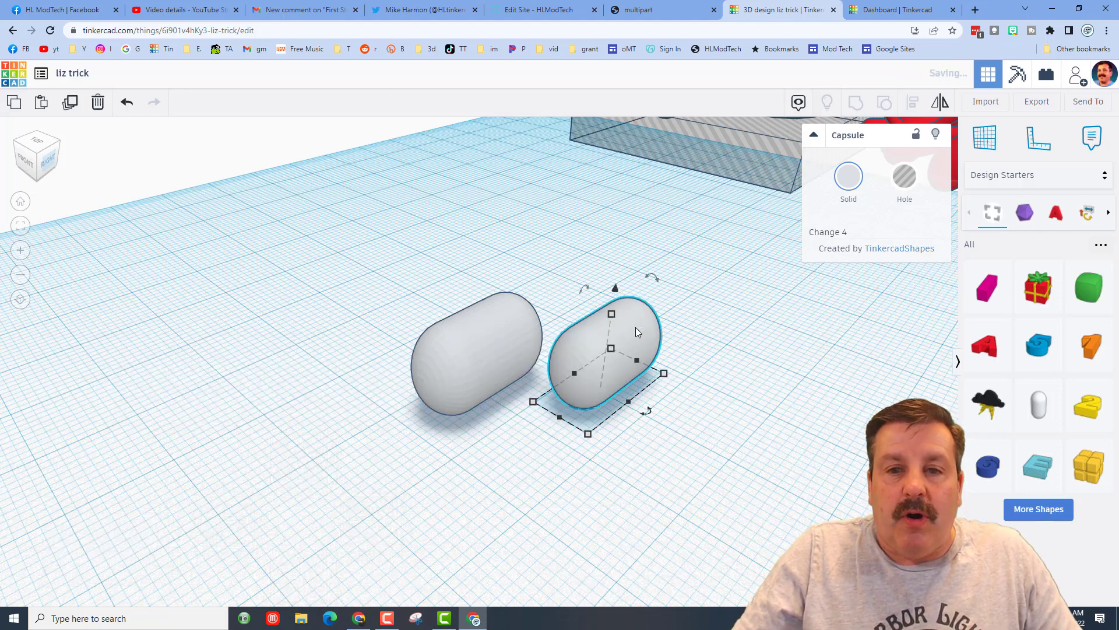
pyautogui.moveTo(647, 411); pyautogui.dragTo(647, 434)
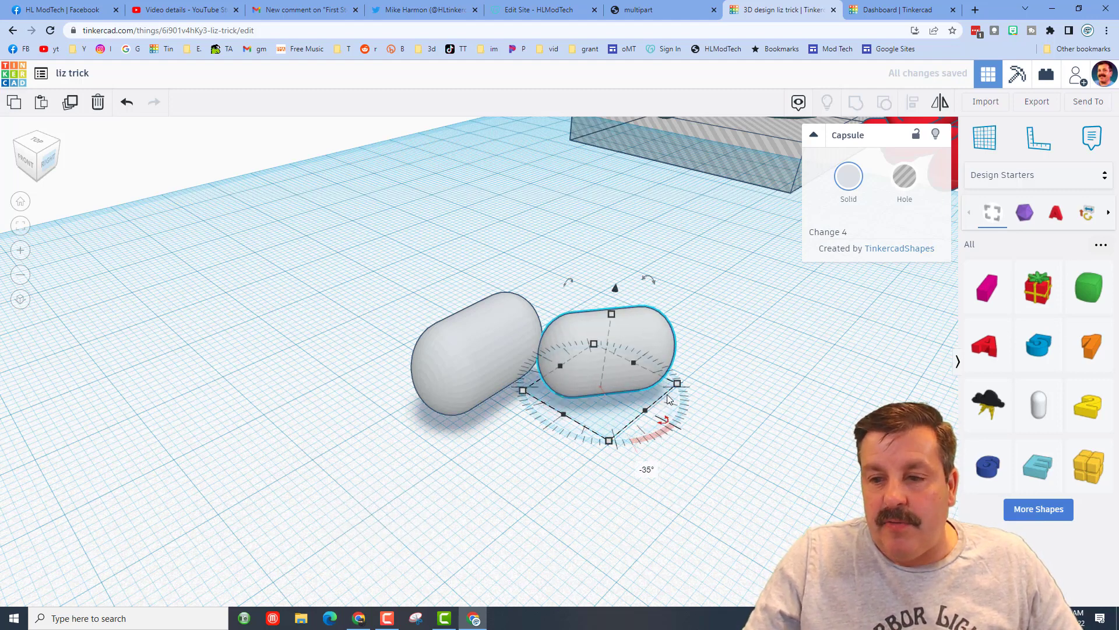
# - Nudge the rotated copy 1 mm back and 7 mm left so it overlaps the end of the first capsule
pyautogui.press('Up')
pyautogui.press('Left')
pyautogui.press('Left')
pyautogui.press('Left')
pyautogui.press('Left')
pyautogui.press('Left')
pyautogui.press('Left')
pyautogui.press('Left')
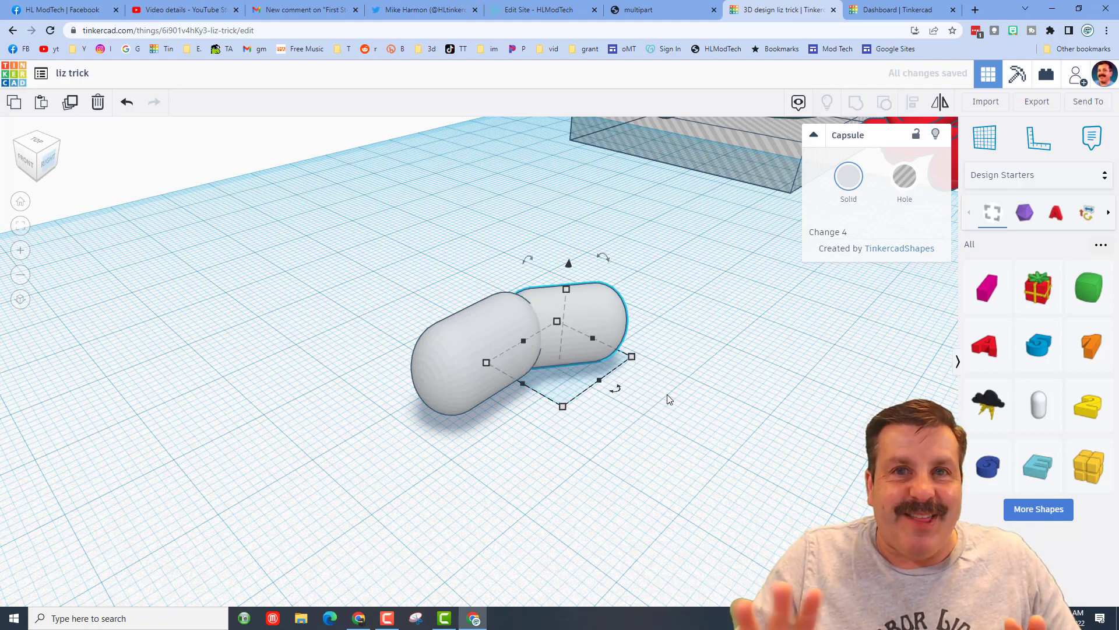
# - Repeat the duplication with its shrink, move and turn until the capsules form a tapering spiral tail
pyautogui.hotkey('ctrl', 'd')
pyautogui.hotkey('ctrl', 'd')
pyautogui.hotkey('ctrl', 'd')
pyautogui.hotkey('ctrl', 'd')
pyautogui.hotkey('ctrl', 'd')
pyautogui.hotkey('ctrl', 'd')
pyautogui.hotkey('ctrl', 'd')
pyautogui.hotkey('ctrl', 'd')
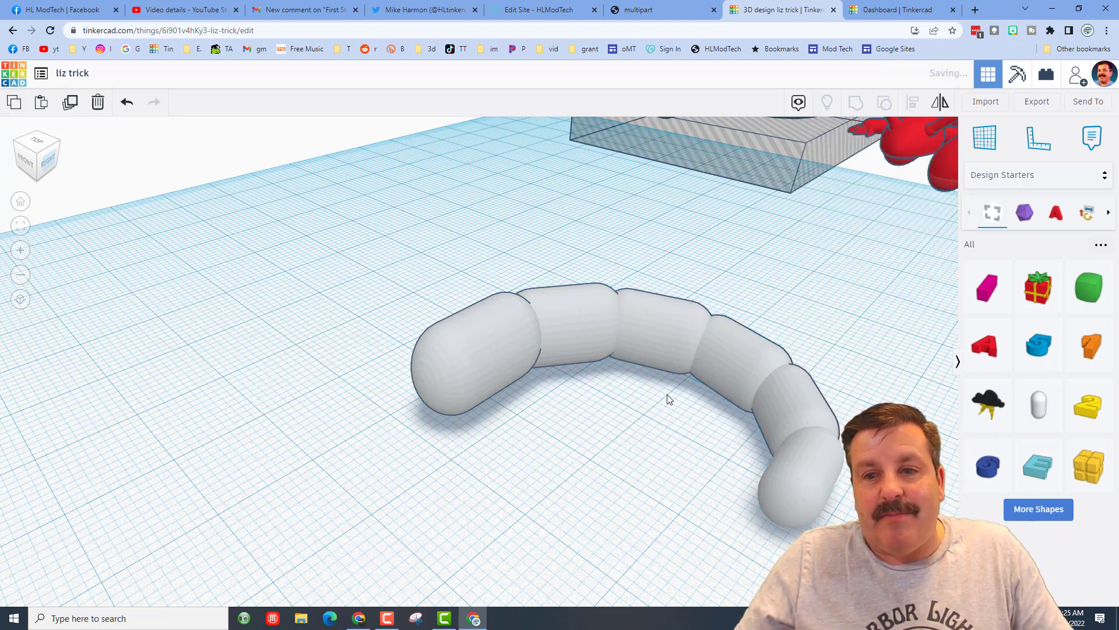
pyautogui.hotkey('ctrl', 'd')
pyautogui.hotkey('ctrl', 'd')
pyautogui.hotkey('ctrl', 'd')
pyautogui.hotkey('ctrl', 'd')
pyautogui.hotkey('ctrl', 'd')
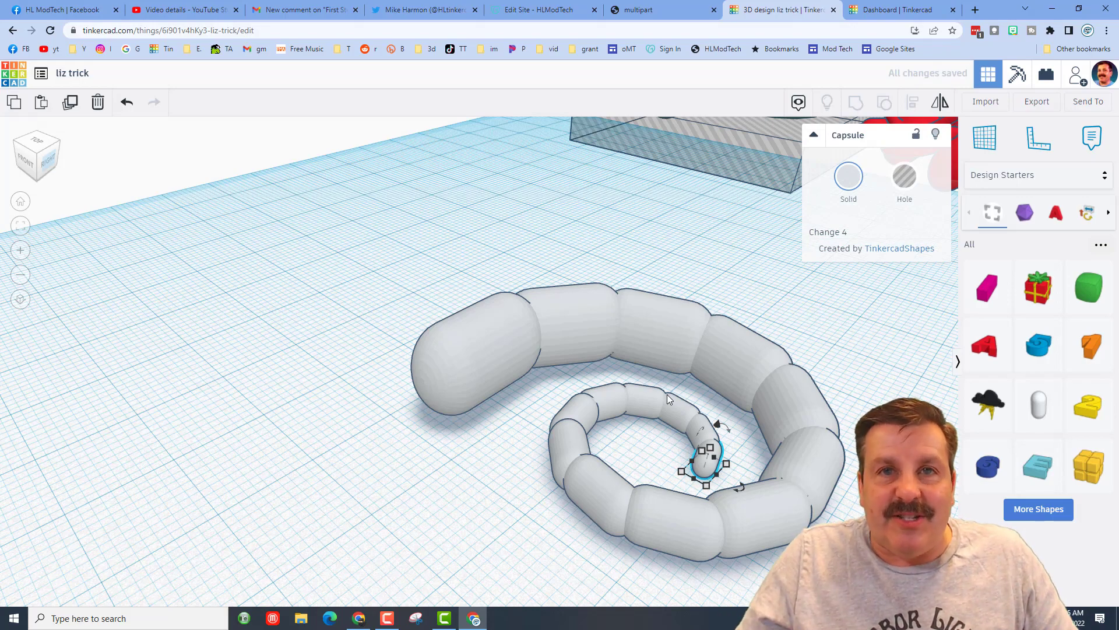
# - Duplicate the largest capsule at the base of the tail and move the copy 20 mm toward the front
pyautogui.moveTo(430, 450); pyautogui.dragTo(565, 437, button='right')
pyautogui.click(474, 385)
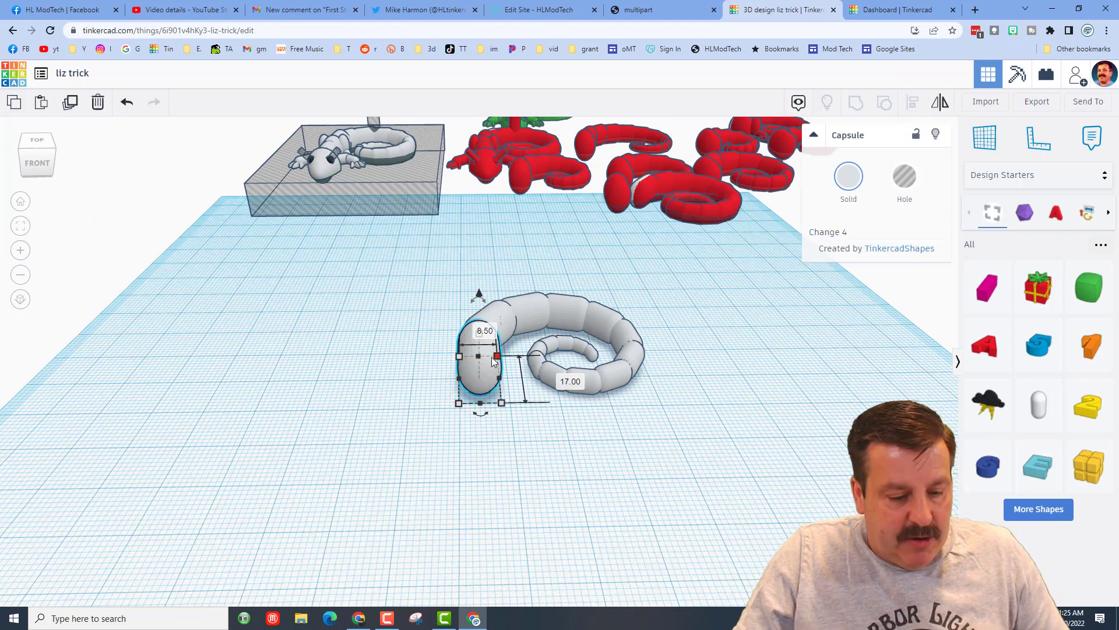
pyautogui.hotkey('ctrl', 'd')
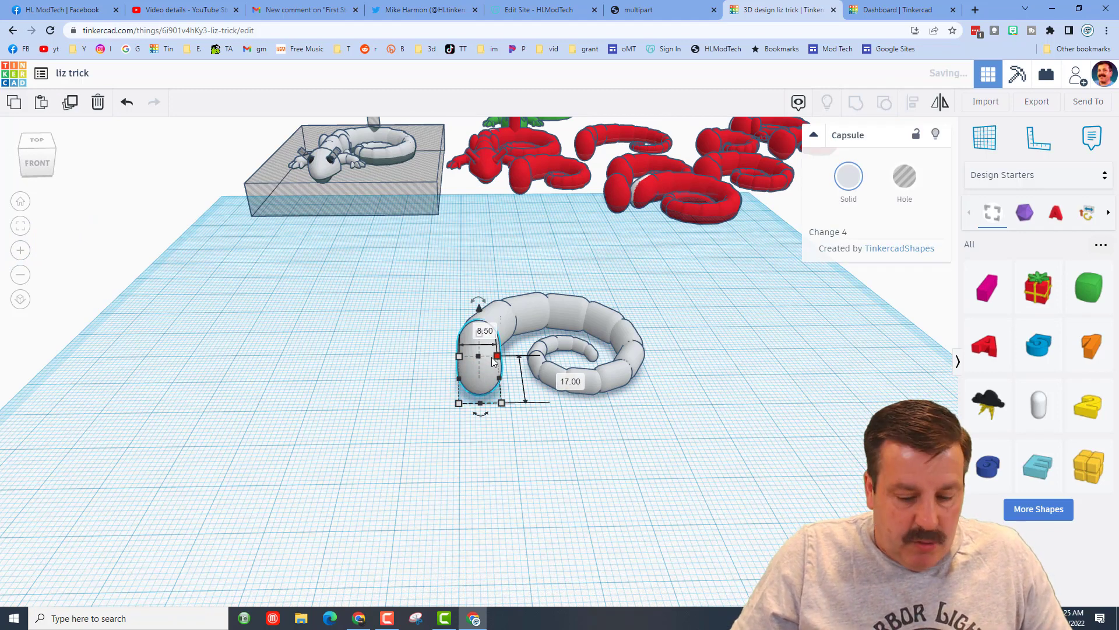
pyautogui.hotkey('shift', 'Down')
pyautogui.hotkey('shift', 'Down')
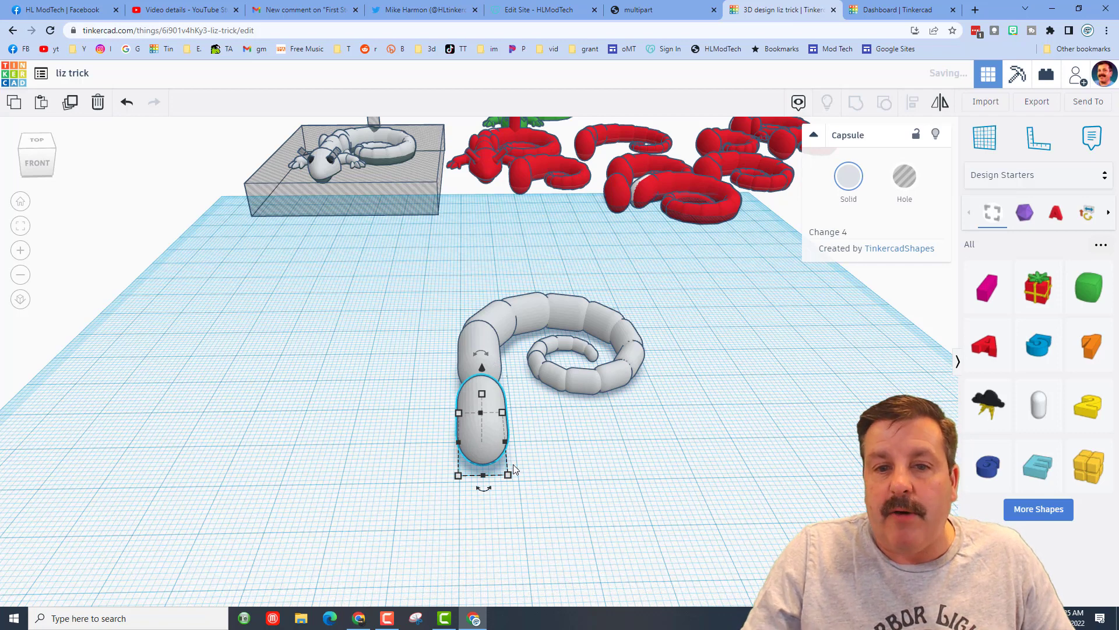
# - Set the length of the copied front capsule to 32 mm to form the lizard's body
pyautogui.click(508, 475)
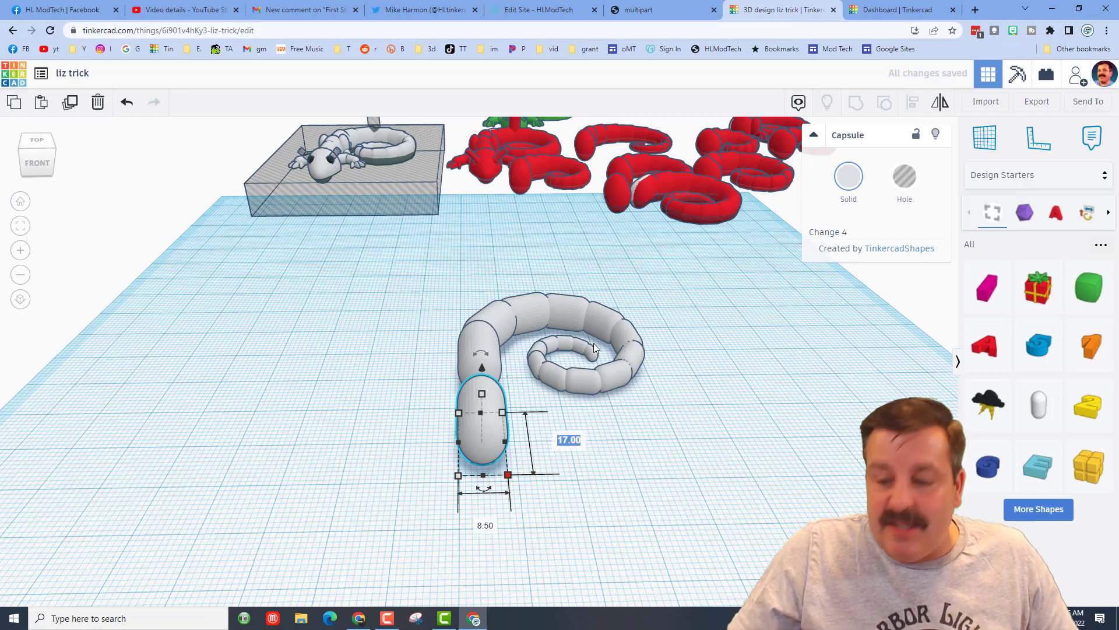
pyautogui.write('32')
pyautogui.press('Return')
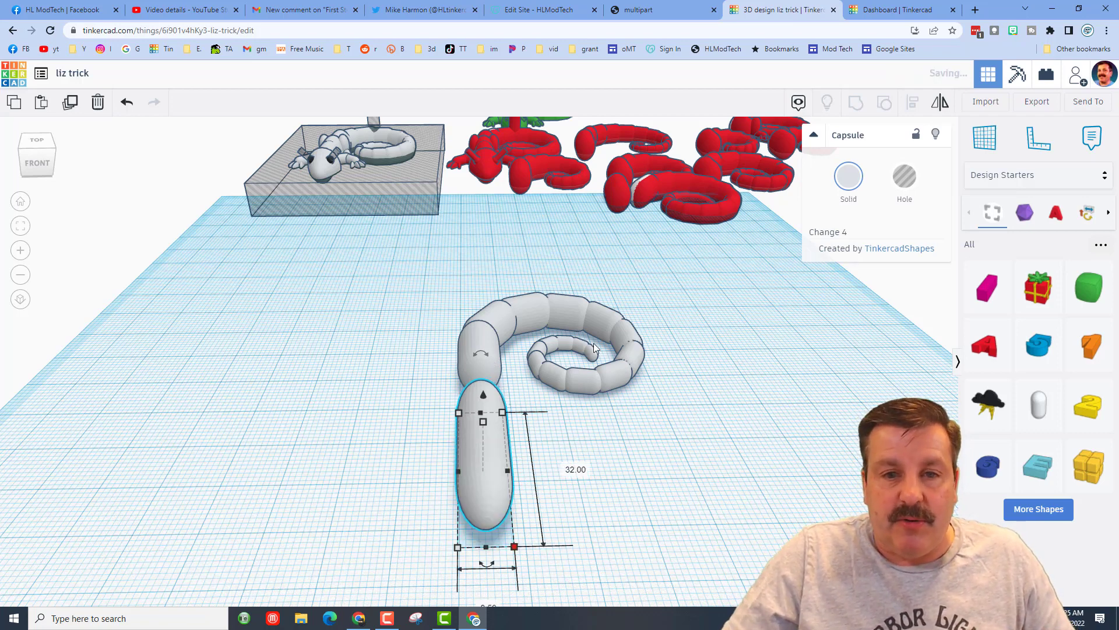
# - Nudge the long body capsule back until it overlaps the first segment of the tail
pyautogui.press('Up')
pyautogui.press('Up')
pyautogui.press('Up')
pyautogui.press('Up')
pyautogui.press('Up')
pyautogui.press('Up')
pyautogui.press('Up')
pyautogui.press('Up')
pyautogui.press('Up')
pyautogui.press('Up')
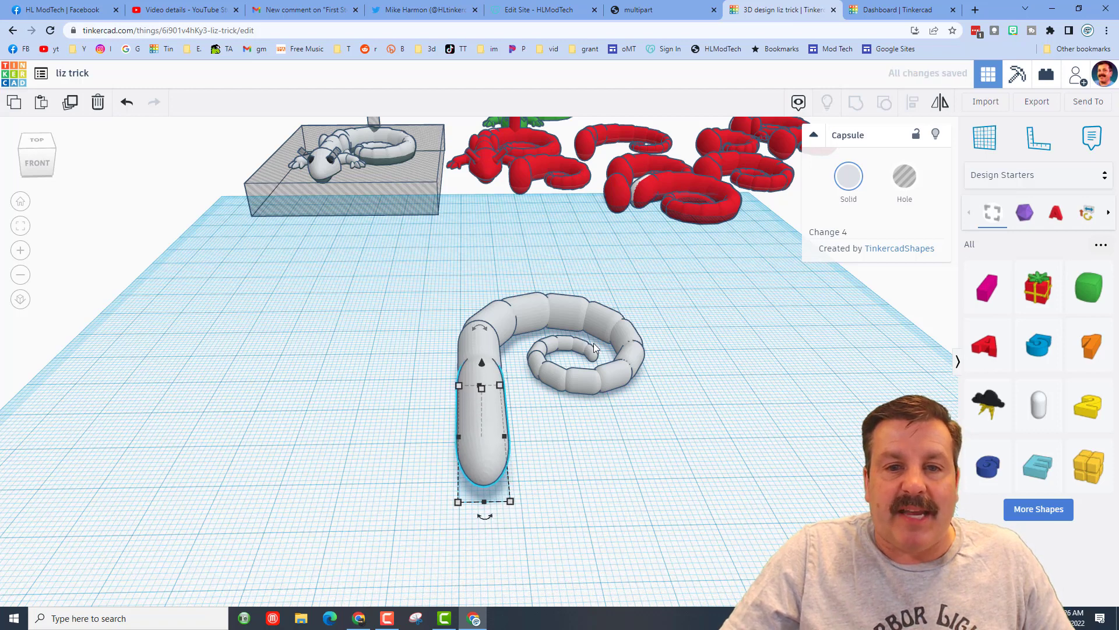
pyautogui.press('Up')
pyautogui.press('Up')
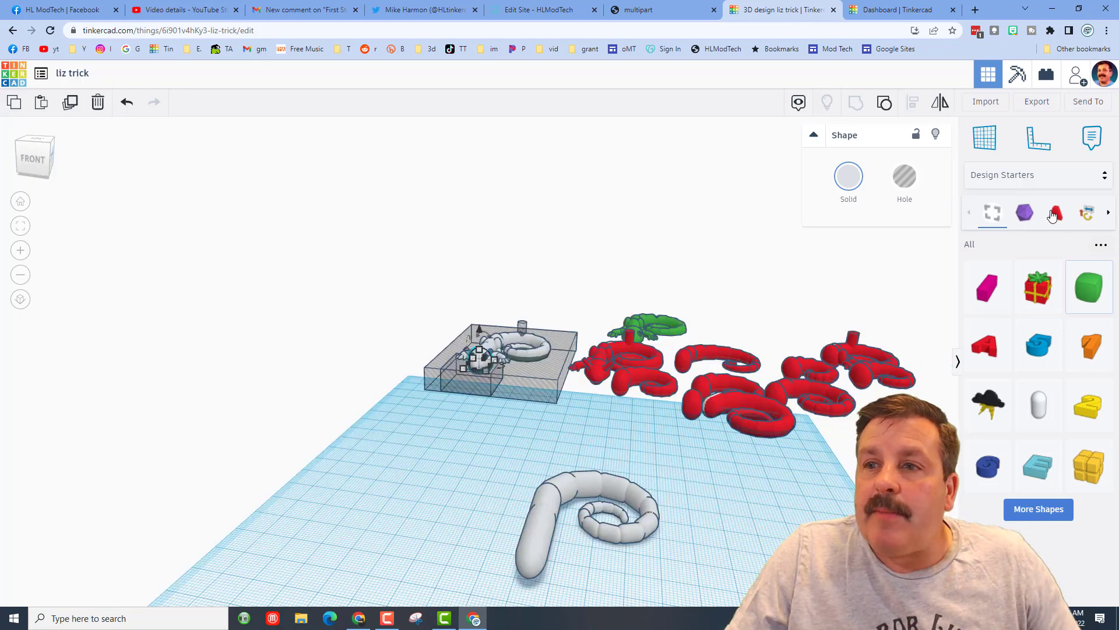
# - Place a Paraboloid from the Basic Shapes collection on the workplane beside the lizard's body
pyautogui.click(1040, 176)
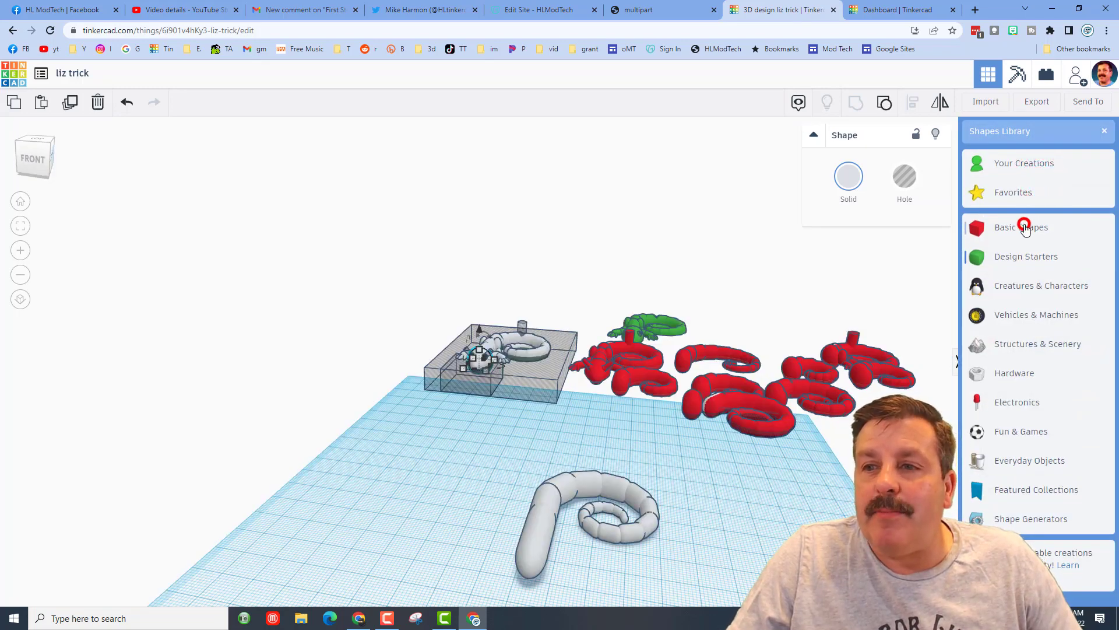
pyautogui.click(1025, 228)
pyautogui.click(1085, 467)
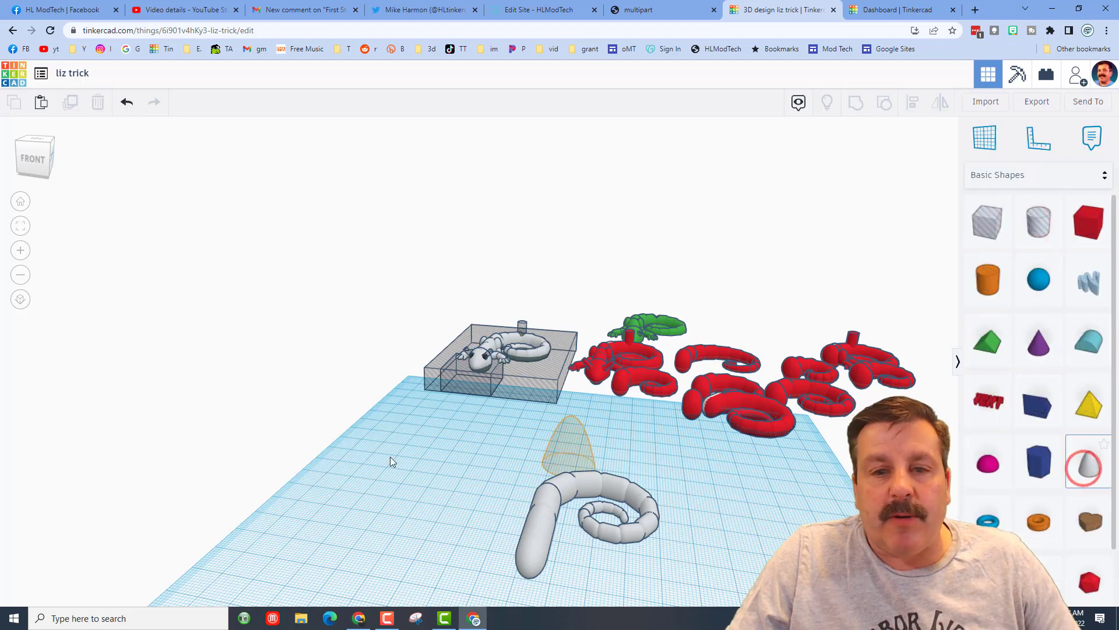
pyautogui.click(432, 467)
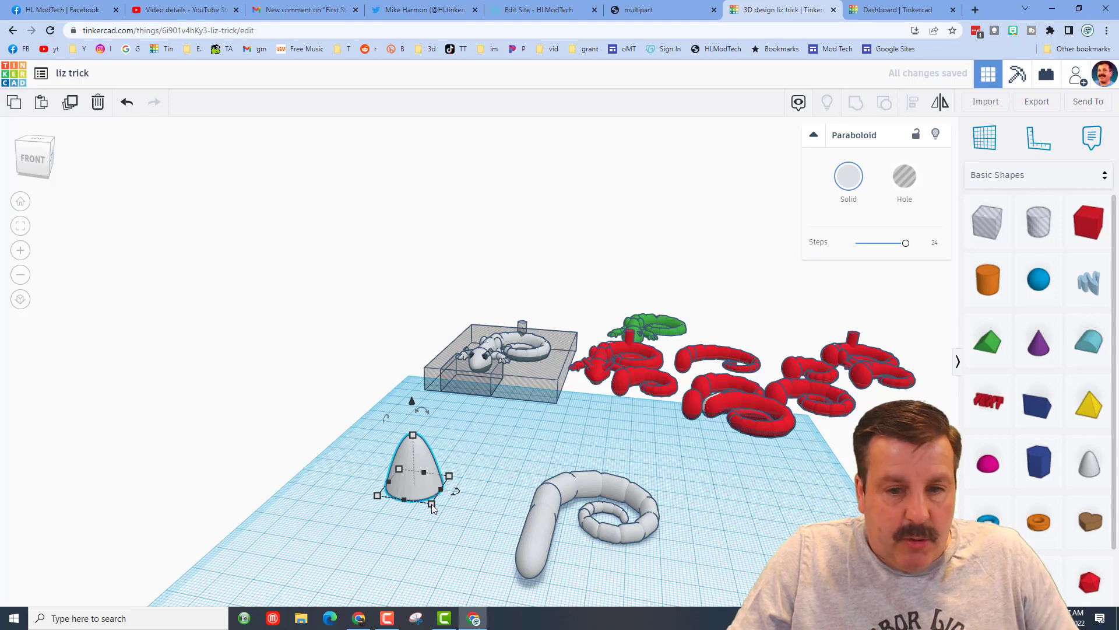
# - Scale the paraboloid proportionally so that its base is 13.5 mm wide
pyautogui.keyDown('shift'); pyautogui.moveTo(431, 504); pyautogui.dragTo(465, 540); pyautogui.keyUp('shift')
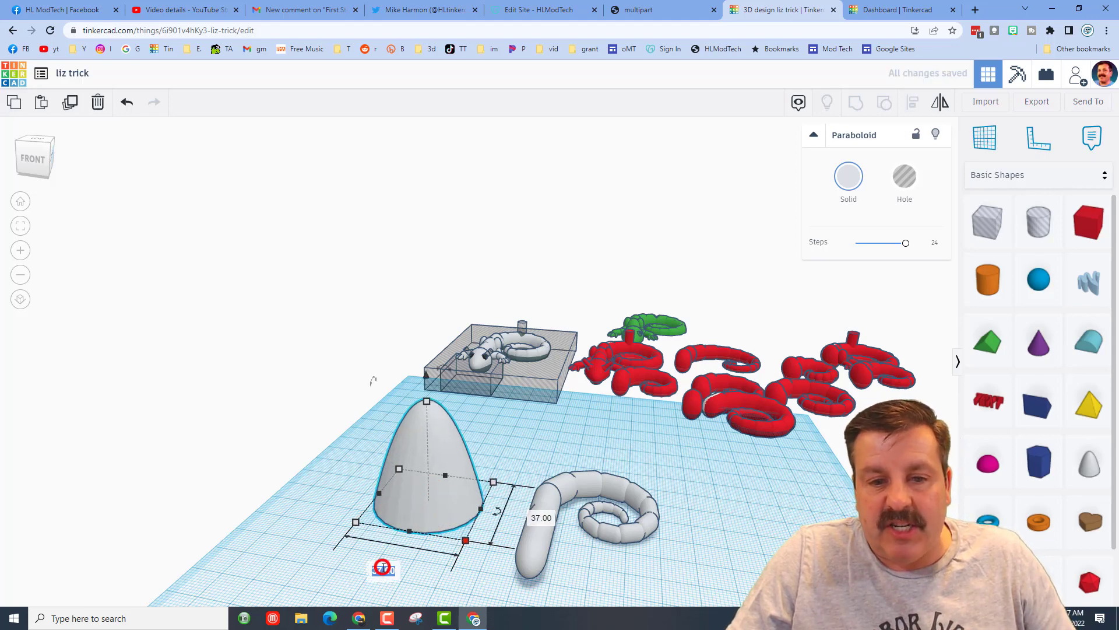
pyautogui.write('12')
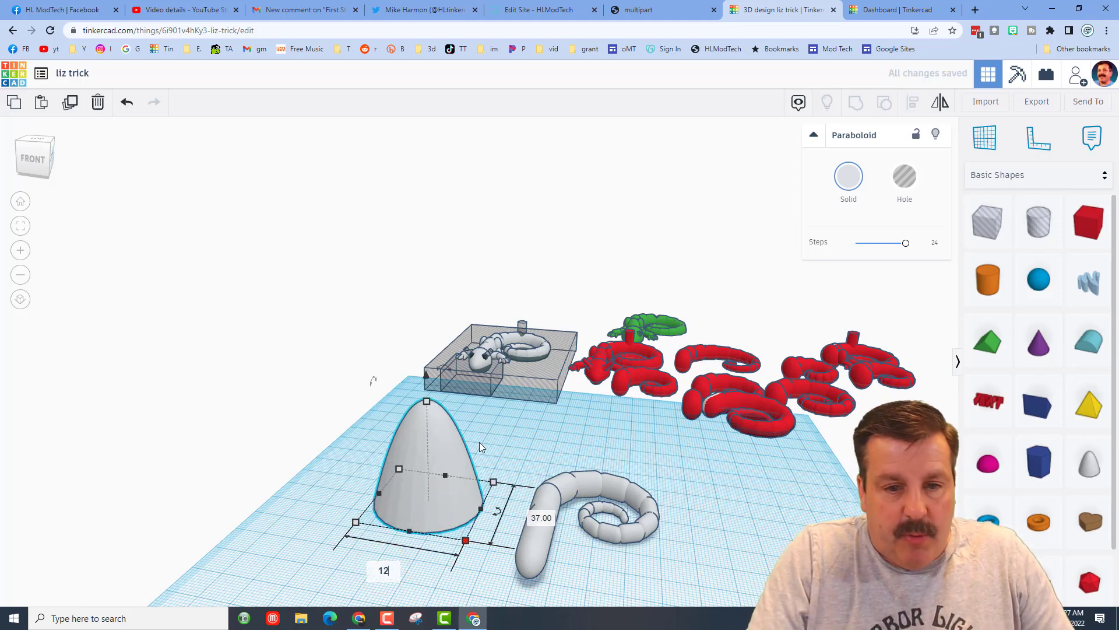
pyautogui.press('BackSpace')
pyautogui.write('3.5')
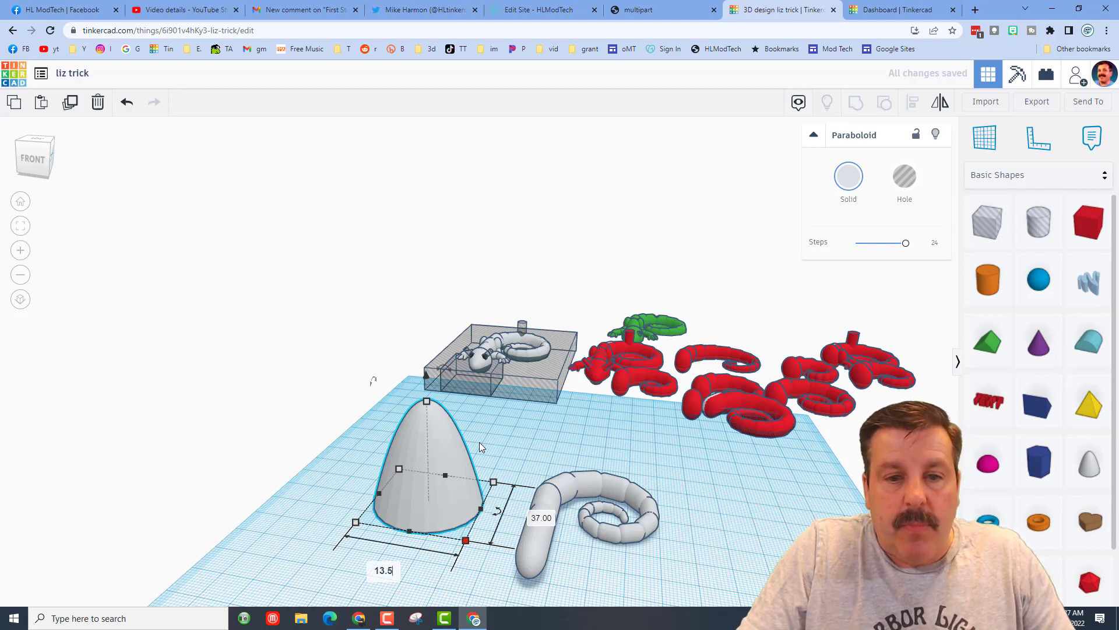
pyautogui.press('Return')
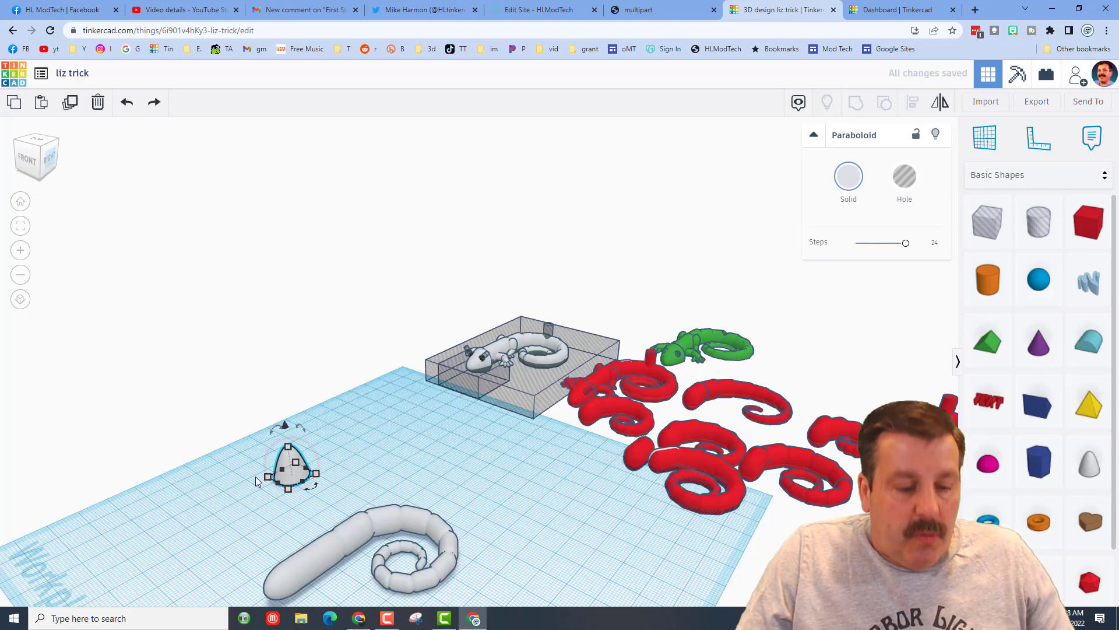
# - Rotate the paraboloid 90° so that it lies on its side with the tip facing the front
pyautogui.press('f')
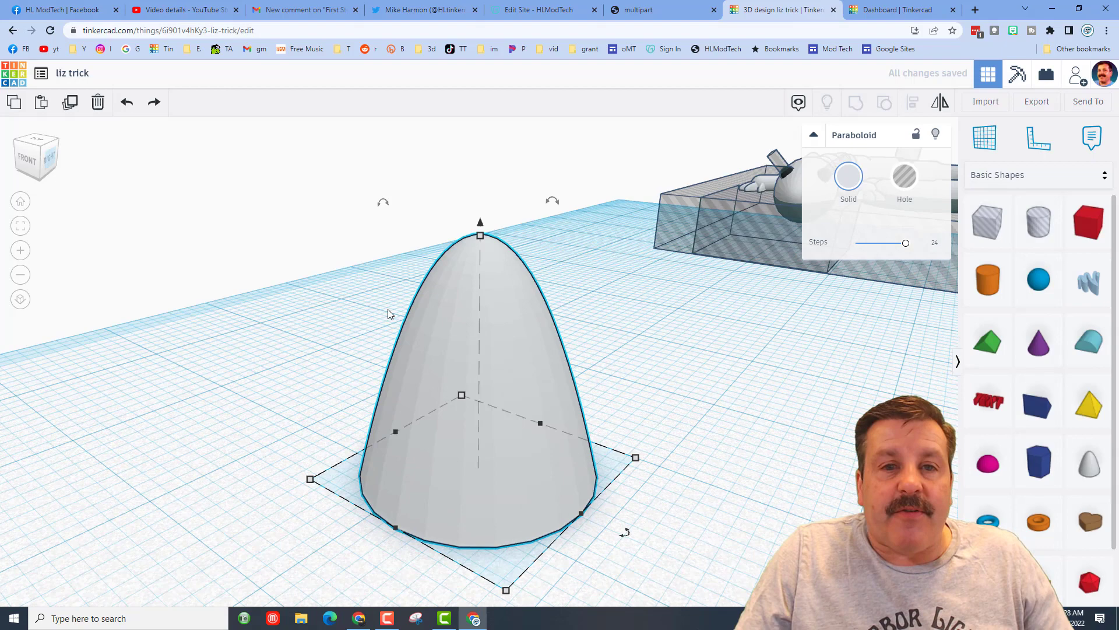
pyautogui.click(38, 146)
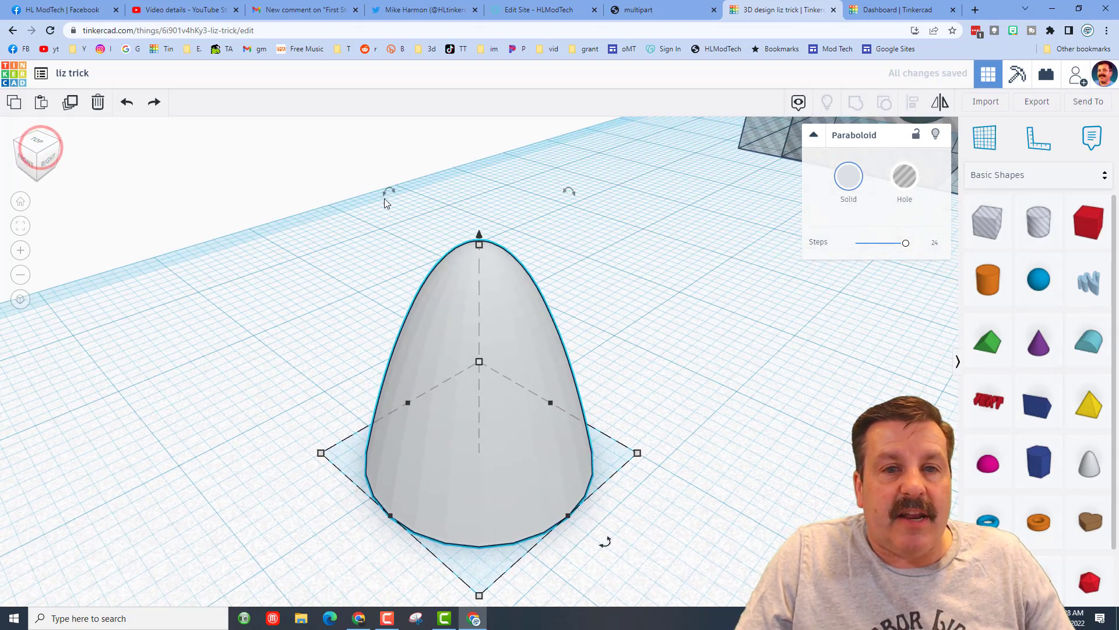
pyautogui.moveTo(384, 198); pyautogui.dragTo(327, 347)
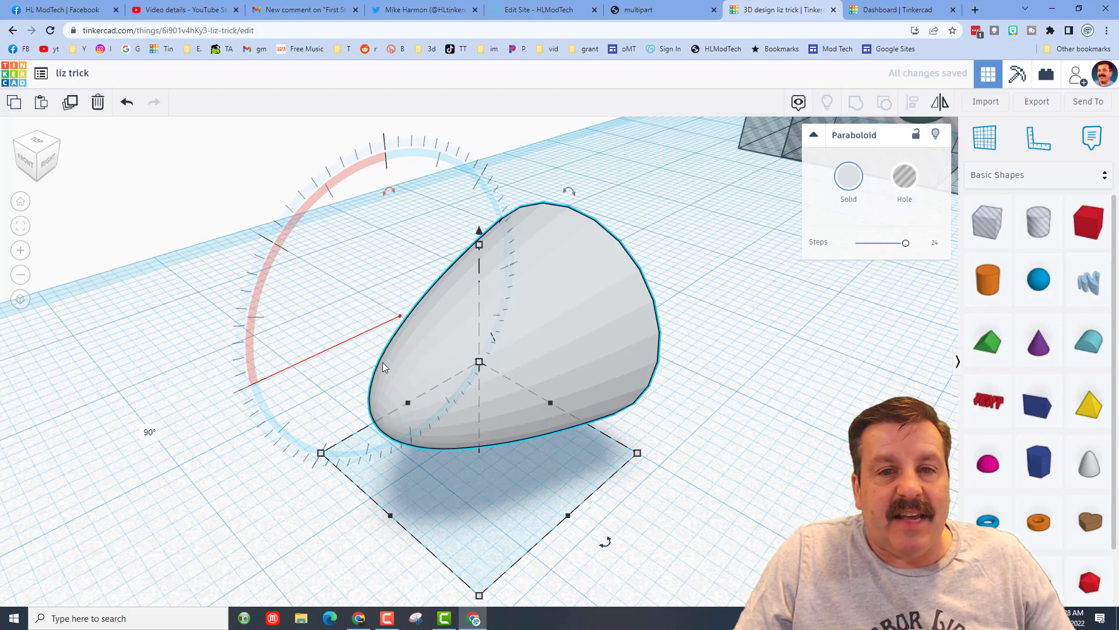
# - Duplicate the paraboloid and mirror the copy lengthwise so that it points the opposite way
pyautogui.moveTo(756, 438); pyautogui.dragTo(555, 417, button='right')
pyautogui.click(555, 417)
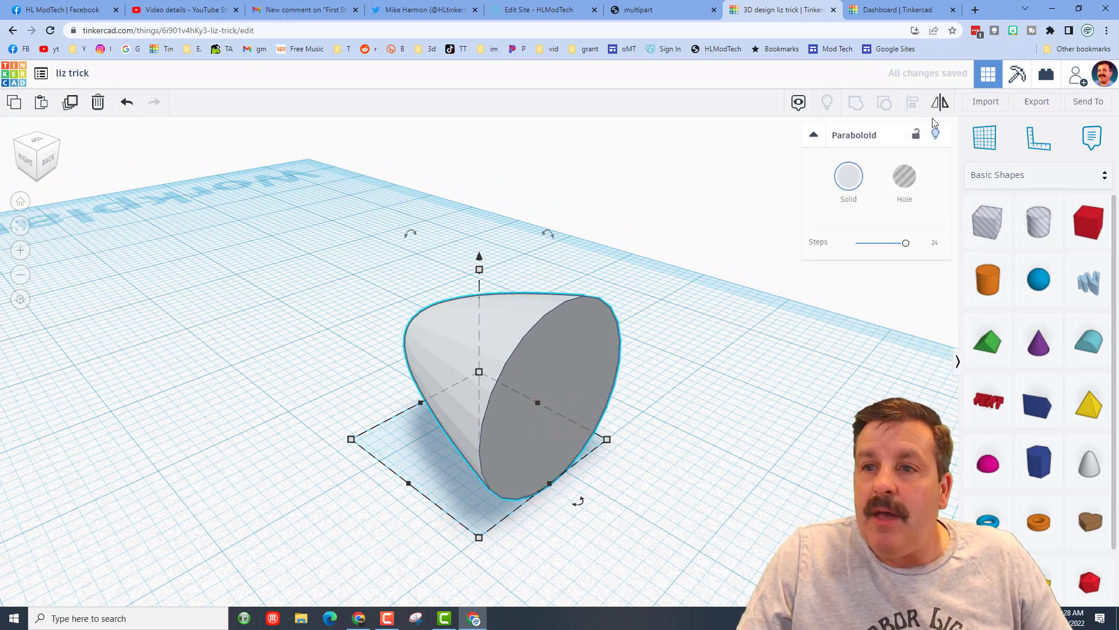
pyautogui.click(939, 102)
pyautogui.click(545, 400)
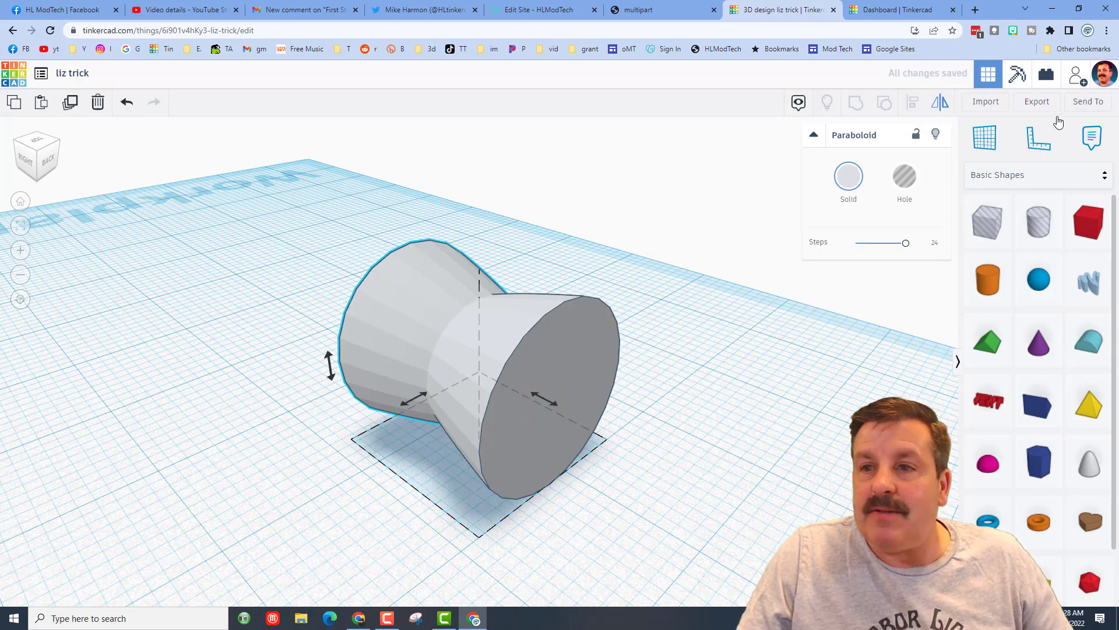
# - Set a workplane on the original paraboloid's flat end and drop the mirrored copy onto it
pyautogui.click(984, 138)
pyautogui.click(578, 372)
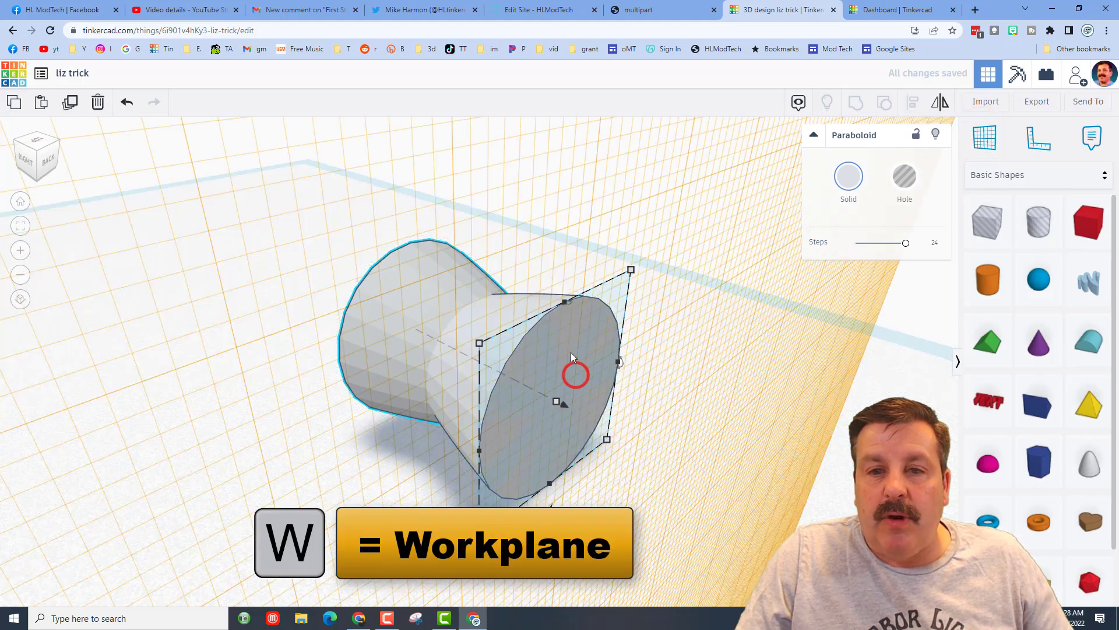
pyautogui.click(427, 284)
pyautogui.click(266, 335)
pyautogui.click(375, 309)
pyautogui.press('d')
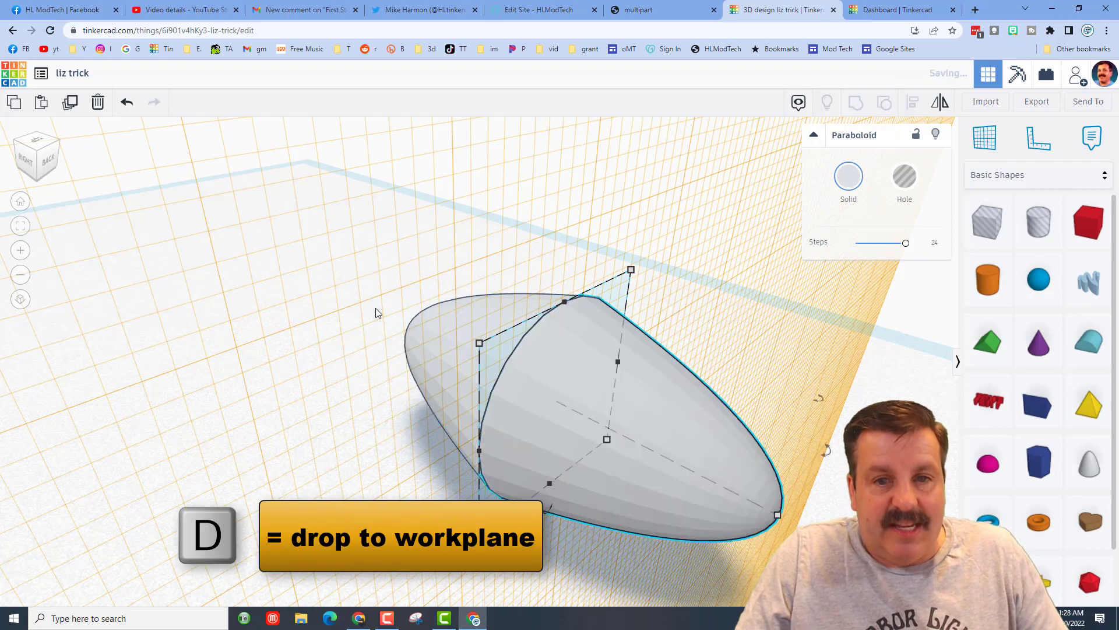
# - Reset the workplane to the default base and group both paraboloids into one head shape
pyautogui.moveTo(287, 380); pyautogui.dragTo(423, 374, button='right')
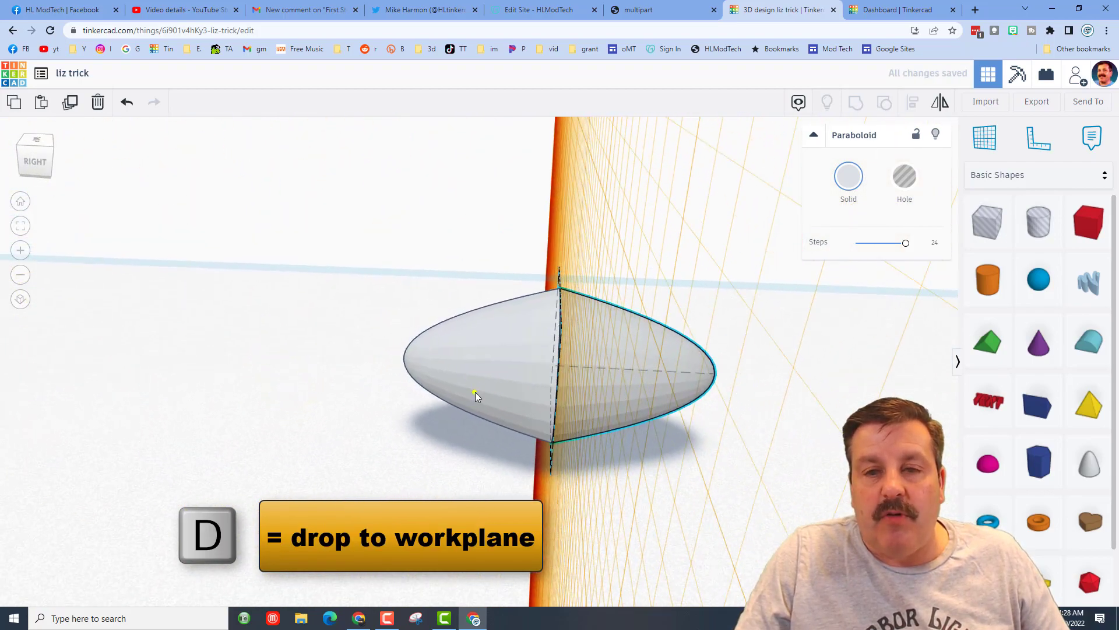
pyautogui.moveTo(475, 391); pyautogui.dragTo(571, 398, button='right')
pyautogui.moveTo(646, 438); pyautogui.dragTo(548, 409, button='right')
pyautogui.press('w')
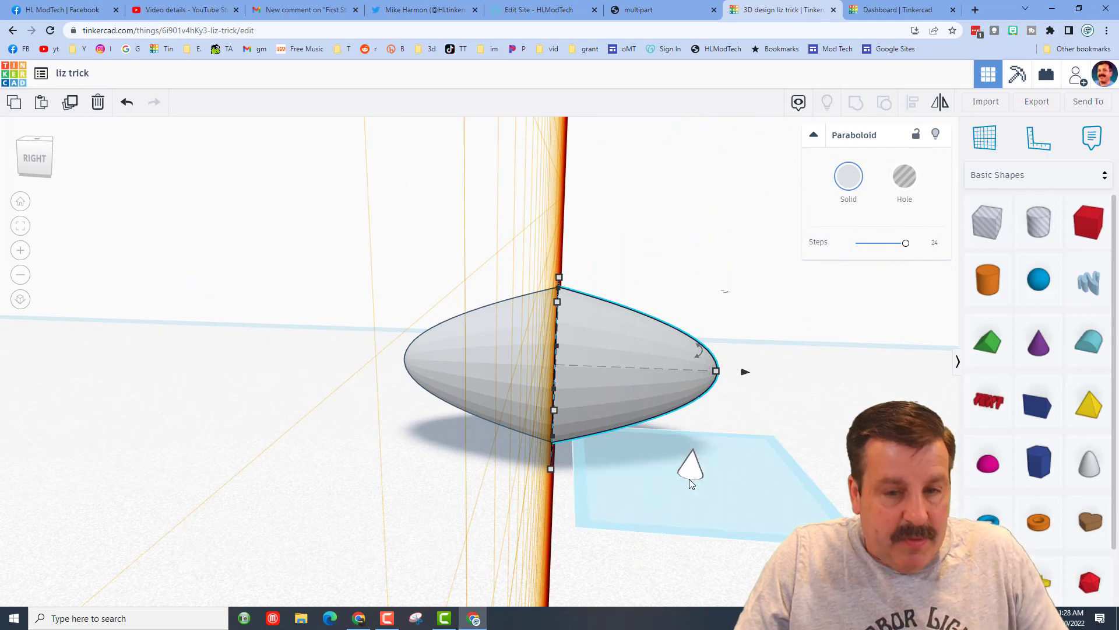
pyautogui.click(700, 488)
pyautogui.moveTo(396, 277); pyautogui.dragTo(726, 475)
pyautogui.click(855, 103)
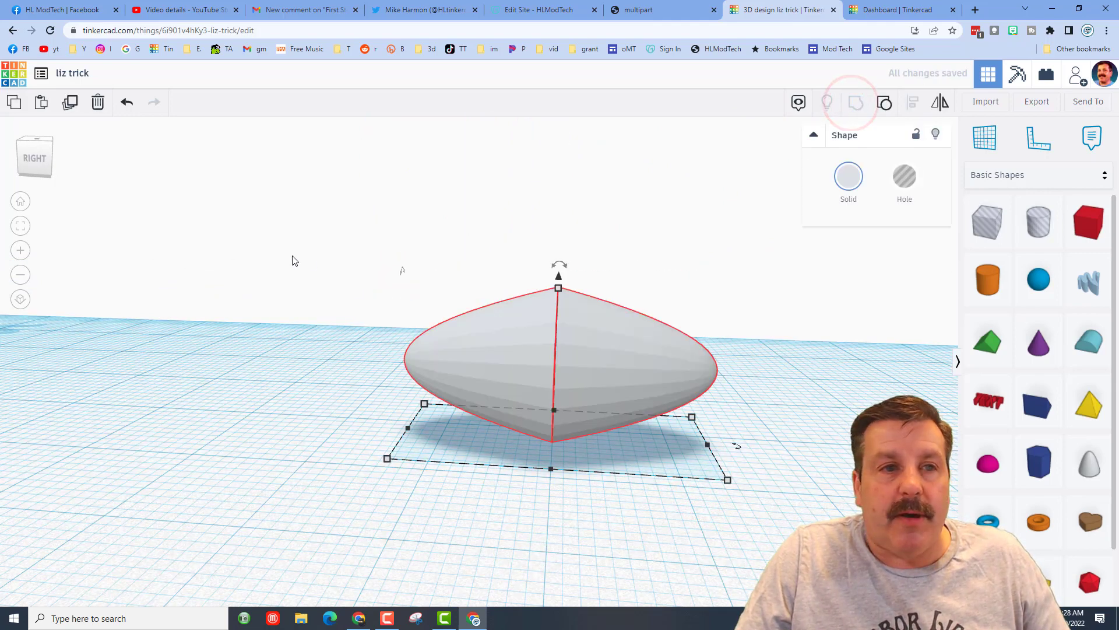
# - Move the head shape in large grid steps until it overlaps the front end of the long body capsule
pyautogui.click(52, 147)
pyautogui.click(20, 201)
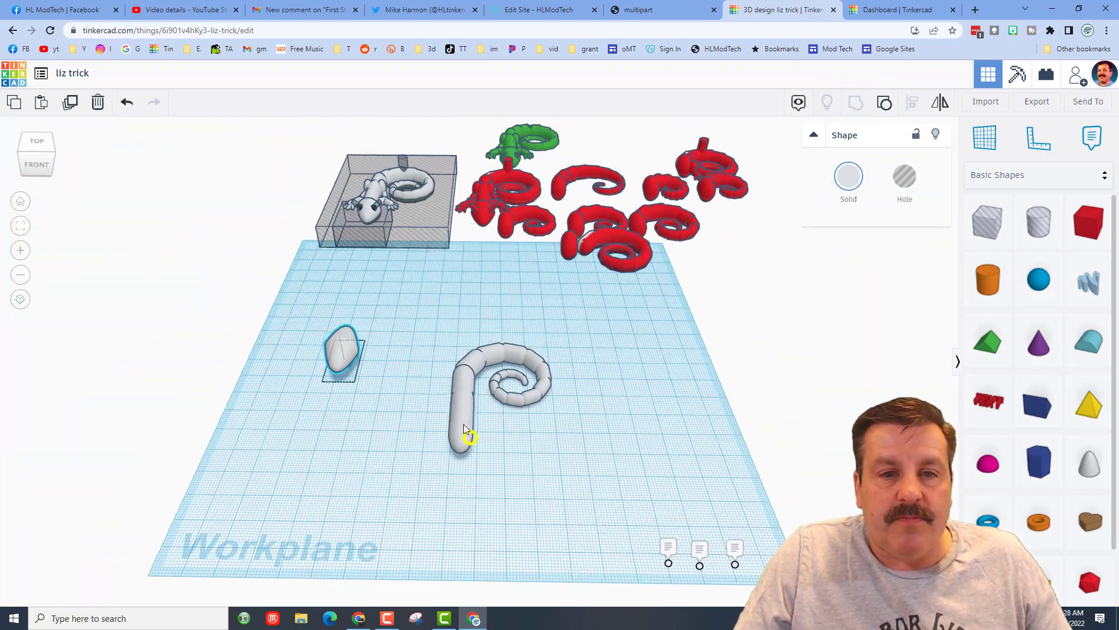
pyautogui.click(317, 332)
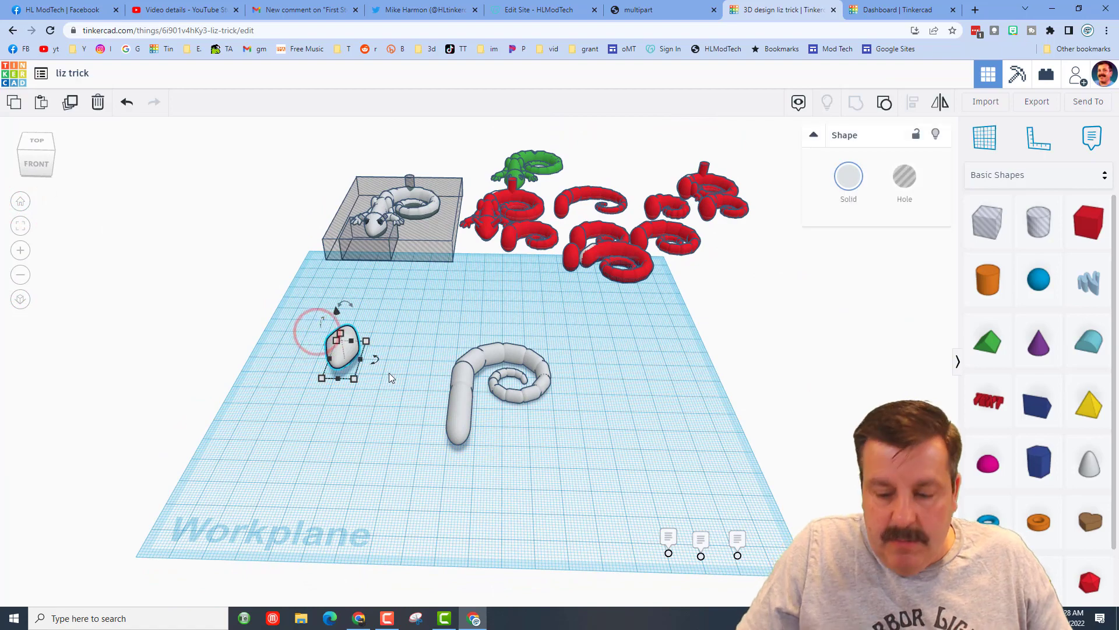
pyautogui.hotkey('shift', 'Right')
pyautogui.hotkey('shift', 'Right')
pyautogui.hotkey('shift', 'Right')
pyautogui.hotkey('shift', 'Right')
pyautogui.hotkey('shift', 'Right')
pyautogui.hotkey('shift', 'Down')
pyautogui.hotkey('shift', 'Down')
pyautogui.hotkey('shift', 'Down')
pyautogui.press('f')
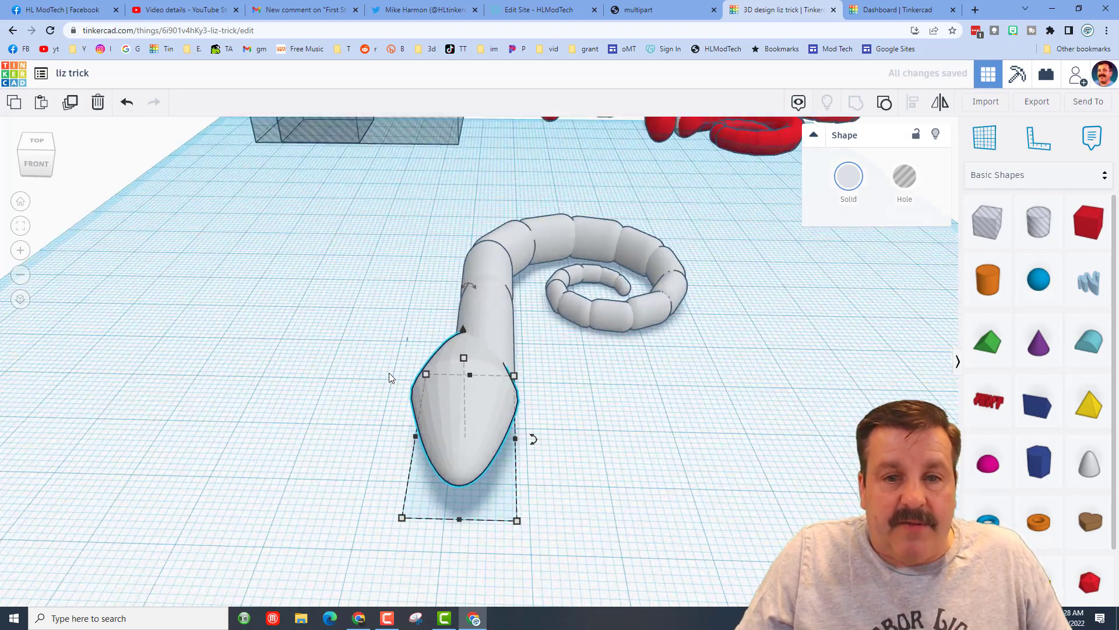
# - Align the head with the long body capsule as the reference, centring it in height and width
pyautogui.click(371, 312)
pyautogui.moveTo(371, 312); pyautogui.dragTo(554, 433)
pyautogui.click(909, 104)
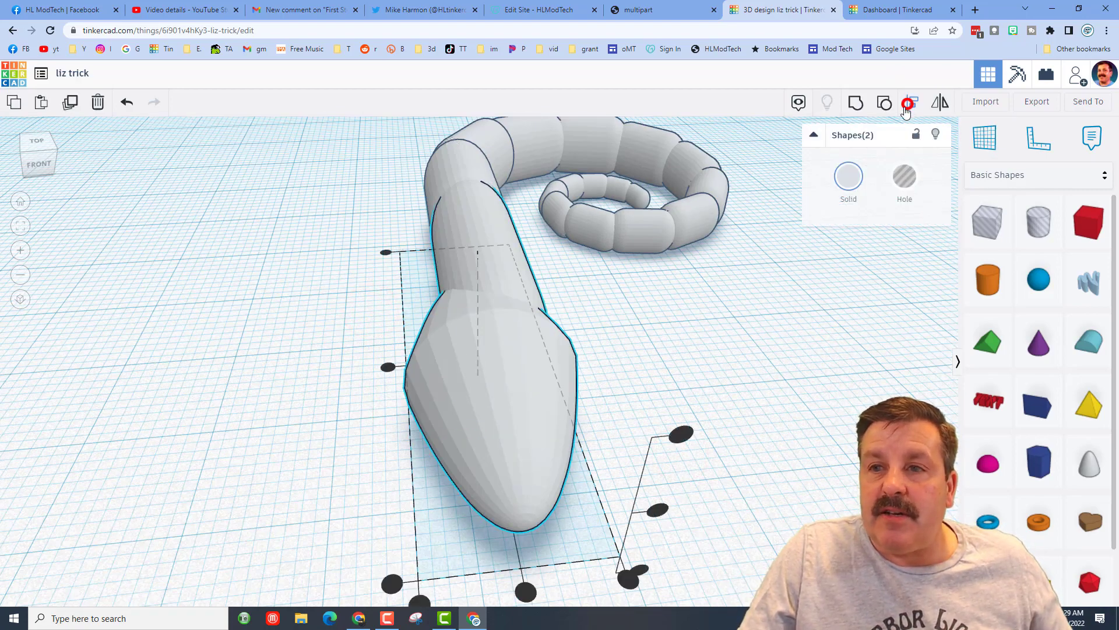
pyautogui.click(481, 226)
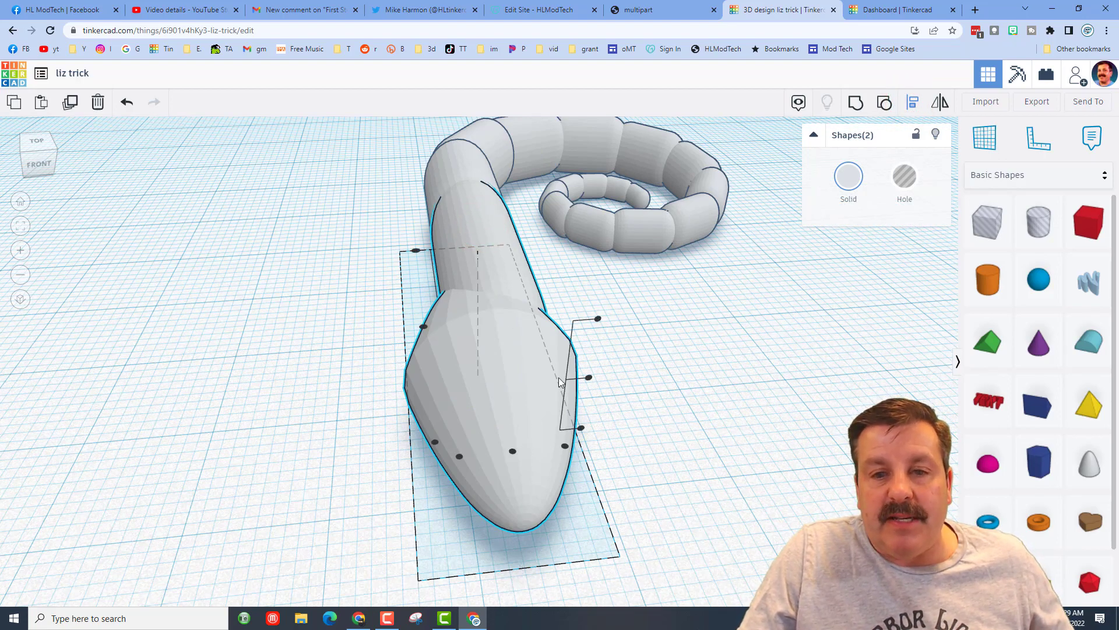
pyautogui.click(589, 377)
pyautogui.click(514, 451)
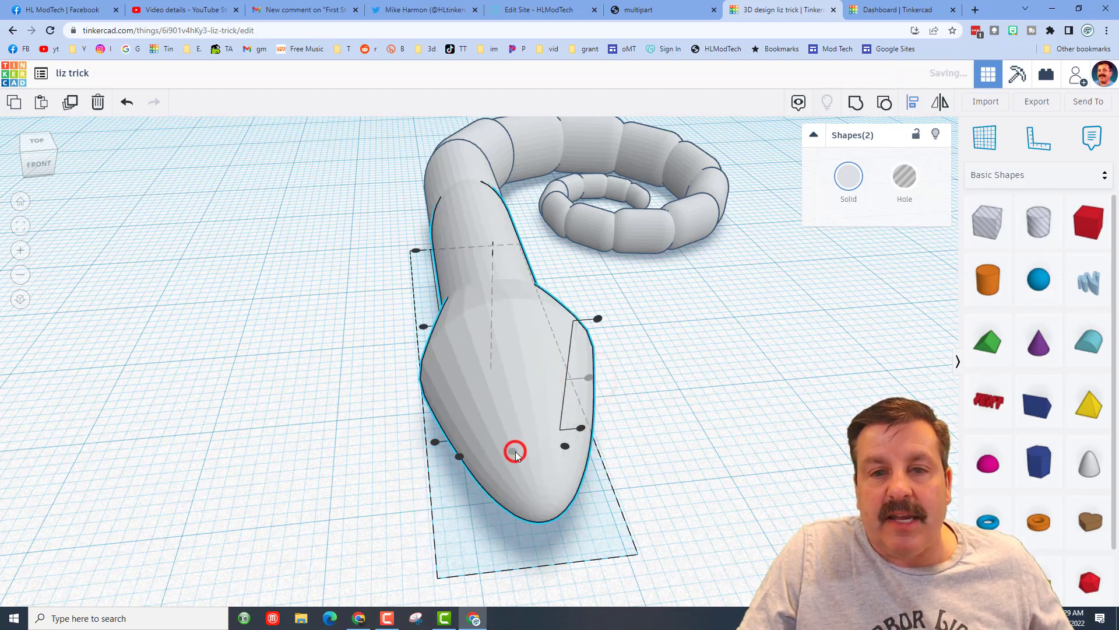
pyautogui.click(670, 464)
# - Add a Capsule from Design Starters beside the body and scale it proportionally to 10 mm tall
pyautogui.moveTo(719, 474); pyautogui.dragTo(592, 392, button='right')
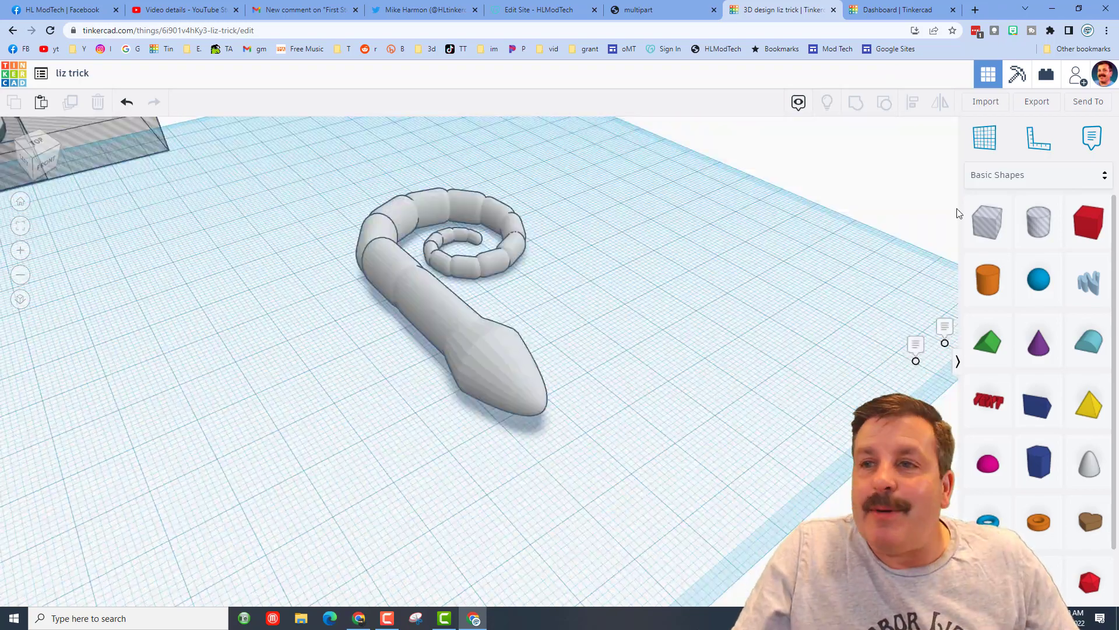
pyautogui.click(1034, 175)
pyautogui.click(1025, 255)
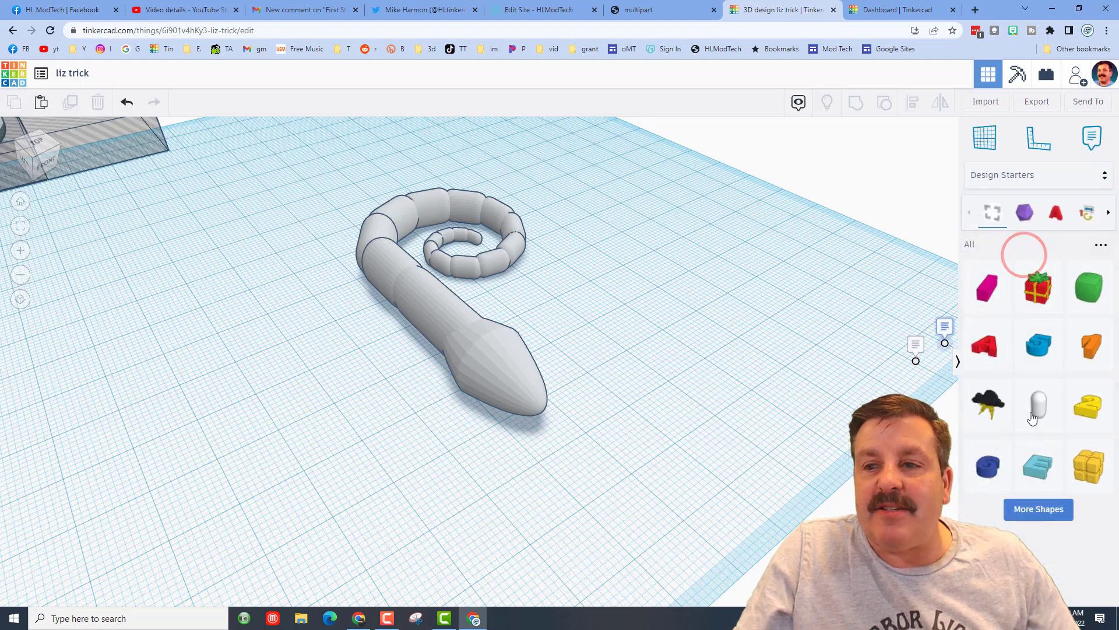
pyautogui.moveTo(1044, 419); pyautogui.dragTo(387, 437)
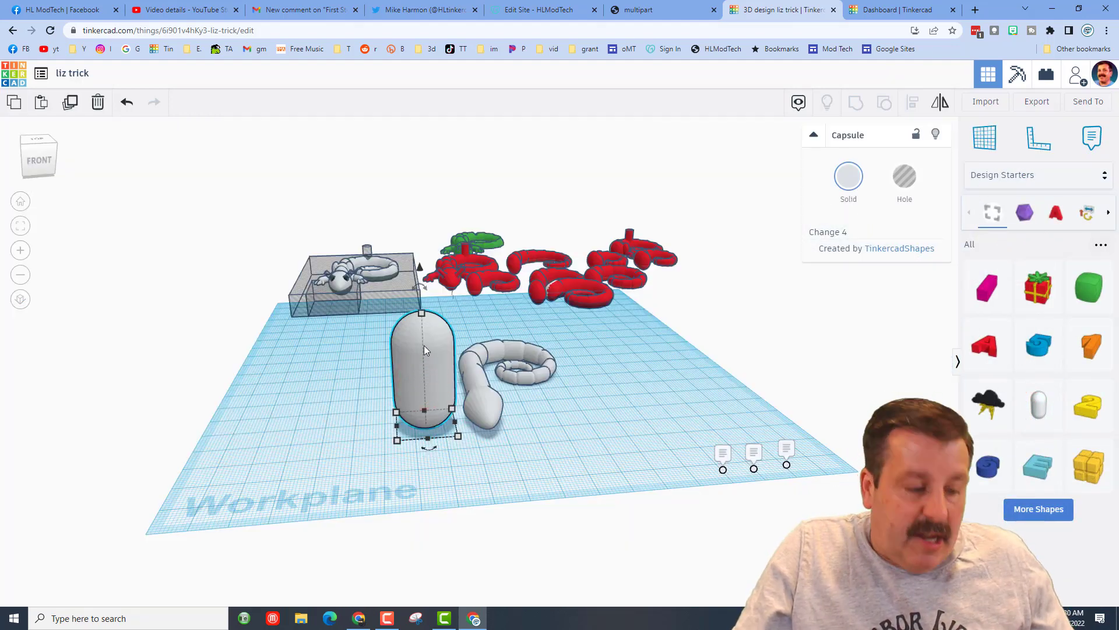
pyautogui.keyDown('shift'); pyautogui.moveTo(423, 314); pyautogui.dragTo(424, 351); pyautogui.keyUp('shift')
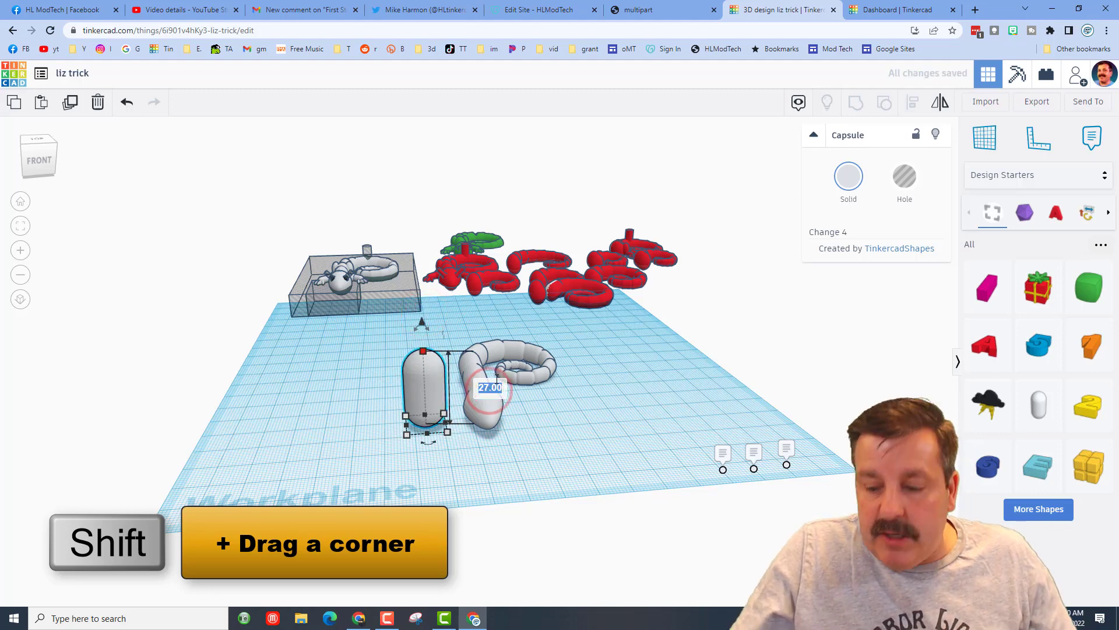
pyautogui.press('Return')
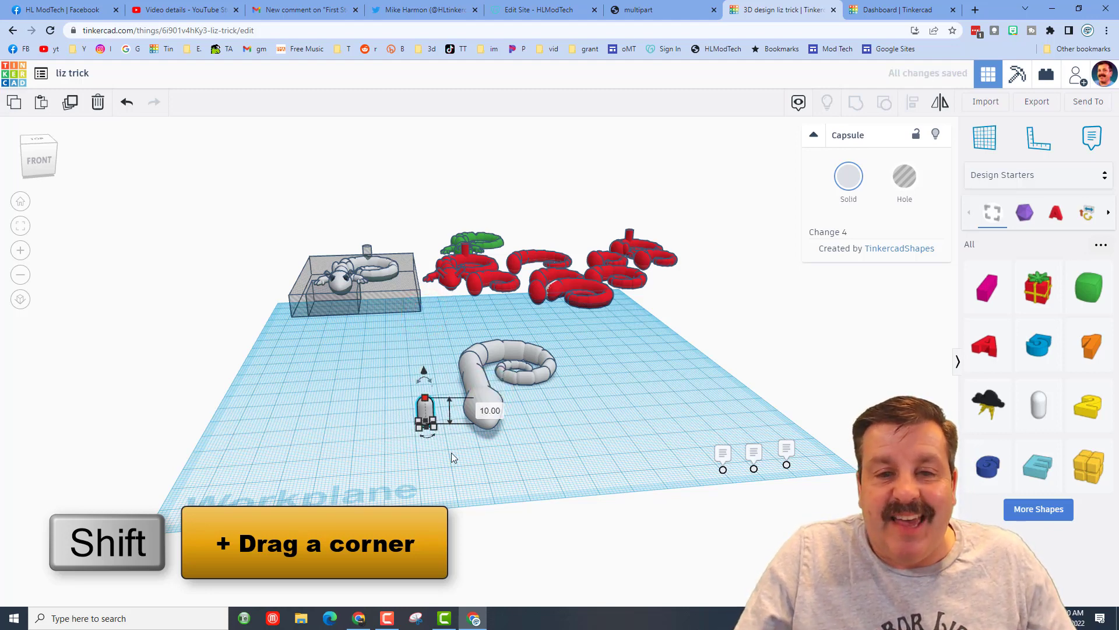
# - Lay the small capsule on its side, pointing across the body, and drop it onto the workplane
pyautogui.press('f')
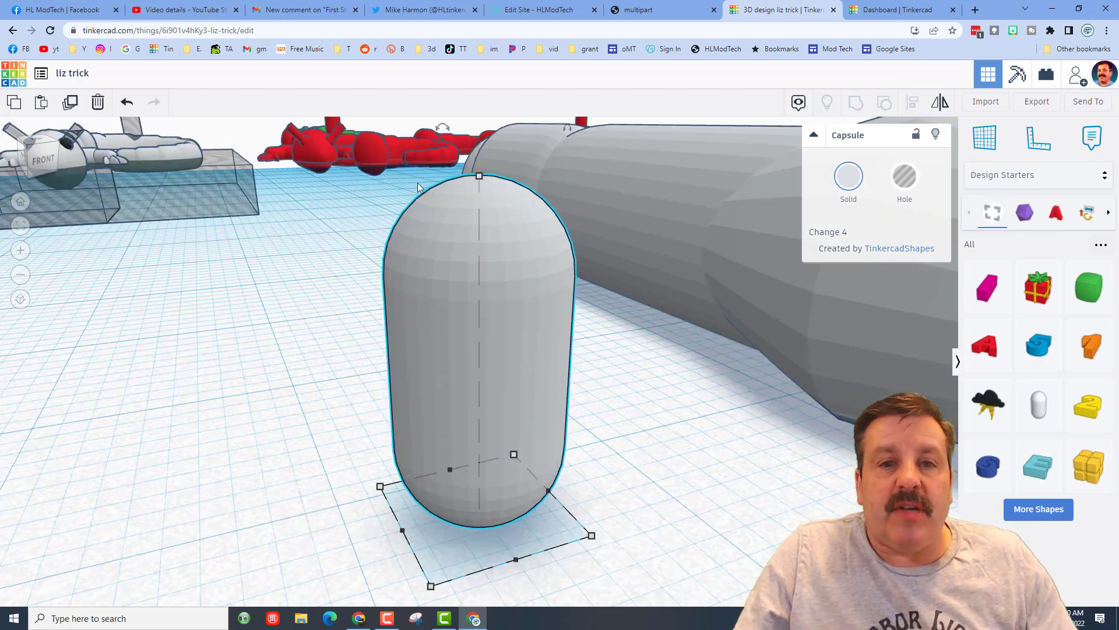
pyautogui.scroll(-3, 462, 348)
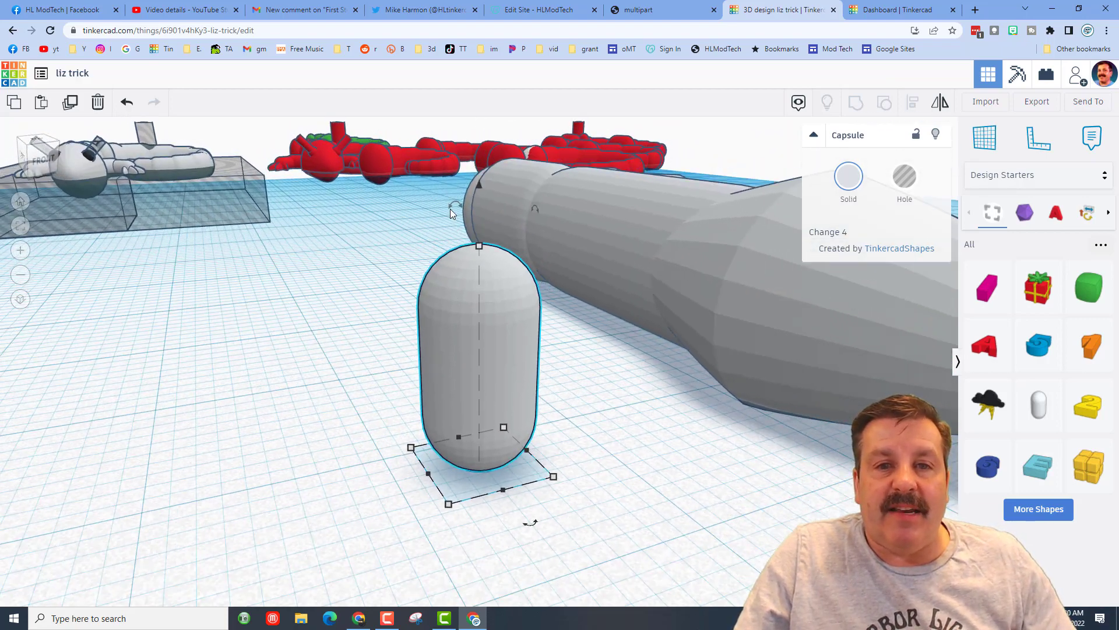
pyautogui.moveTo(452, 210); pyautogui.dragTo(393, 358)
pyautogui.scroll(-2, 392, 358)
pyautogui.press('d')
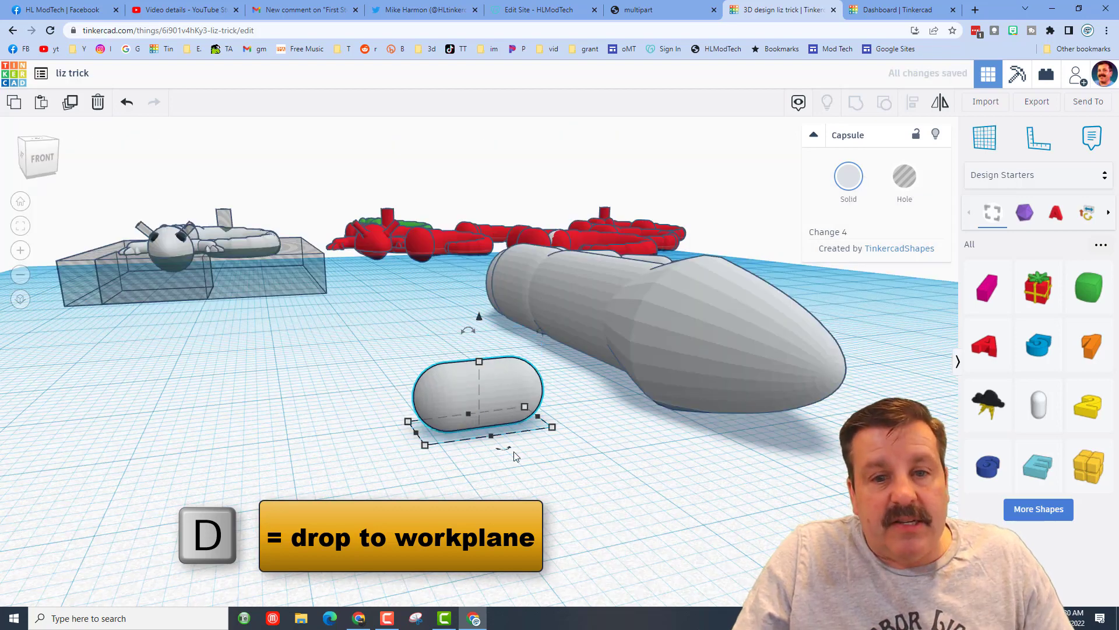
# - Move the small capsule into the body's side as an upper leg and place a duplicate 7 mm farther outward
pyautogui.moveTo(515, 452); pyautogui.dragTo(516, 494, button='right')
pyautogui.moveTo(505, 463); pyautogui.dragTo(473, 508)
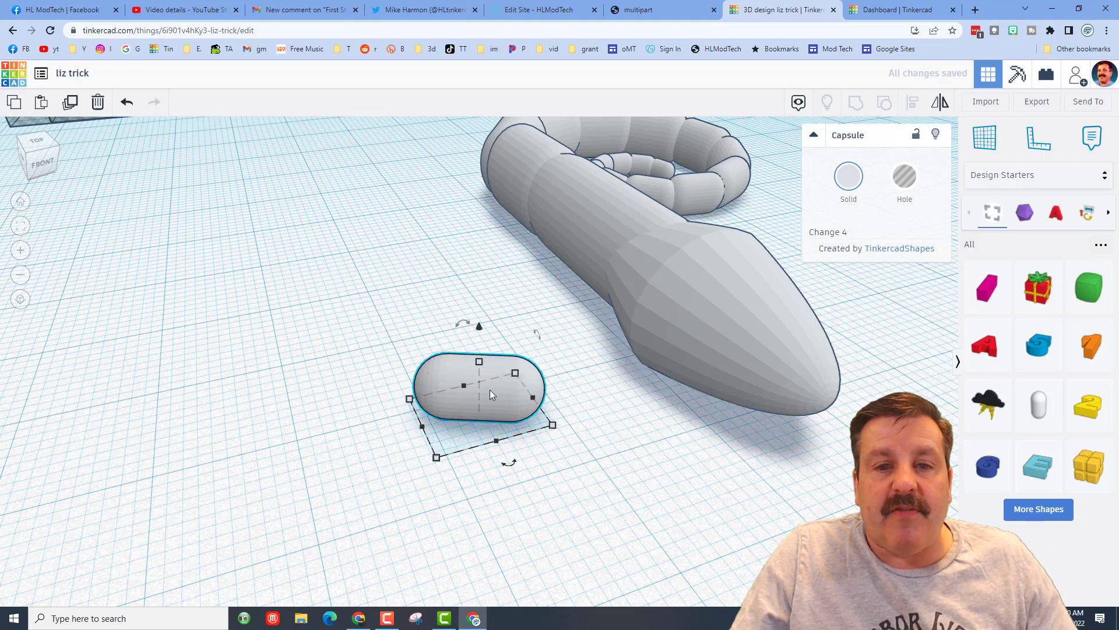
pyautogui.moveTo(490, 389); pyautogui.dragTo(536, 249)
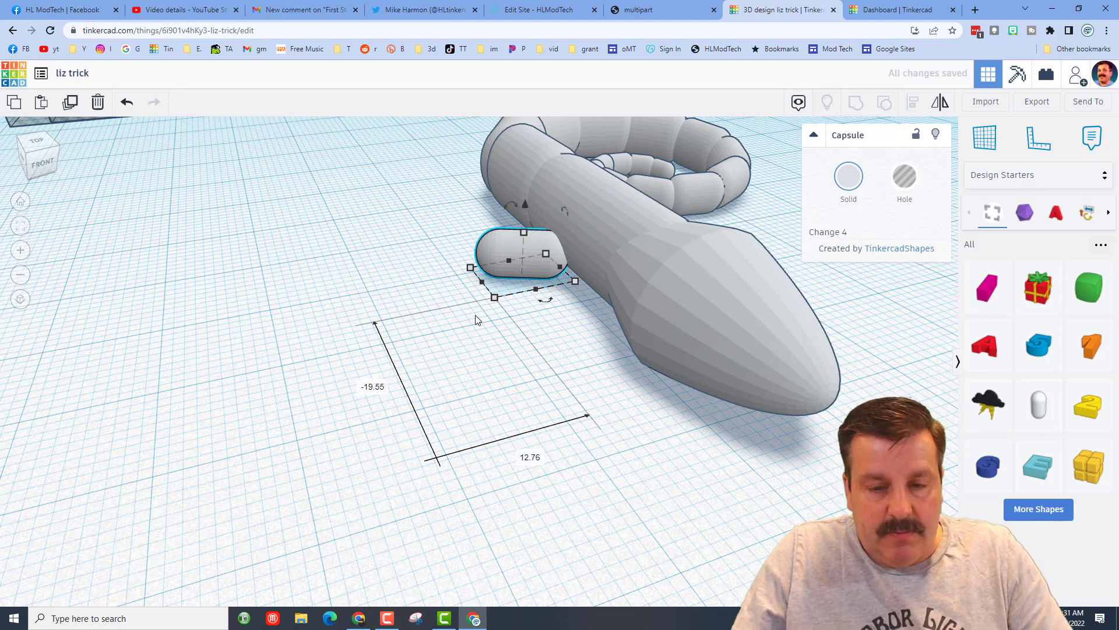
pyautogui.hotkey('ctrl', 'd')
pyautogui.moveTo(508, 267); pyautogui.dragTo(425, 282)
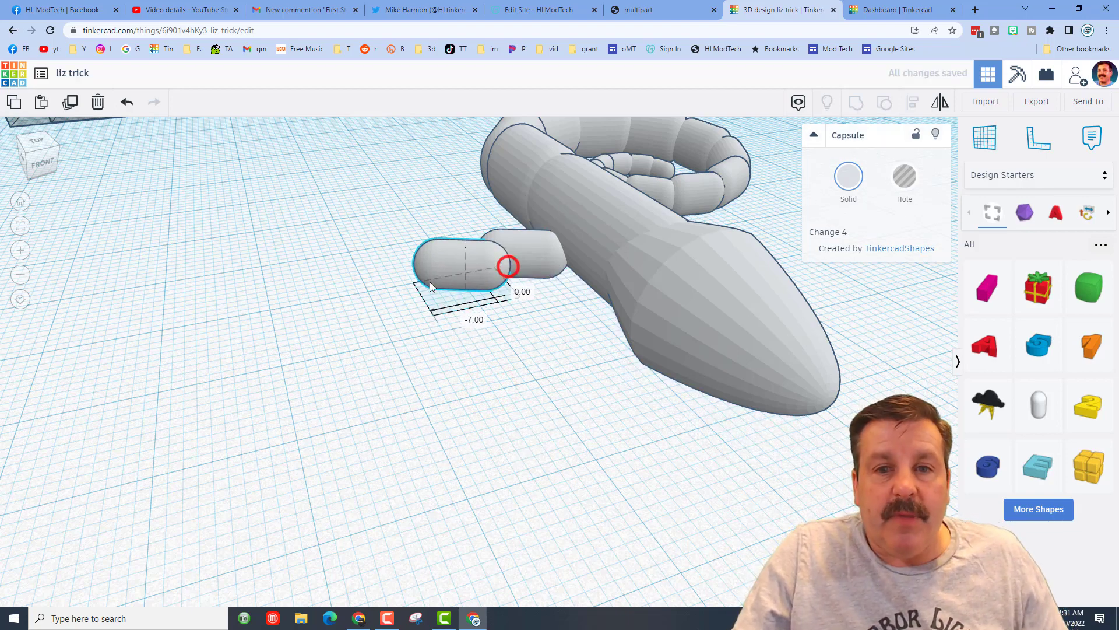
# - Turn the outer leg capsule toward the front against the upper leg and shrink it to about 7.4 by 7.7 mm
pyautogui.moveTo(437, 372); pyautogui.dragTo(438, 235, button='right')
pyautogui.moveTo(438, 235); pyautogui.dragTo(496, 175)
pyautogui.moveTo(413, 195); pyautogui.dragTo(445, 187)
pyautogui.moveTo(421, 236); pyautogui.dragTo(418, 223)
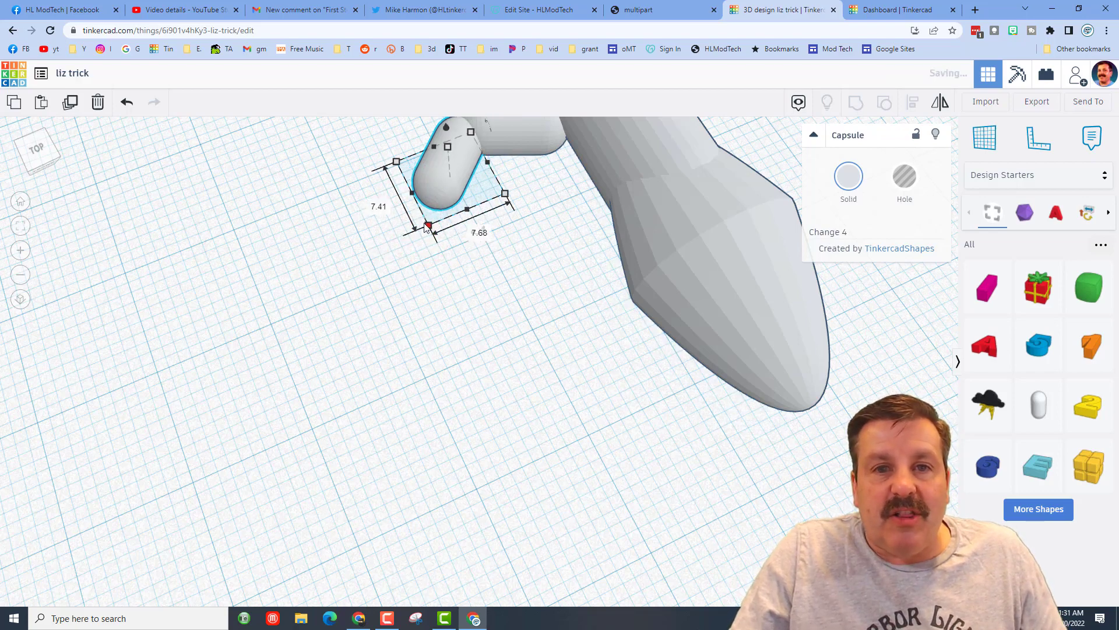
# - Place a Half Sphere from Basic Shapes on the workplane in front of the lizard's bent leg
pyautogui.moveTo(459, 242)
pyautogui.mouseDown(button='right')
pyautogui.moveTo(419, 218)
pyautogui.moveTo(460, 212)
pyautogui.moveTo(453, 221)
pyautogui.mouseUp(button='right')
pyautogui.moveTo(449, 241); pyautogui.dragTo(464, 234)
pyautogui.moveTo(464, 234); pyautogui.dragTo(410, 251, button='right')
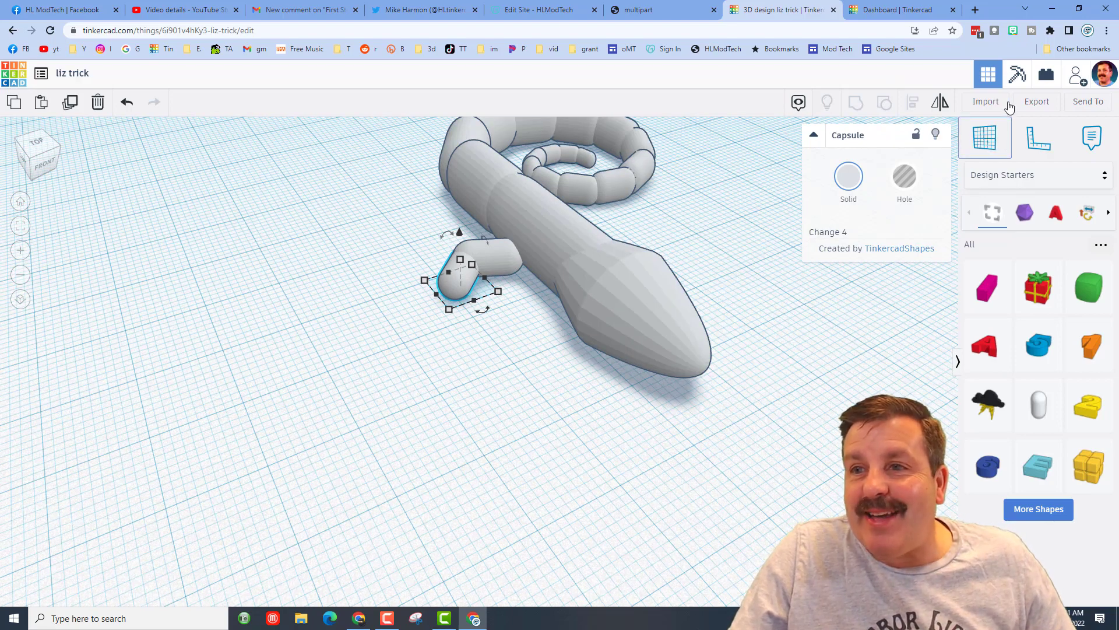
pyautogui.click(1017, 174)
pyautogui.click(997, 227)
pyautogui.moveTo(987, 463); pyautogui.dragTo(461, 388)
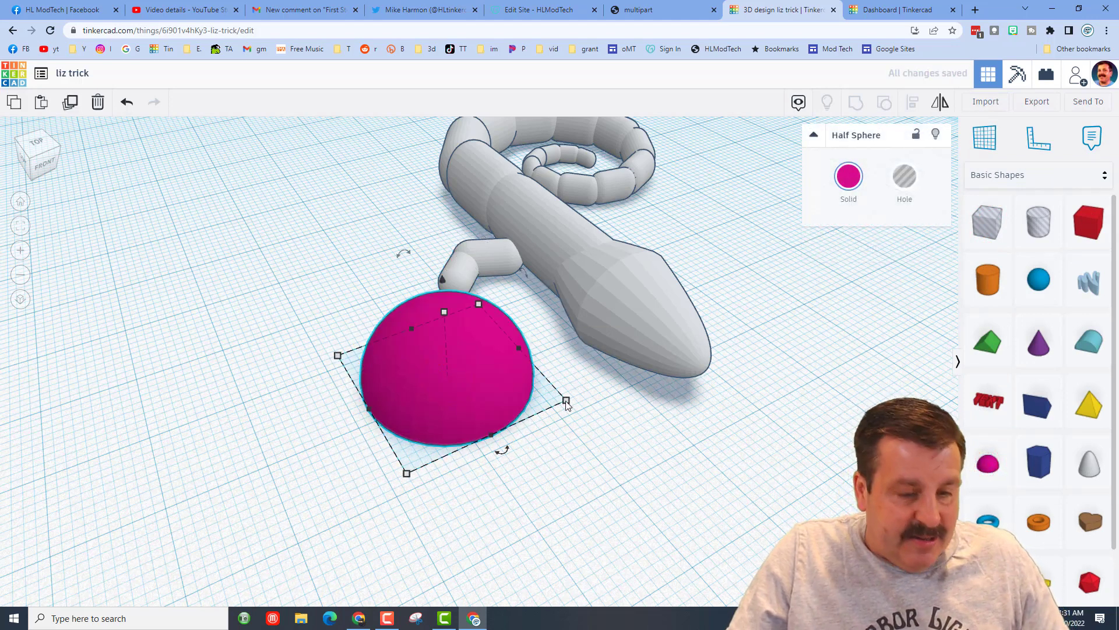
# - Scale the half sphere to 4 by 4 mm, and narrow it to 2 mm wide as a toe
pyautogui.moveTo(566, 402); pyautogui.dragTo(382, 372)
pyautogui.click(400, 407)
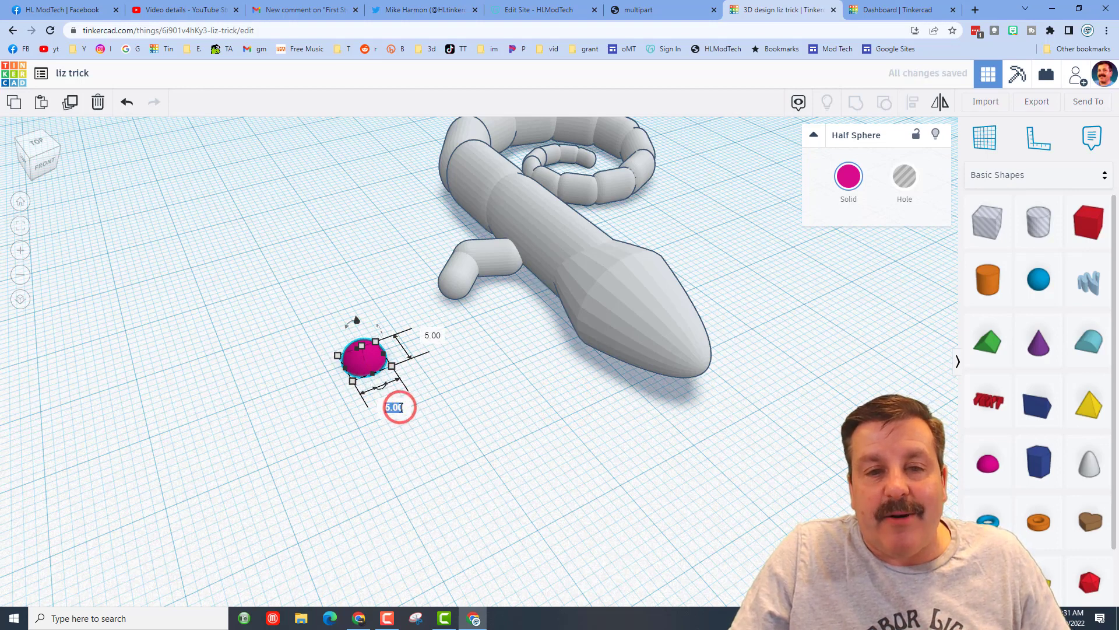
pyautogui.press('Return')
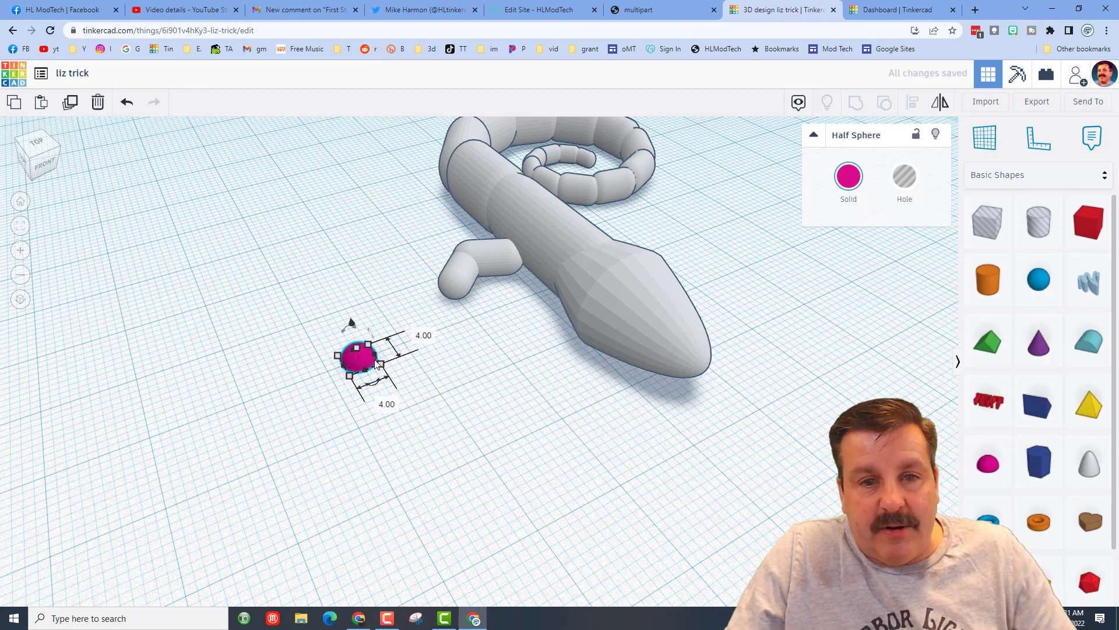
pyautogui.click(375, 358)
pyautogui.moveTo(361, 371); pyautogui.dragTo(362, 372)
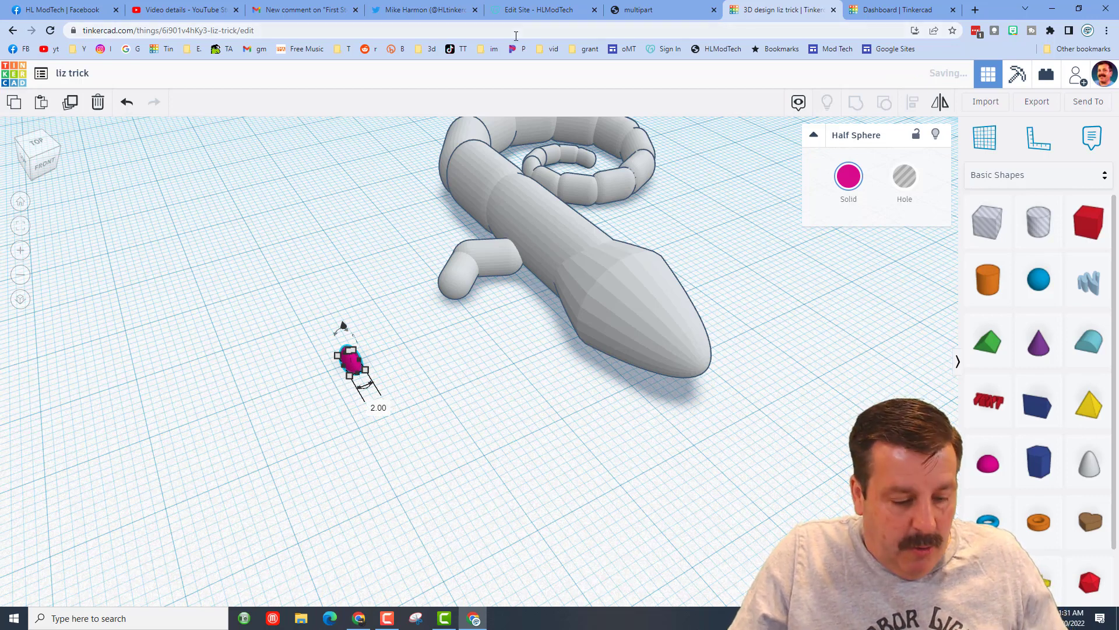
# - Move the toe against the body-facing side of the lower leg's end and angle it outward toward the body
pyautogui.hotkey('shift', 'Right')
pyautogui.hotkey('shift', 'Right')
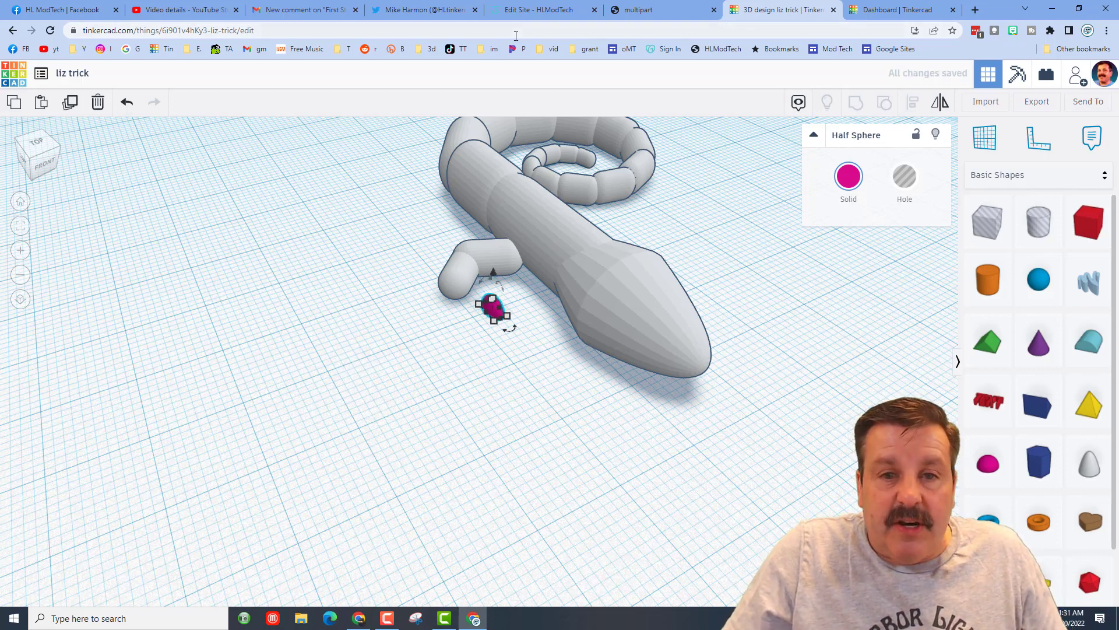
pyautogui.press('Left')
pyautogui.press('Left')
pyautogui.press('Left')
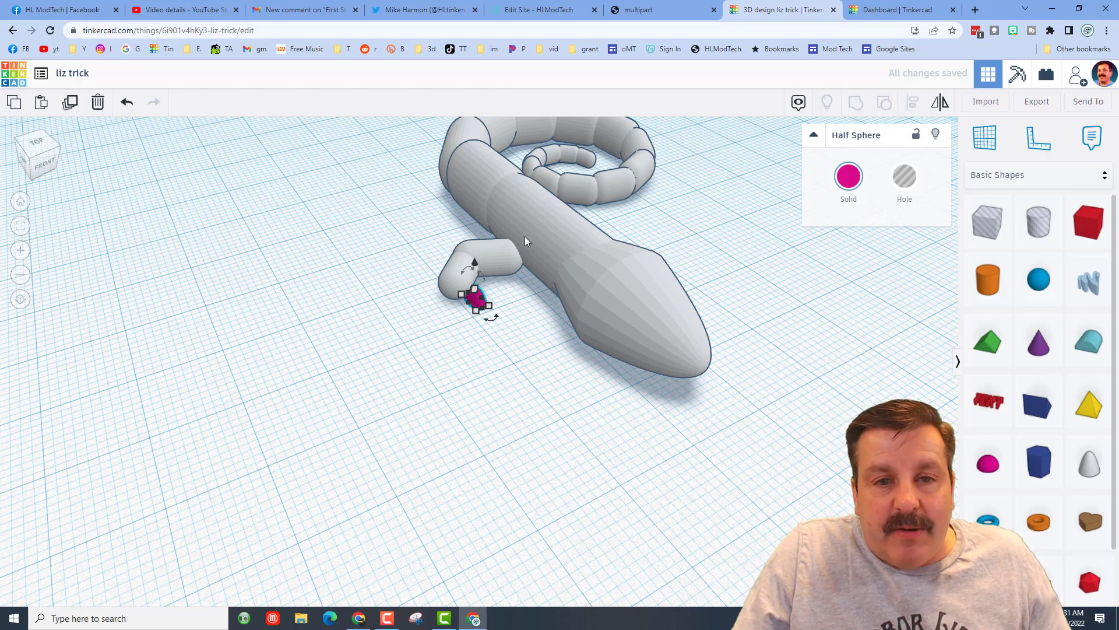
pyautogui.press('f')
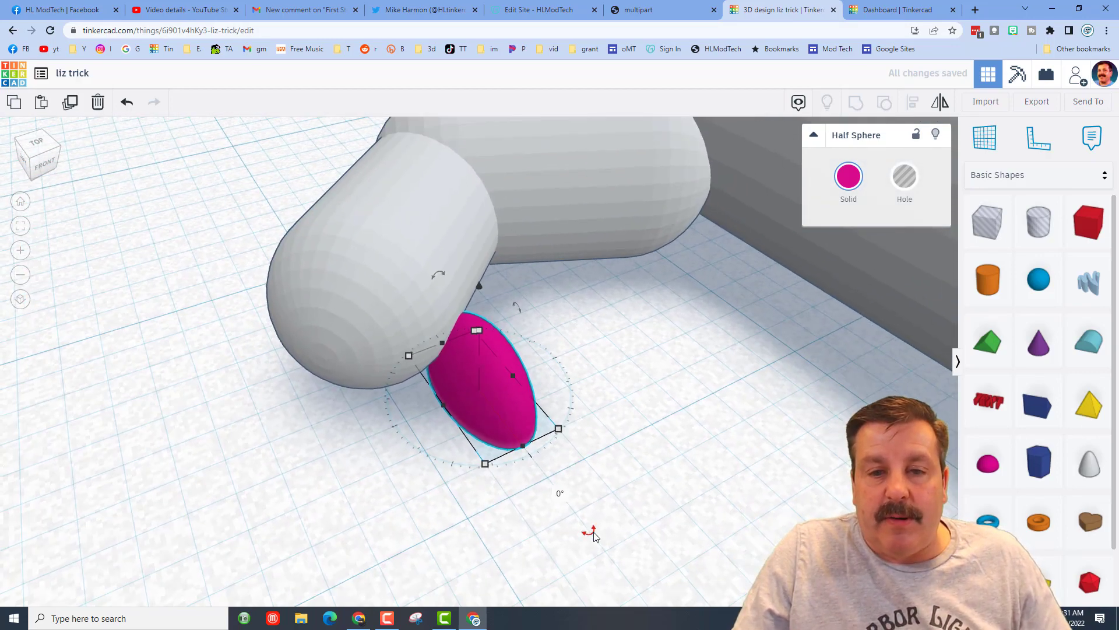
pyautogui.moveTo(517, 406); pyautogui.dragTo(507, 385)
pyautogui.moveTo(591, 476); pyautogui.dragTo(641, 484)
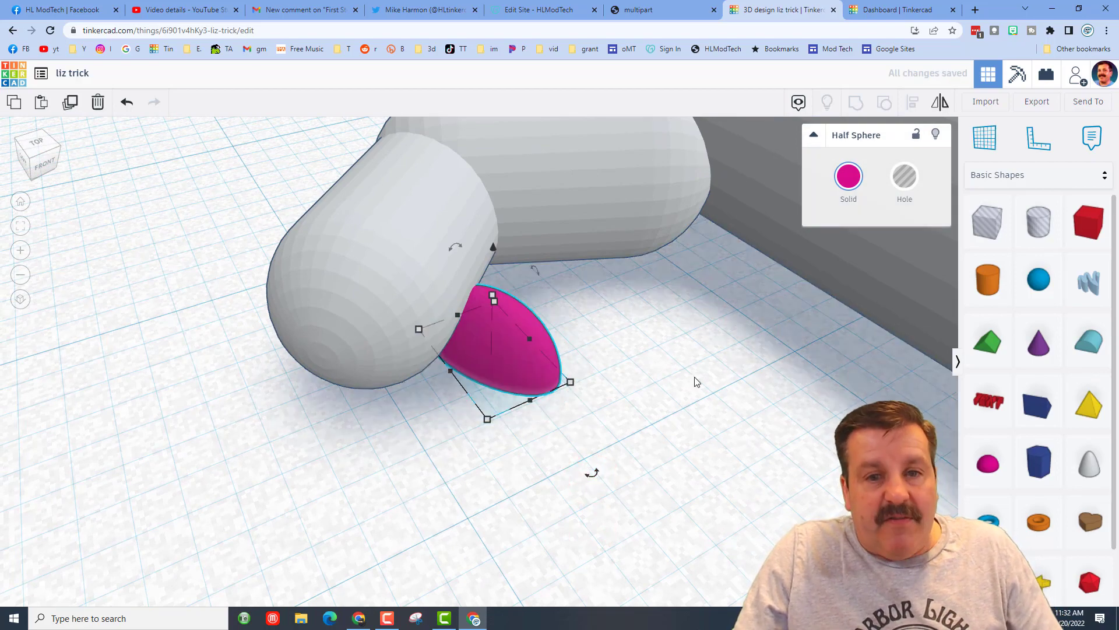
# - Duplicate the toe beside the first, rotate the copy 15°, and repeat the duplication to make five fanned toes
pyautogui.hotkey('ctrl', 'd')
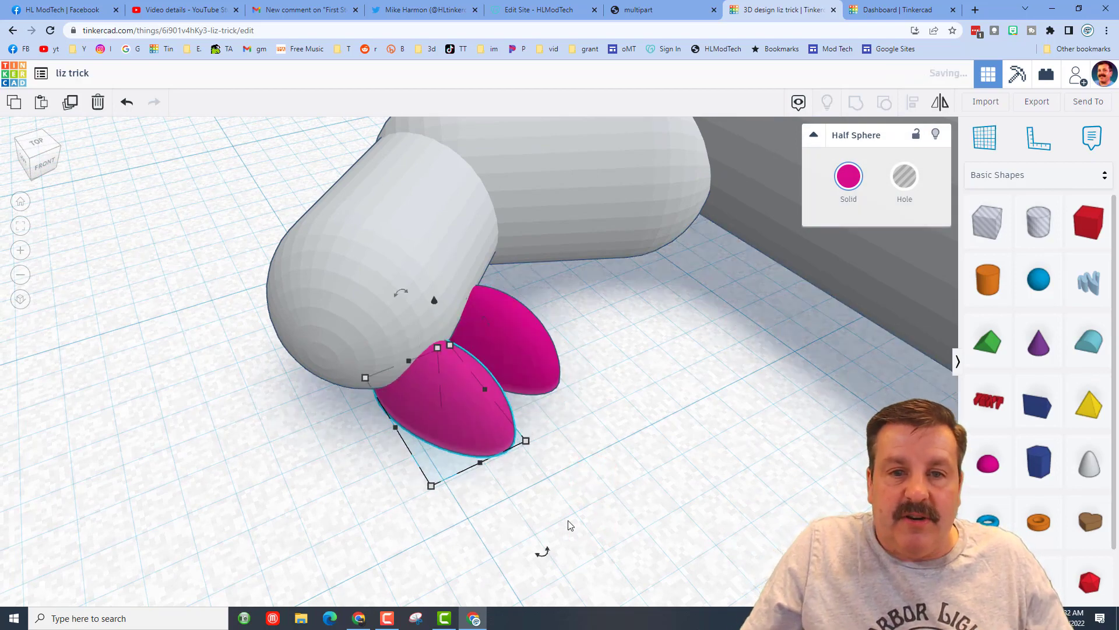
pyautogui.moveTo(543, 555); pyautogui.dragTo(510, 601)
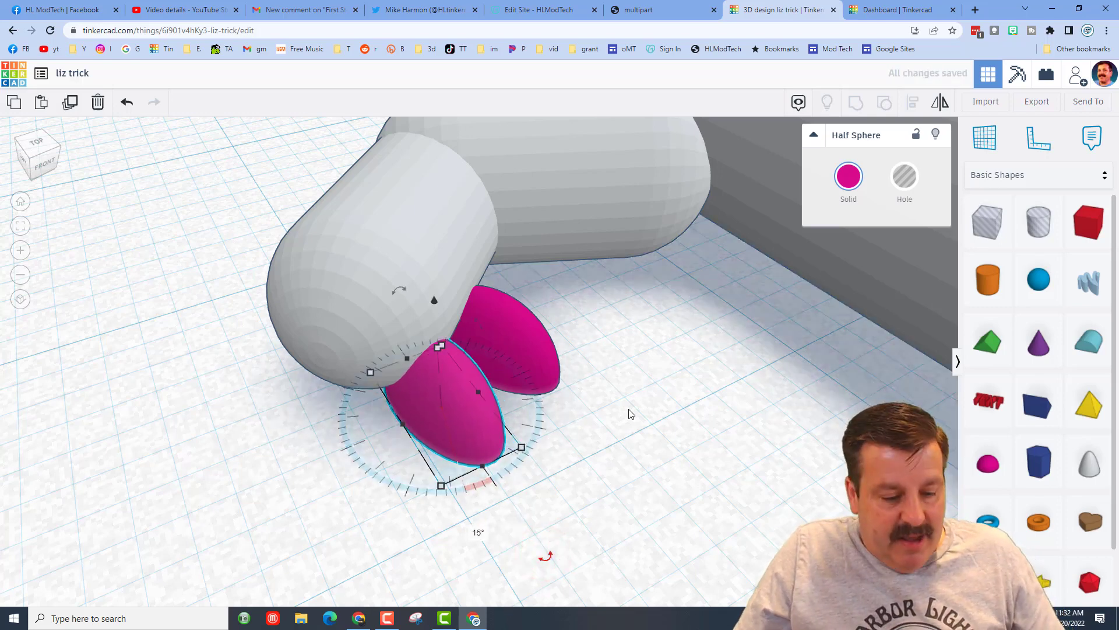
pyautogui.hotkey('ctrl', 'd')
pyautogui.hotkey('ctrl', 'd')
pyautogui.hotkey('ctrl', 'd')
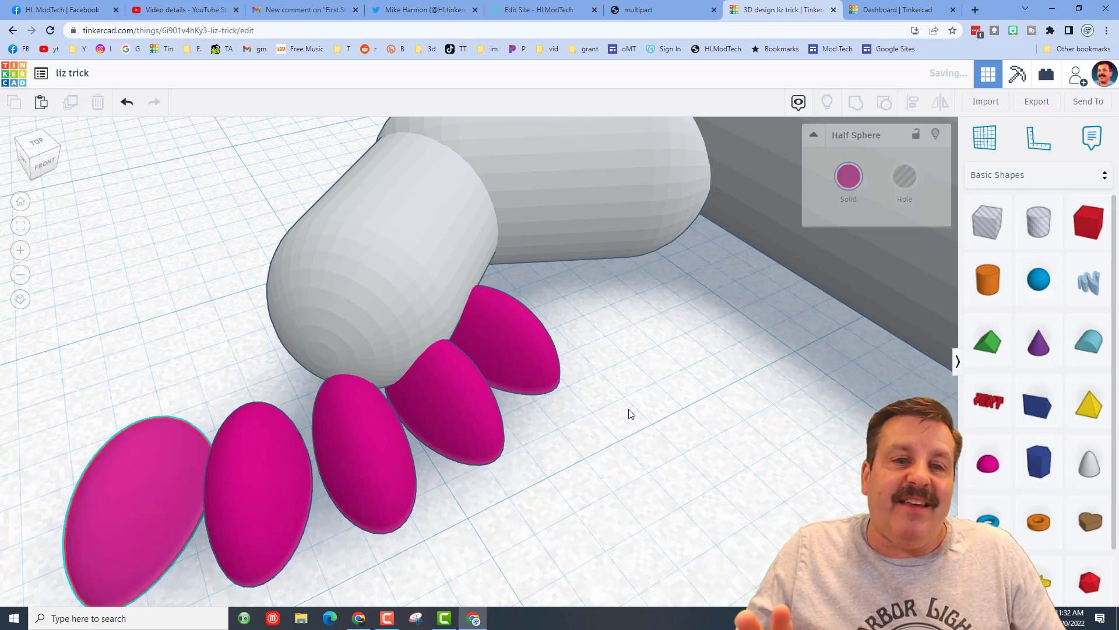
# - Rotate the third toe to face straight out from the foot and push it into the leg's rounded end
pyautogui.click(372, 465)
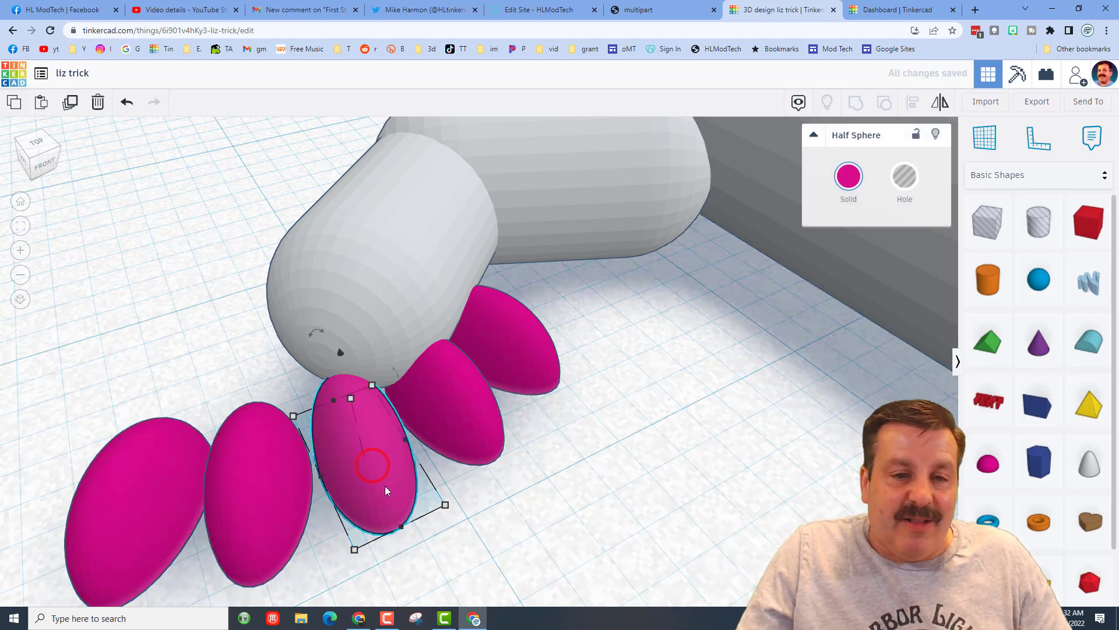
pyautogui.moveTo(386, 480); pyautogui.dragTo(383, 470)
pyautogui.scroll(-3, 452, 571)
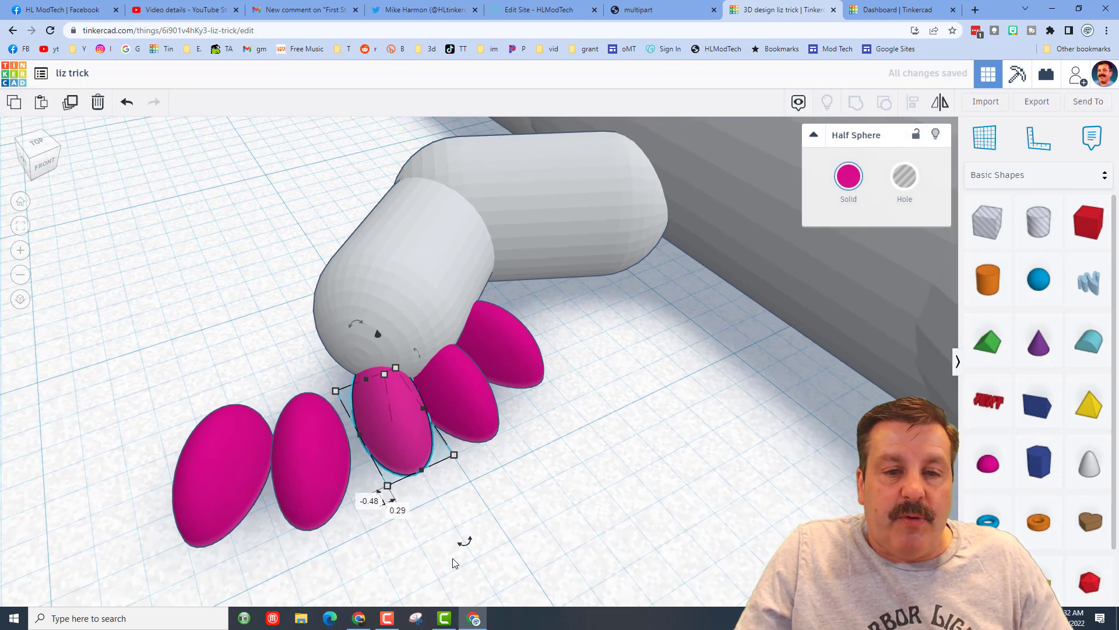
pyautogui.moveTo(463, 533); pyautogui.dragTo(413, 583)
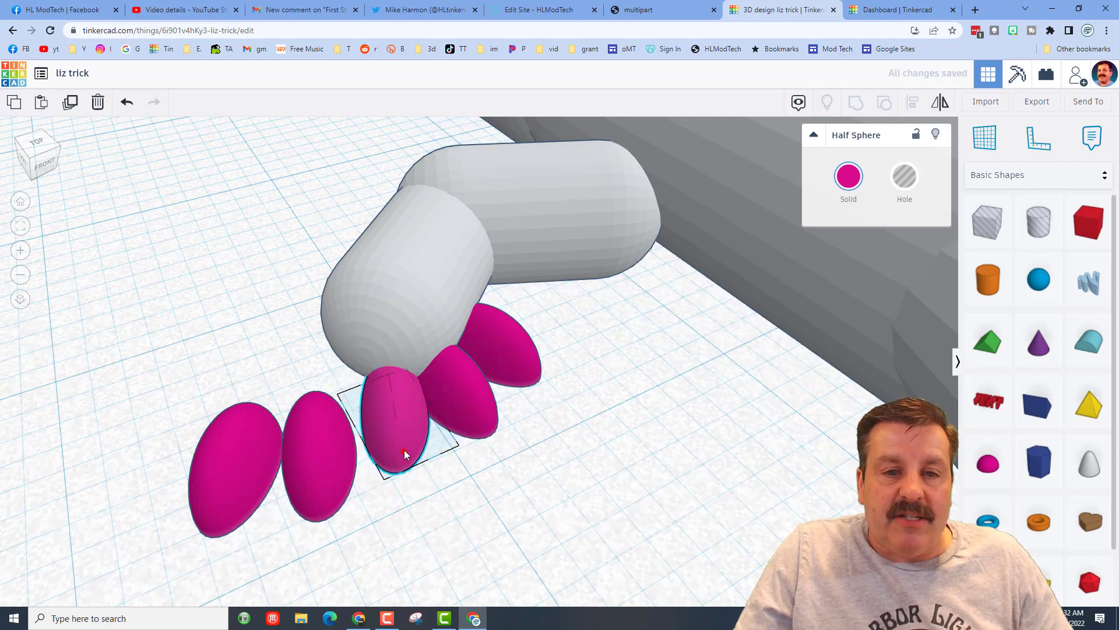
pyautogui.moveTo(404, 449); pyautogui.dragTo(391, 432)
# - Move the fourth toe against the foot's outer side, rotate it 39°, and tuck it into the leg
pyautogui.moveTo(319, 481); pyautogui.dragTo(322, 417)
pyautogui.moveTo(378, 503); pyautogui.dragTo(337, 523)
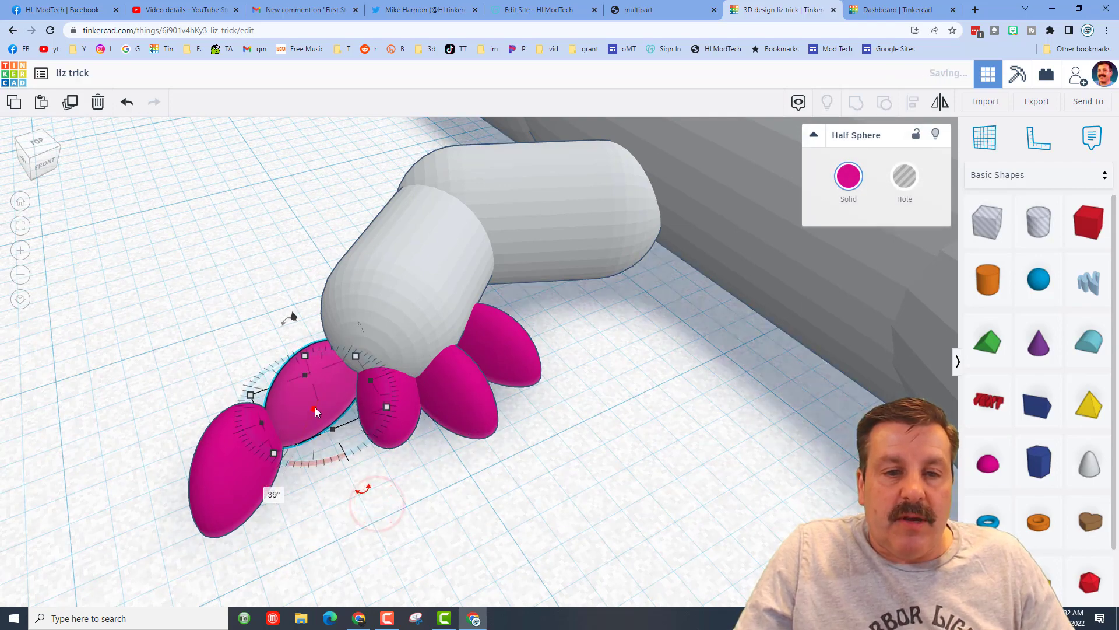
pyautogui.moveTo(314, 406); pyautogui.dragTo(346, 402)
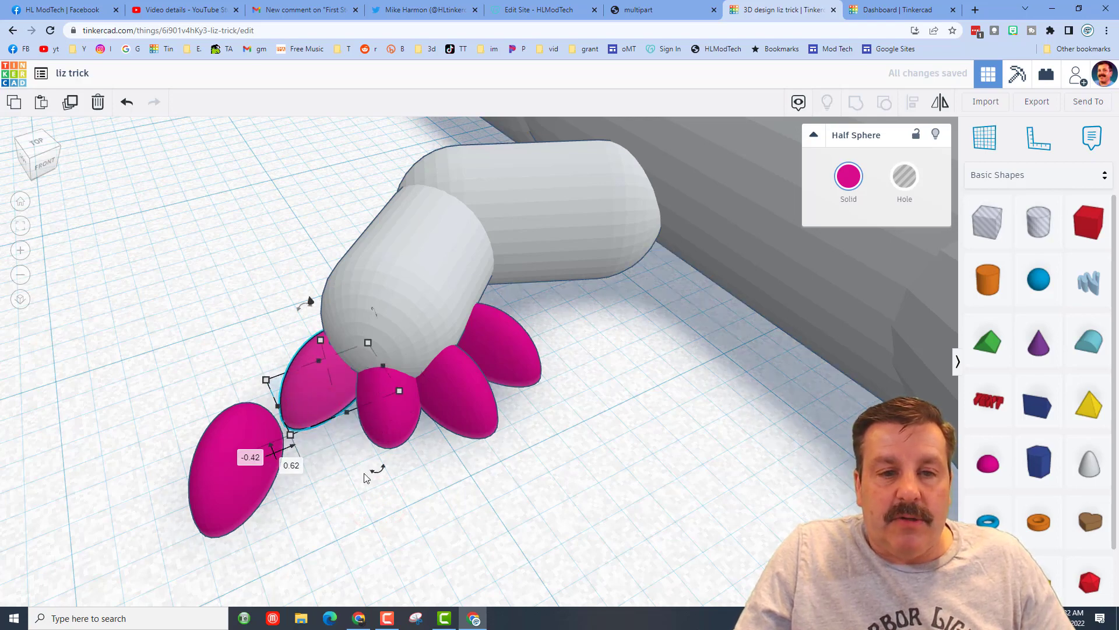
# - Move the fifth toe to the outer side of the foot and rotate it to continue the fan
pyautogui.click(254, 482)
pyautogui.moveTo(237, 484); pyautogui.dragTo(279, 380)
pyautogui.moveTo(192, 468); pyautogui.dragTo(326, 497, button='right')
pyautogui.scroll(-3, 326, 496)
pyautogui.click(354, 465)
pyautogui.moveTo(430, 485); pyautogui.dragTo(327, 552)
pyautogui.moveTo(319, 467)
pyautogui.mouseDown()
pyautogui.moveTo(355, 432)
pyautogui.moveTo(363, 465)
pyautogui.moveTo(379, 453)
pyautogui.moveTo(376, 428)
pyautogui.moveTo(467, 425)
pyautogui.moveTo(482, 450)
pyautogui.mouseUp()
# - Turn the middle toe slightly and nudge it closer into the foot
pyautogui.click(390, 448)
pyautogui.click(422, 436)
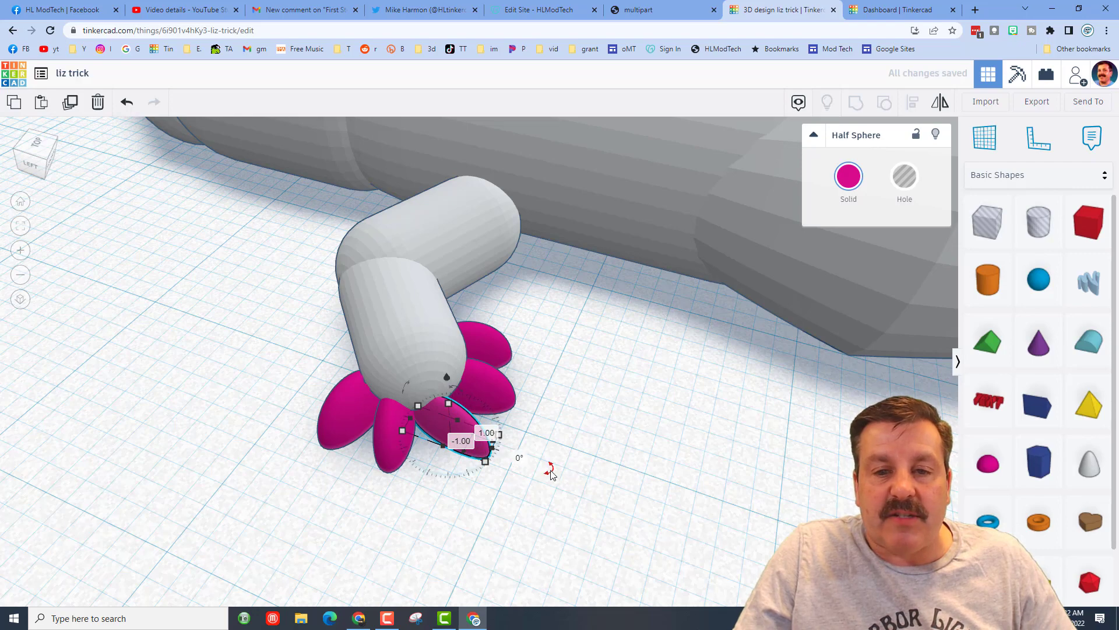
pyautogui.moveTo(546, 476); pyautogui.dragTo(532, 502)
pyautogui.moveTo(467, 446); pyautogui.dragTo(458, 438)
# - Narrow the outermost toe on the foot
pyautogui.click(350, 424)
pyautogui.moveTo(290, 471); pyautogui.dragTo(457, 471, button='right')
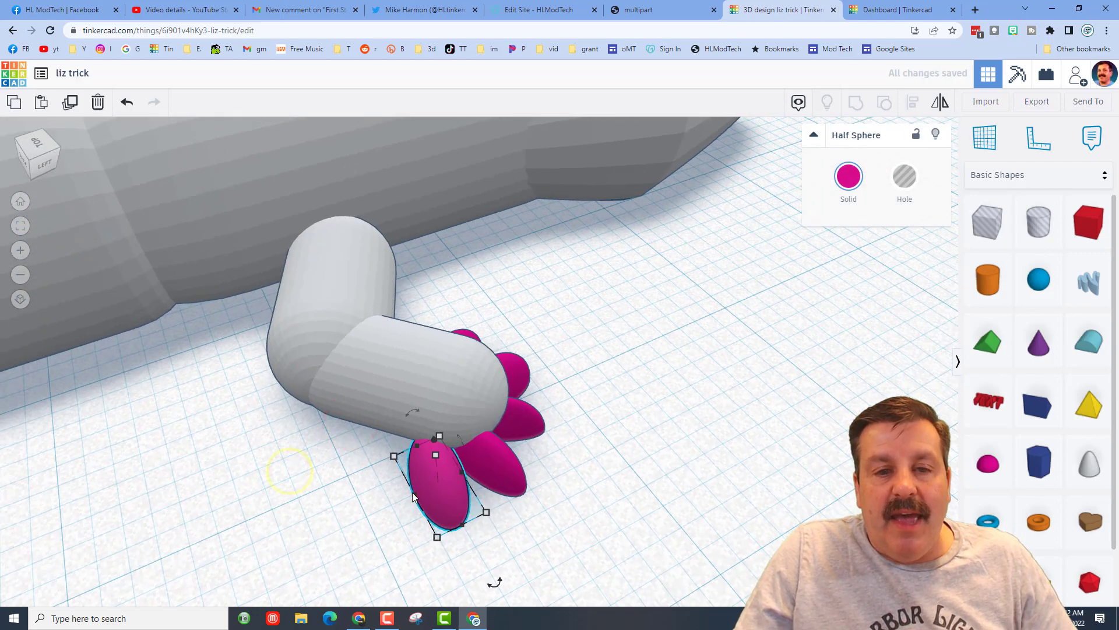
pyautogui.moveTo(412, 493); pyautogui.dragTo(441, 485)
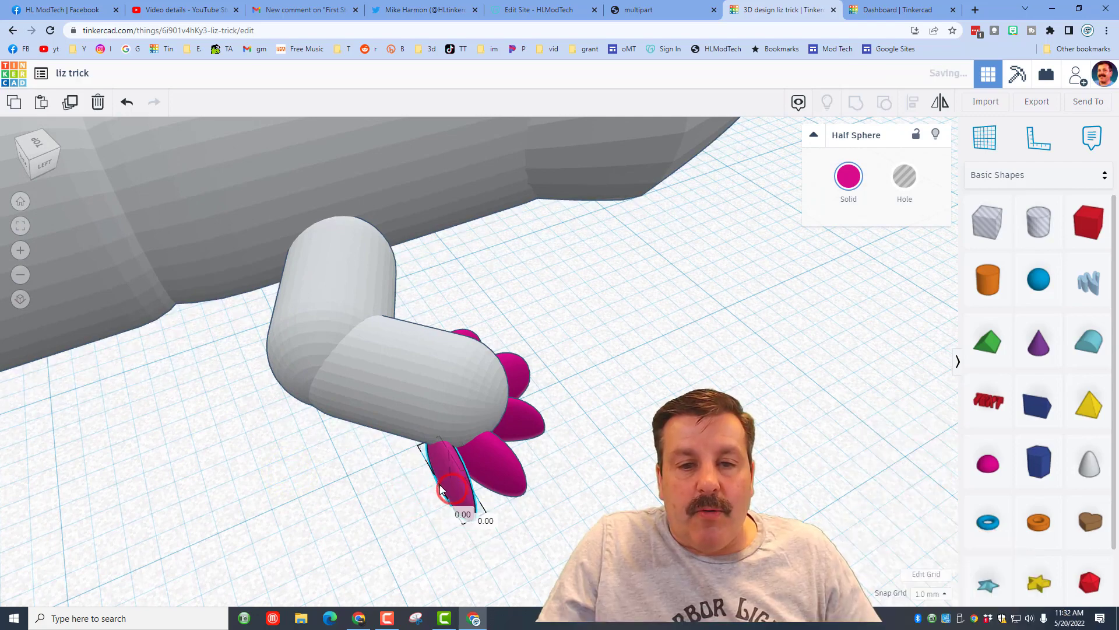
# - Set the snap grid to 0.1 mm, and fine-tune the outermost toe's position and angle against the foot
pyautogui.click(917, 594)
pyautogui.click(923, 493)
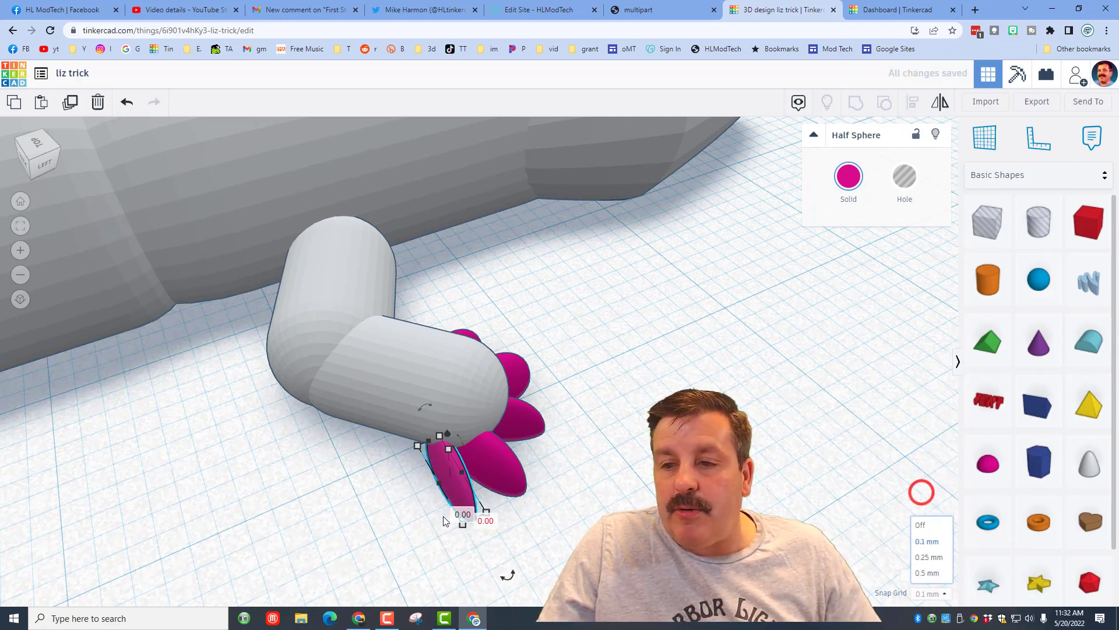
pyautogui.click(432, 487)
pyautogui.moveTo(445, 488); pyautogui.dragTo(439, 484)
pyautogui.moveTo(497, 576); pyautogui.dragTo(470, 590)
# - Adjust the toe nearest the body from a top view so it sits against the foot
pyautogui.scroll(-4, 365, 504)
pyautogui.moveTo(347, 497)
pyautogui.mouseDown(button='right')
pyautogui.moveTo(393, 515)
pyautogui.moveTo(551, 521)
pyautogui.moveTo(574, 539)
pyautogui.mouseUp(button='right')
pyautogui.scroll(-2, 485, 478)
pyautogui.moveTo(485, 477)
pyautogui.mouseDown(button='right')
pyautogui.moveTo(487, 519)
pyautogui.moveTo(506, 545)
pyautogui.mouseUp(button='right')
pyautogui.click(471, 366)
pyautogui.click(471, 366)
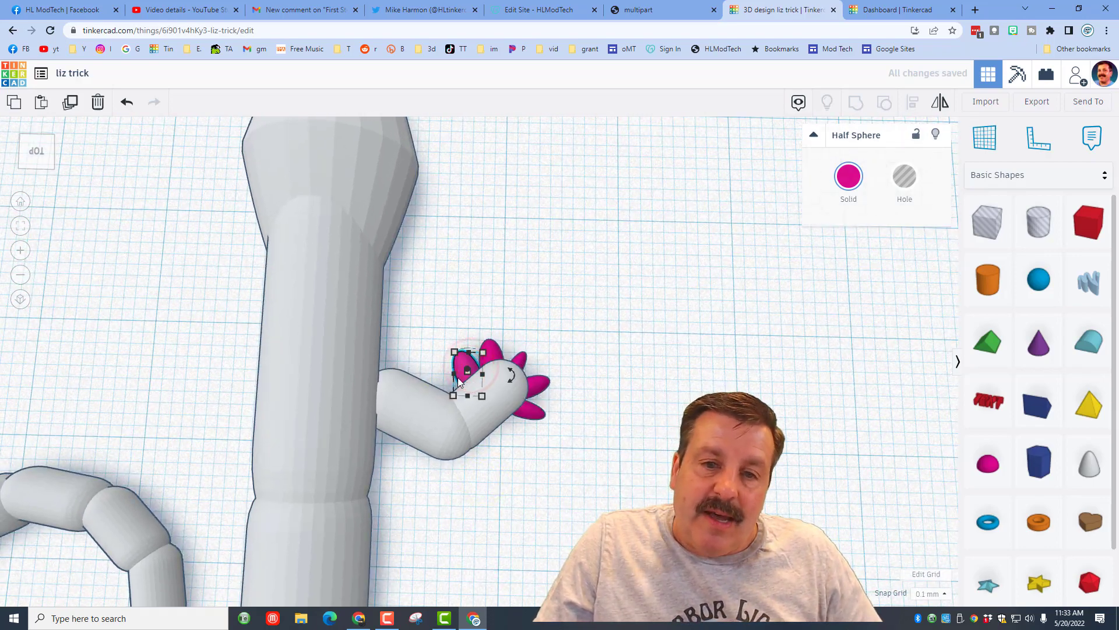
pyautogui.moveTo(464, 373); pyautogui.dragTo(488, 364)
pyautogui.click(493, 353)
# - Group both leg capsules and all five toes into one leg
pyautogui.click(615, 397)
pyautogui.moveTo(583, 346); pyautogui.dragTo(420, 476)
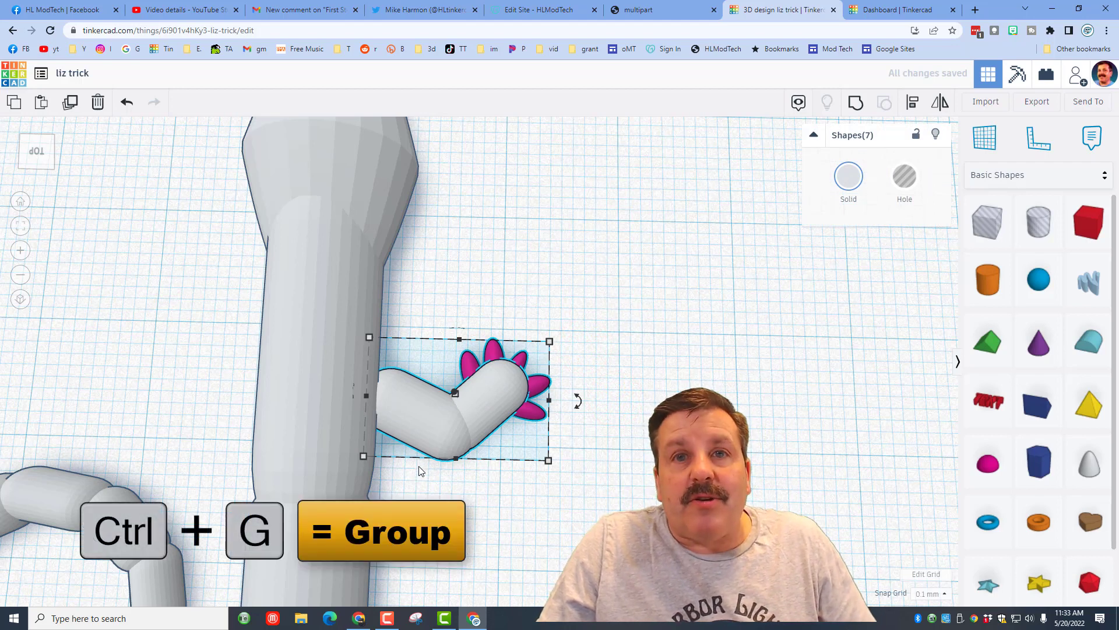
pyautogui.hotkey('ctrl', 'g')
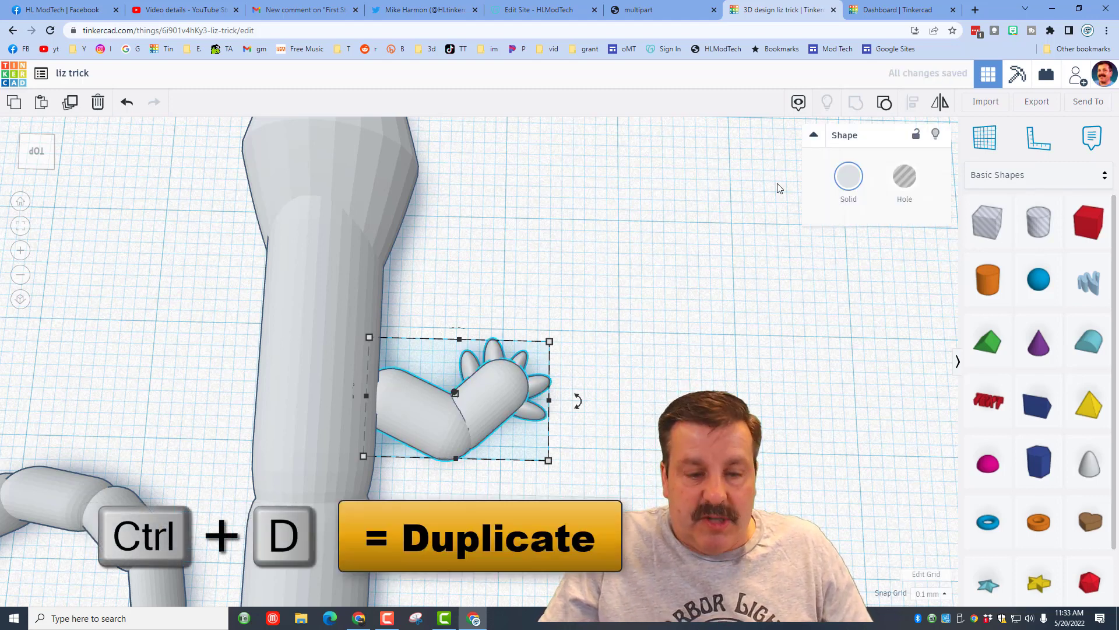
# - Duplicate the grouped leg and move the copy across to the opposite side of the body
pyautogui.hotkey('ctrl', 'd')
pyautogui.hotkey('shift', 'Left')
pyautogui.hotkey('shift', 'Left')
pyautogui.hotkey('shift', 'Left')
pyautogui.hotkey('shift', 'Left')
pyautogui.hotkey('shift', 'Left')
pyautogui.hotkey('shift', 'Left')
pyautogui.hotkey('shift', 'Left')
pyautogui.hotkey('shift', 'Left')
pyautogui.hotkey('shift', 'Left')
pyautogui.hotkey('shift', 'Left')
pyautogui.hotkey('shift', 'Left')
pyautogui.hotkey('shift', 'Left')
pyautogui.hotkey('shift', 'Left')
pyautogui.hotkey('shift', 'Left')
pyautogui.hotkey('shift', 'Left')
pyautogui.hotkey('shift', 'Left')
pyautogui.hotkey('shift', 'Left')
pyautogui.hotkey('shift', 'Left')
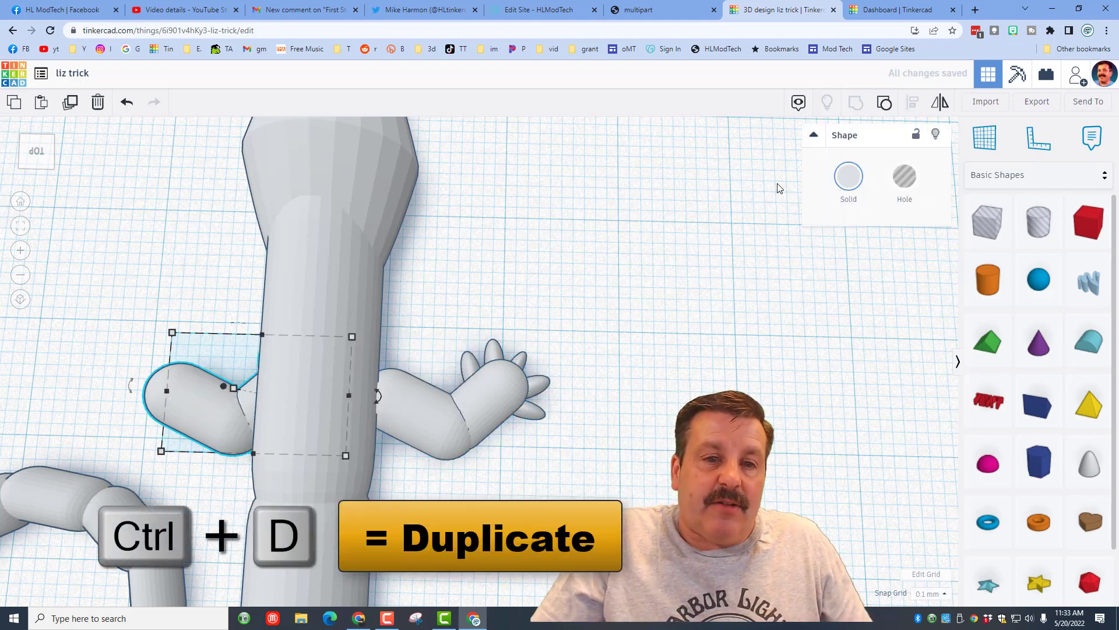
pyautogui.hotkey('shift', 'Left')
pyautogui.hotkey('shift', 'Left')
pyautogui.hotkey('shift', 'Left')
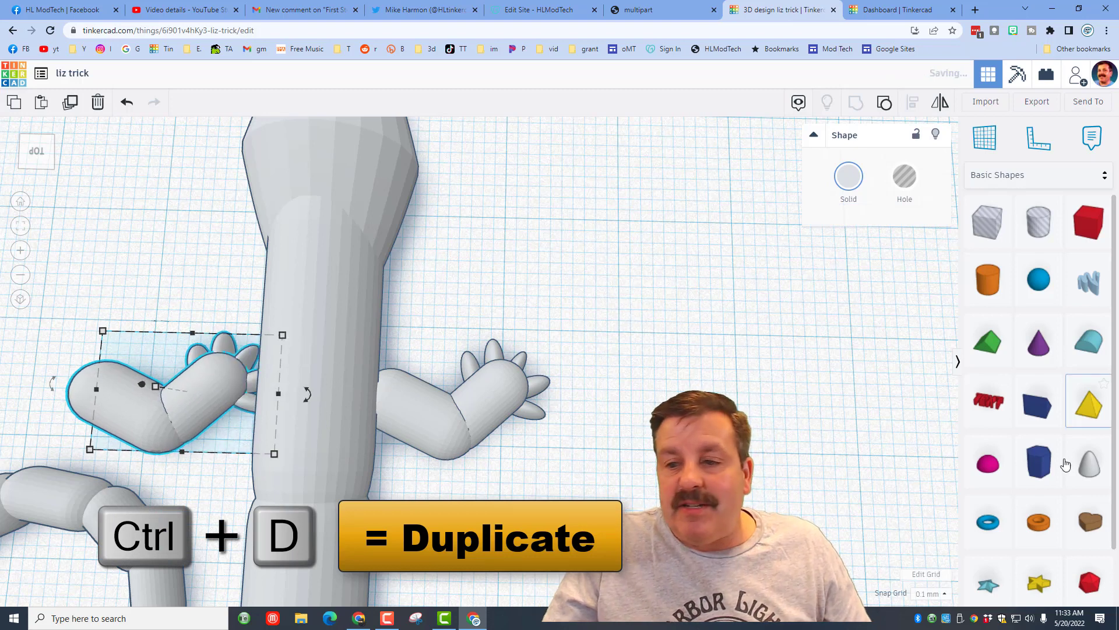
# - Mirror the copied leg across its width and nudge it inward so it joins the body
pyautogui.click(940, 102)
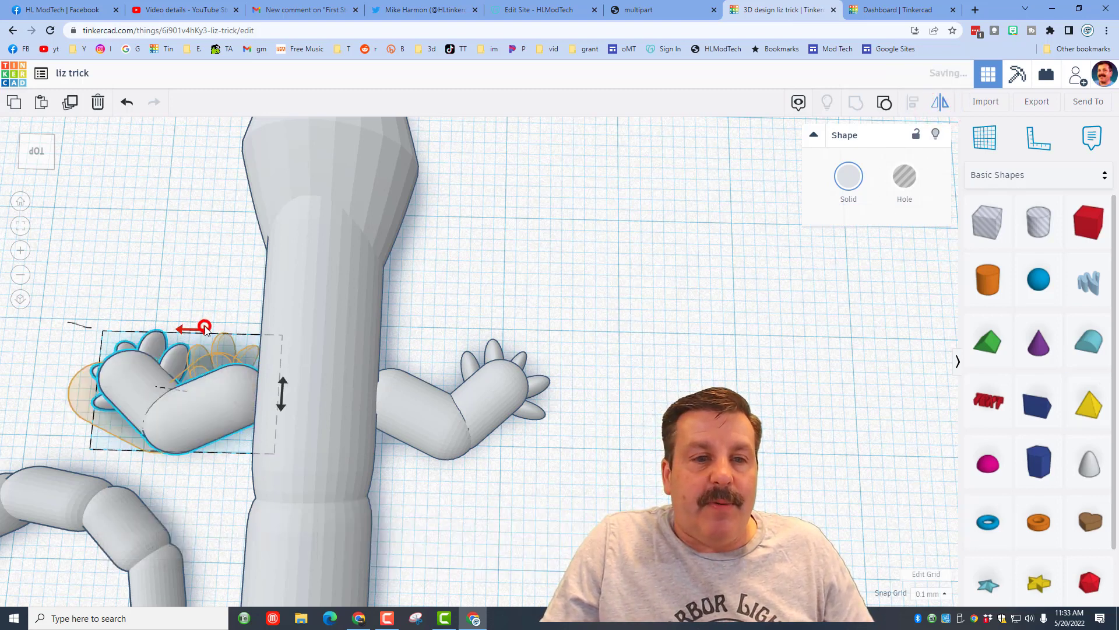
pyautogui.moveTo(204, 328); pyautogui.dragTo(201, 326)
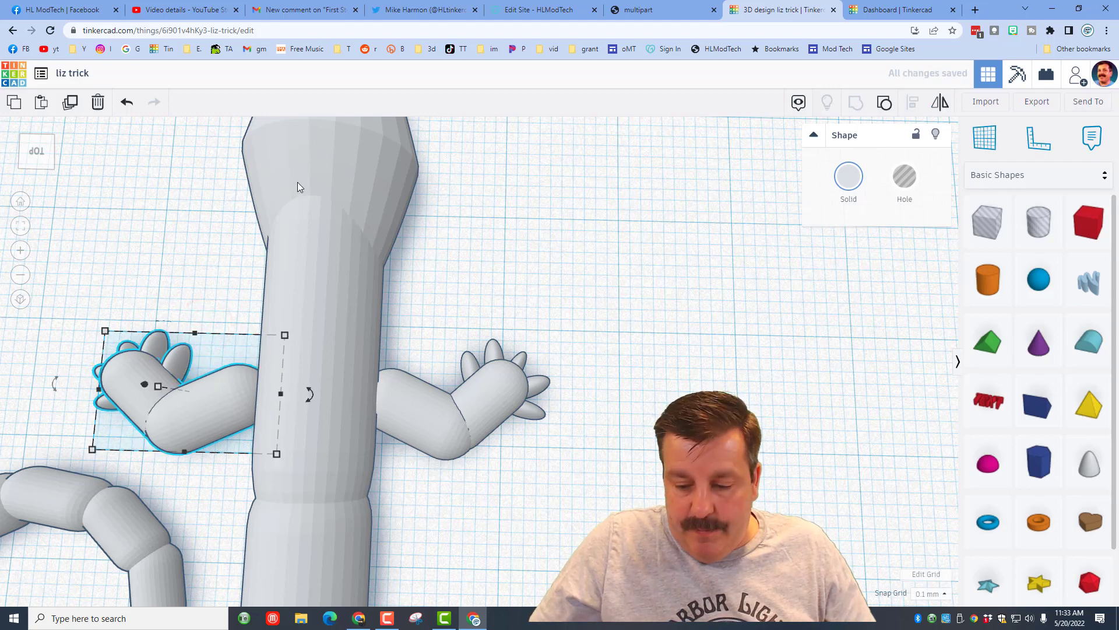
pyautogui.press('Right')
pyautogui.press('Right')
pyautogui.press('Right')
pyautogui.press('Right')
pyautogui.press('Right')
pyautogui.press('Right')
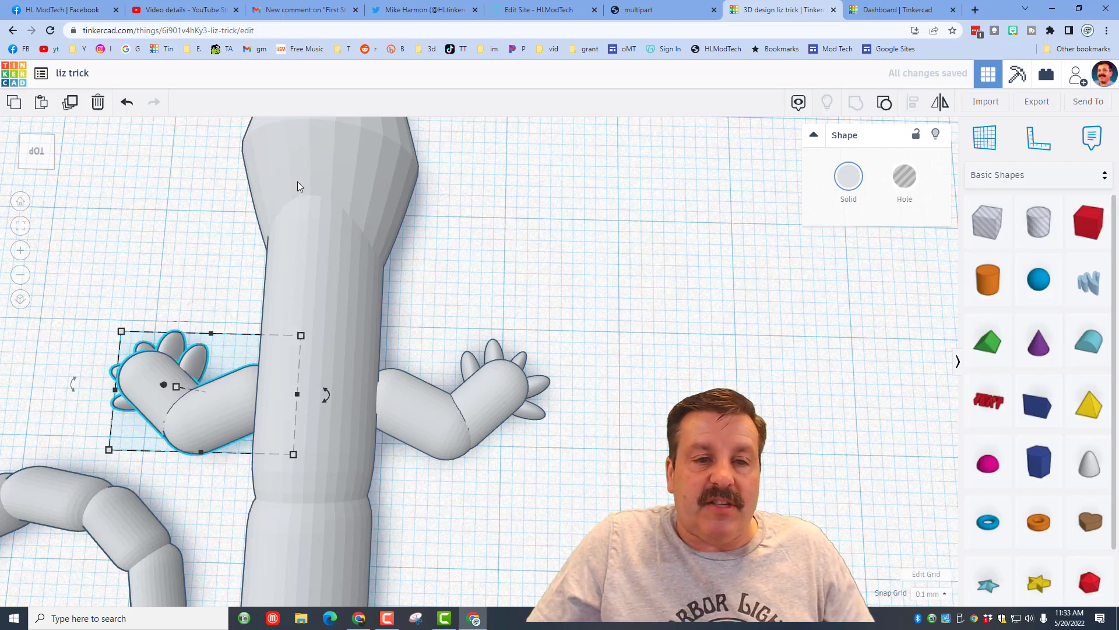
pyautogui.press('Right')
# - Ungroup the mirrored leg so its toes can be edited individually
pyautogui.moveTo(155, 283); pyautogui.dragTo(1, 297, button='right')
pyautogui.moveTo(740, 347); pyautogui.dragTo(420, 274, button='right')
pyautogui.moveTo(629, 323); pyautogui.dragTo(405, 256, button='right')
pyautogui.click(743, 472)
pyautogui.click(746, 415)
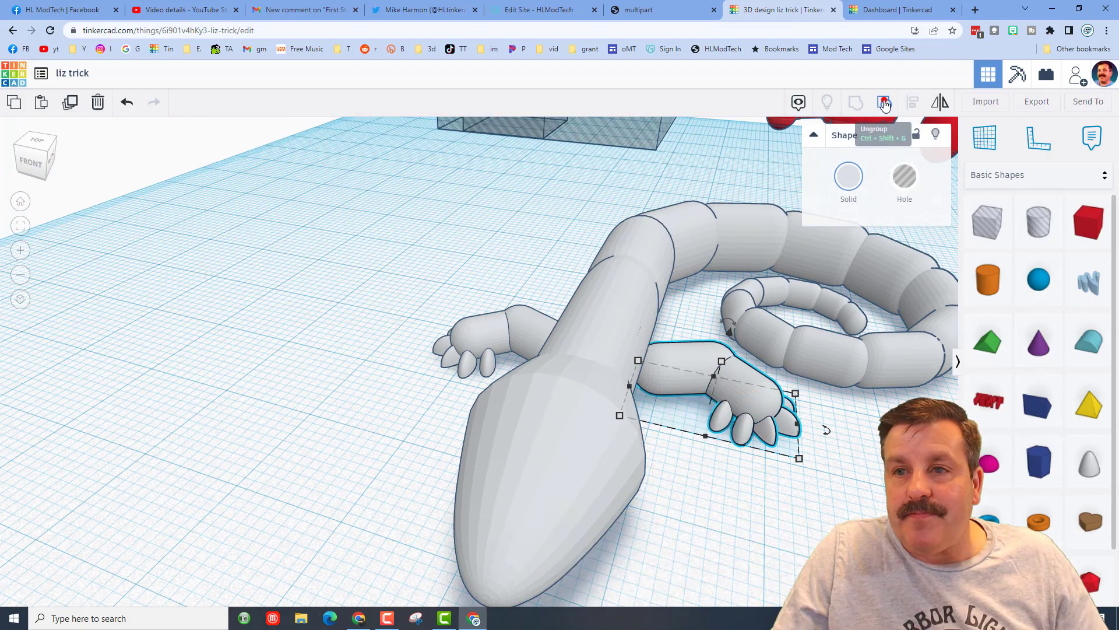
pyautogui.click(881, 106)
# - Narrow the two toes nearest the head on the mirrored foot, the second to about 0.9 mm, and nudge that one into place
pyautogui.click(721, 421)
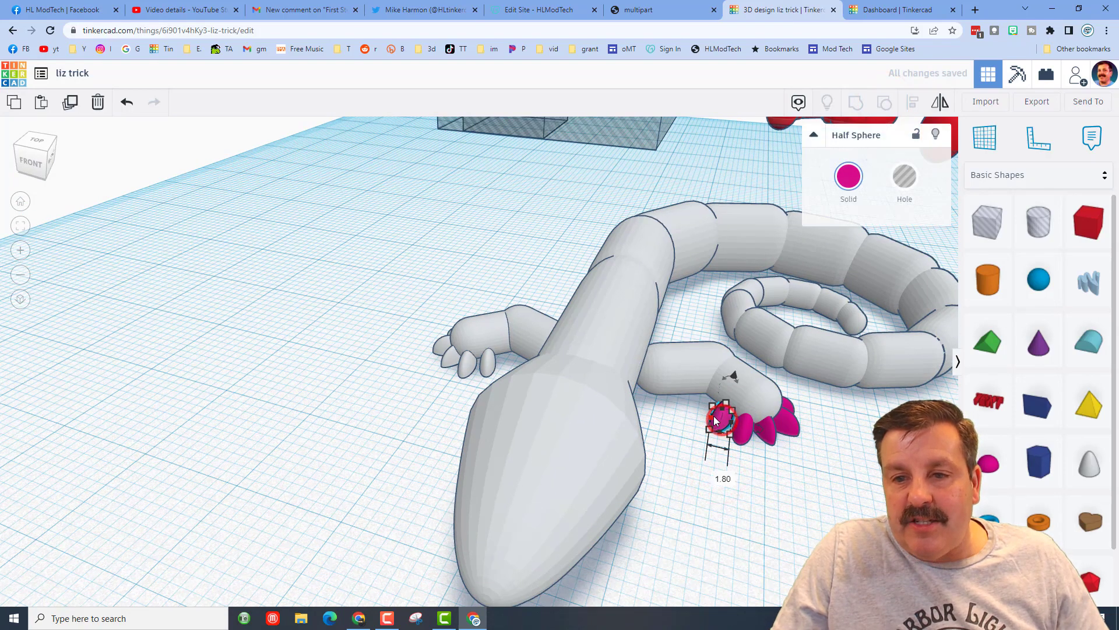
pyautogui.click(742, 435)
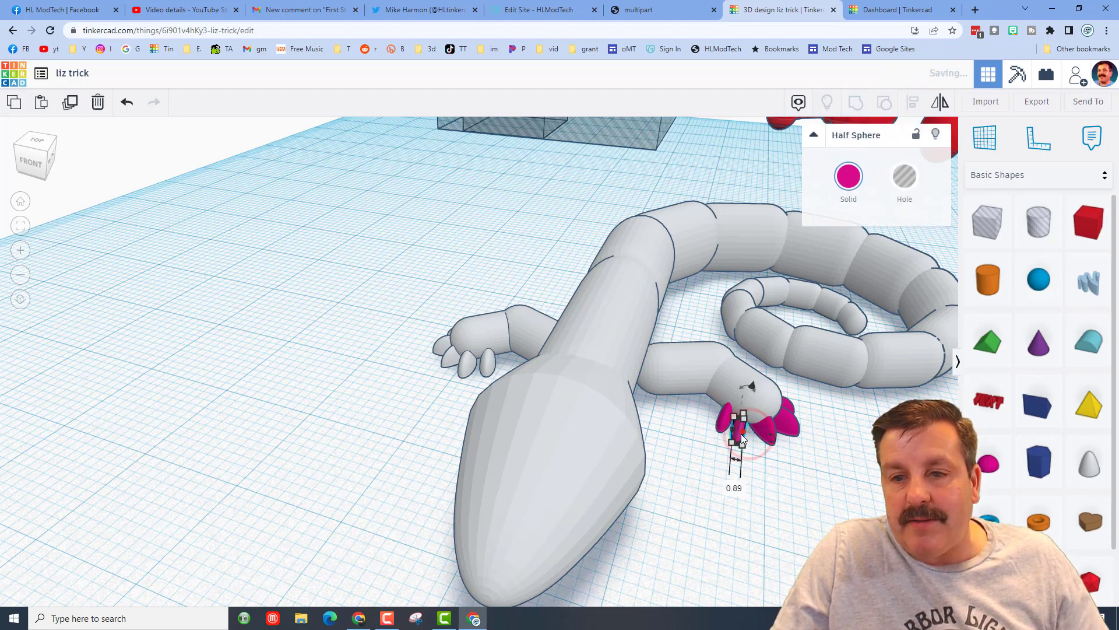
pyautogui.press('Up')
pyautogui.press('Up')
pyautogui.press('Right')
pyautogui.press('Right')
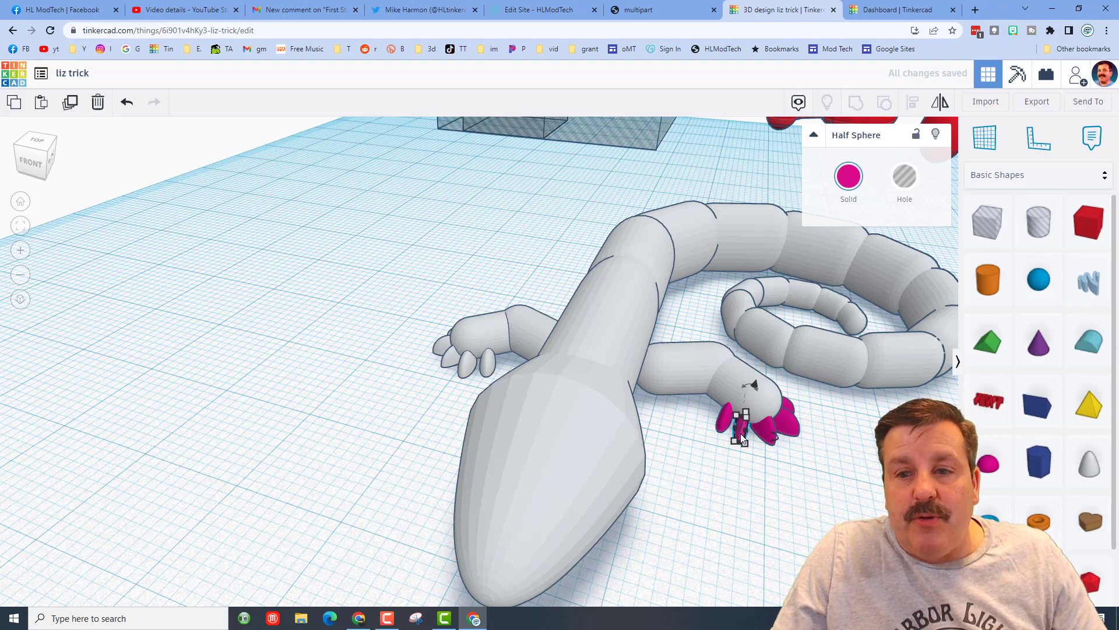
pyautogui.press('Right')
# - Group the mirrored leg's segments and five toes back into a single shape
pyautogui.moveTo(721, 460); pyautogui.dragTo(837, 460, button='right')
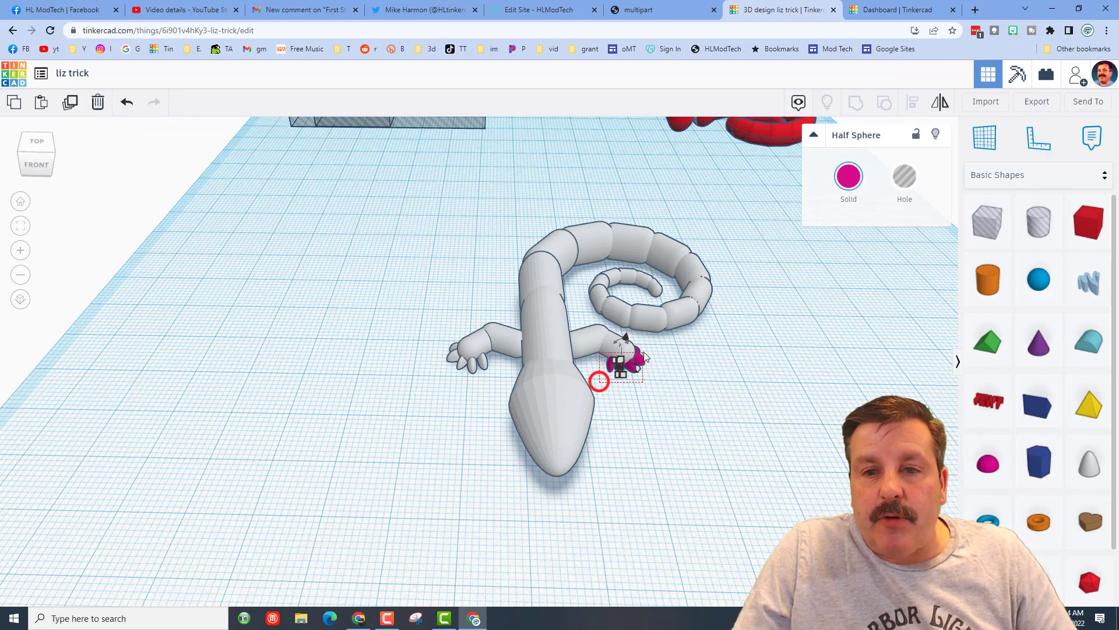
pyautogui.moveTo(646, 352); pyautogui.dragTo(646, 350)
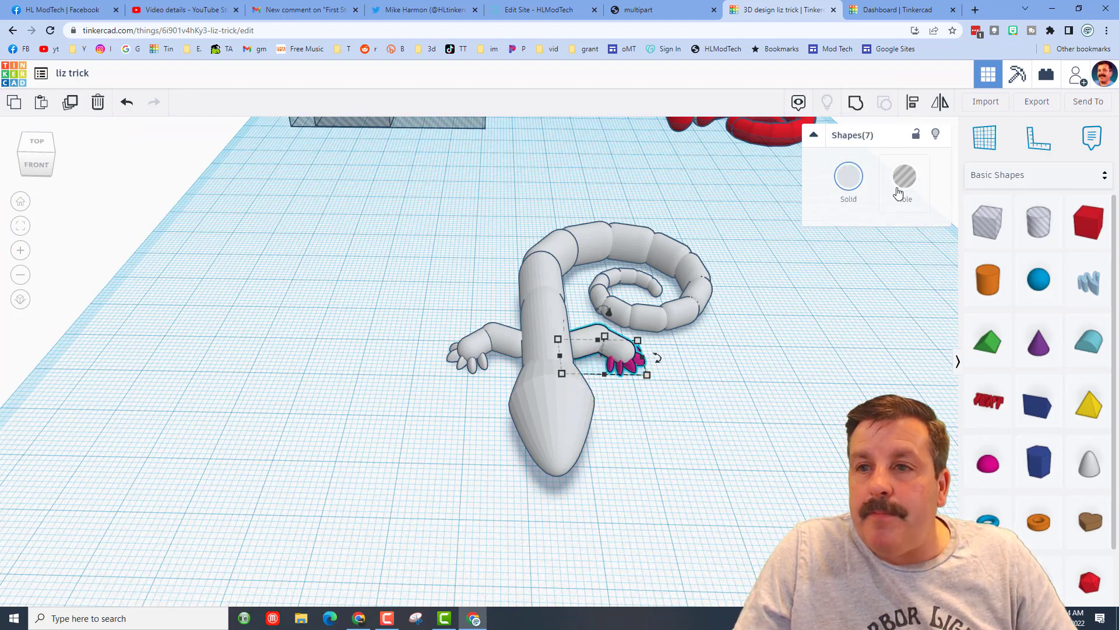
pyautogui.click(856, 102)
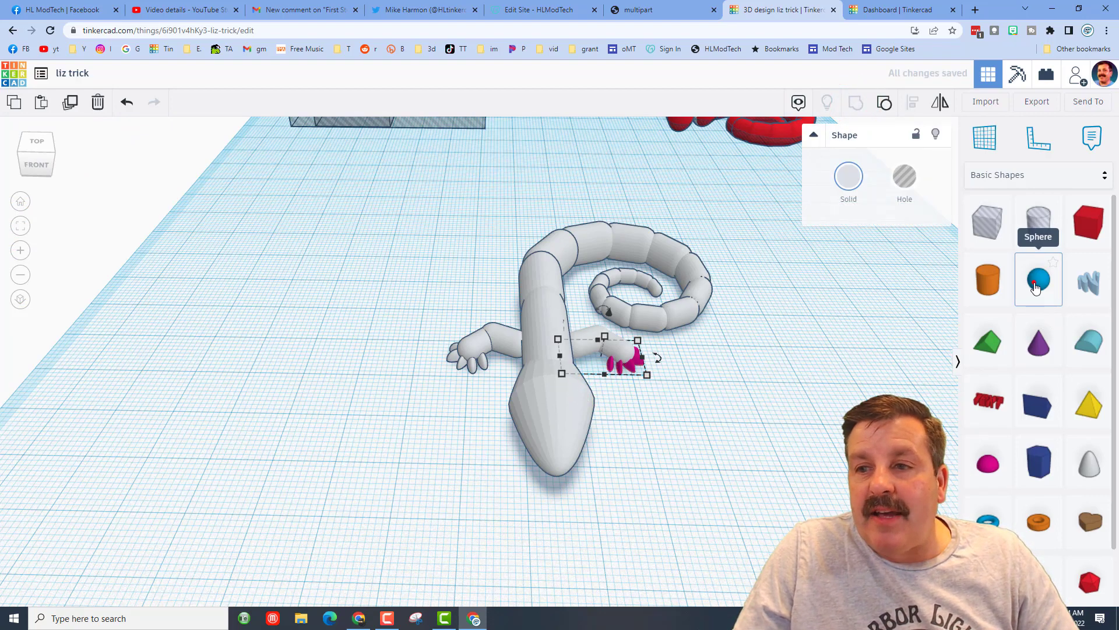
# - Add a 10 mm sphere beside the rear of the lizard's body and narrow it to 4 mm wide
pyautogui.moveTo(1034, 290); pyautogui.dragTo(523, 265)
pyautogui.write('10')
pyautogui.press('Return')
pyautogui.press('Right')
pyautogui.press('Right')
pyautogui.press('Right')
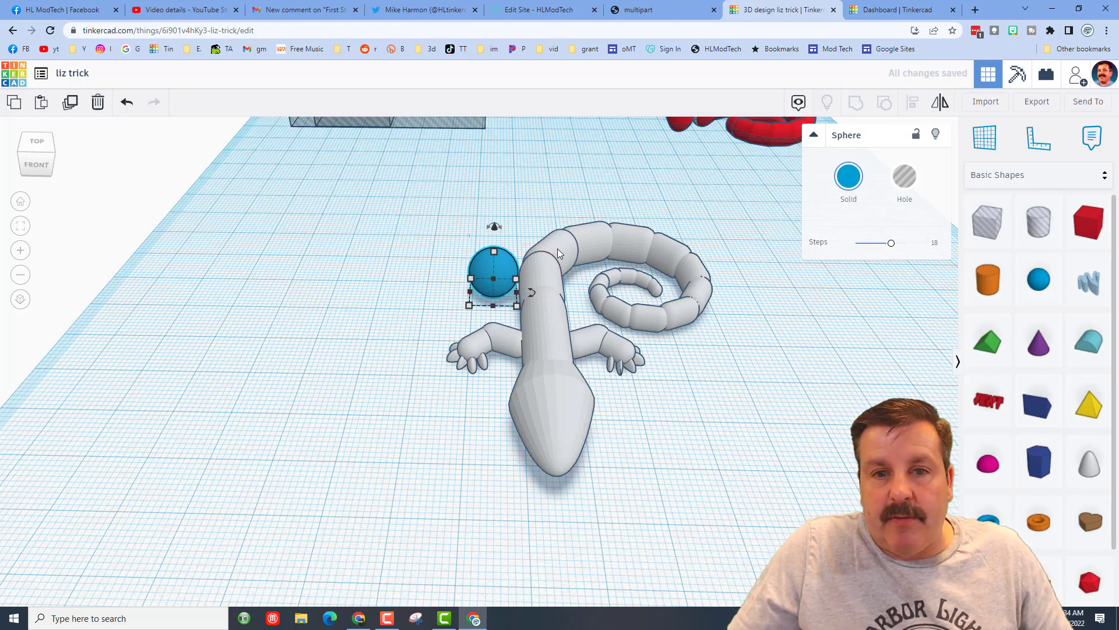
pyautogui.moveTo(474, 292); pyautogui.dragTo(509, 284)
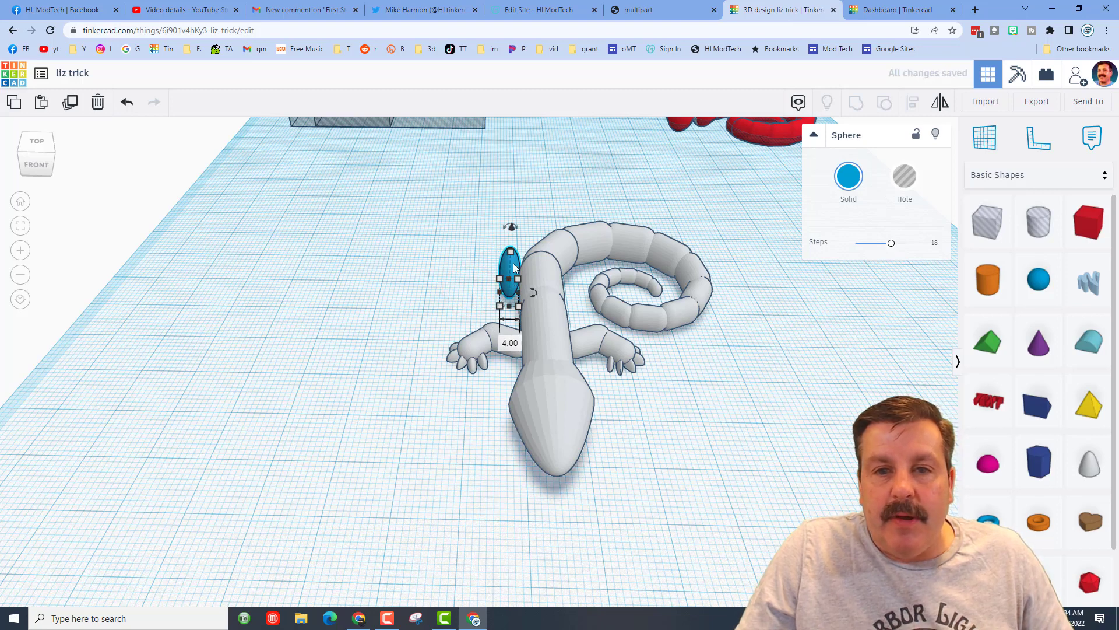
# - Colour the flattened sphere white and seat it on the workplane against the side of the body as a rear thigh
pyautogui.click(859, 179)
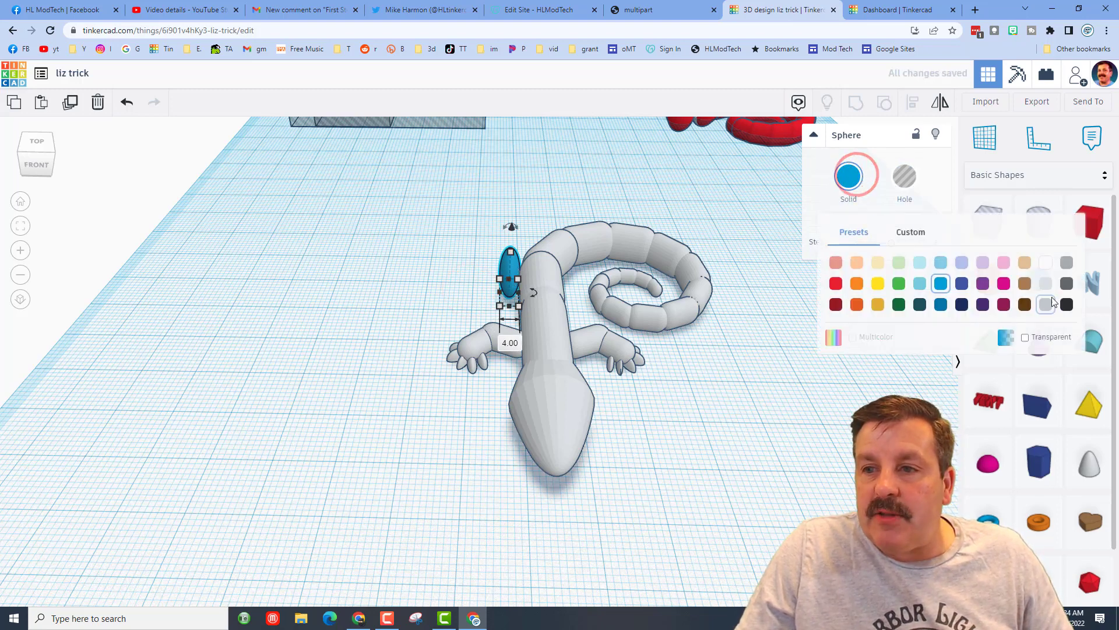
pyautogui.click(1046, 263)
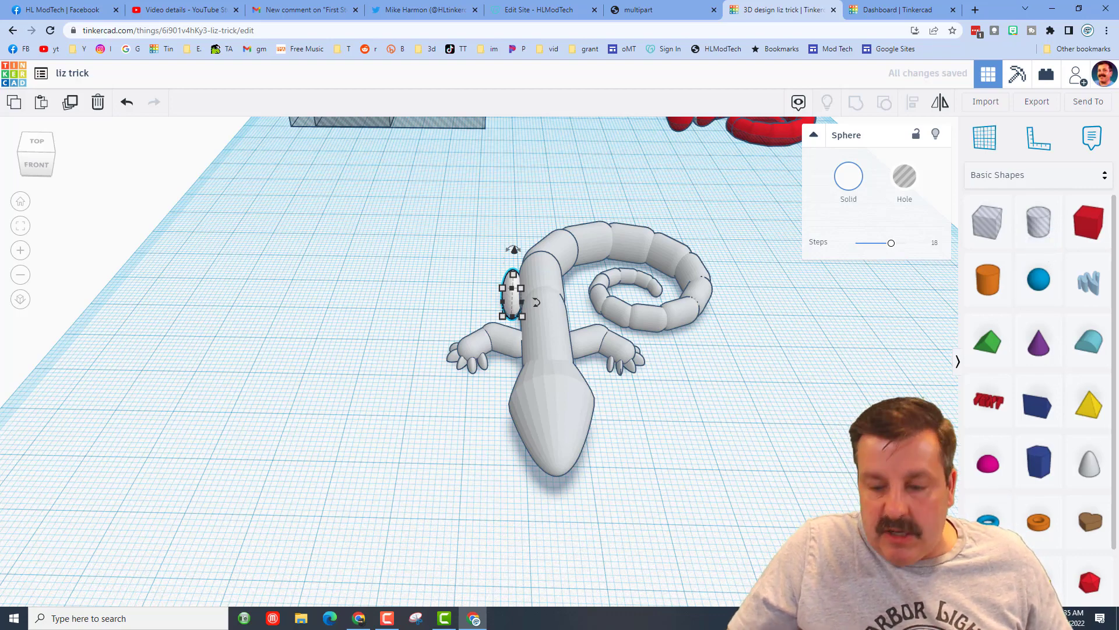
pyautogui.press('Right')
pyautogui.press('Down')
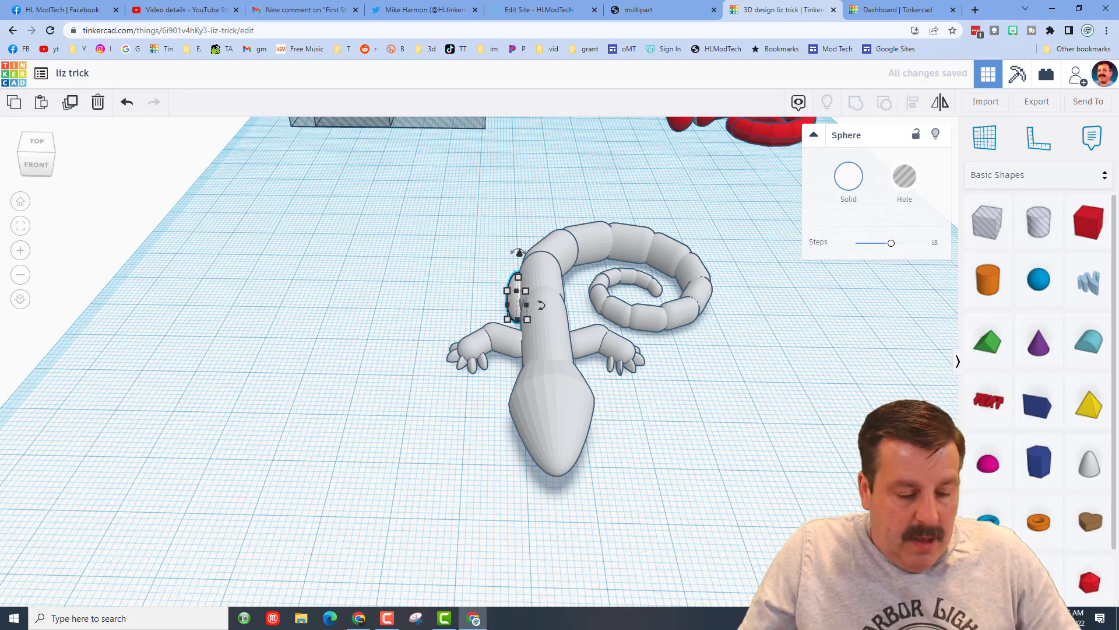
pyautogui.press('f')
pyautogui.moveTo(150, 490); pyautogui.dragTo(456, 503, button='right')
pyautogui.press('d')
# - Ungroup the front leg on the thigh's side and duplicate its lower segment together with its five toes
pyautogui.scroll(-3, 459, 564)
pyautogui.moveTo(467, 460); pyautogui.dragTo(529, 470, button='right')
pyautogui.moveTo(569, 517); pyautogui.dragTo(547, 566)
pyautogui.moveTo(474, 444)
pyautogui.mouseDown(button='right')
pyautogui.moveTo(620, 452)
pyautogui.moveTo(595, 494)
pyautogui.moveTo(685, 564)
pyautogui.moveTo(583, 513)
pyautogui.mouseUp(button='right')
pyautogui.click(580, 512)
pyautogui.click(879, 104)
pyautogui.click(408, 550)
pyautogui.moveTo(657, 569); pyautogui.dragTo(667, 572)
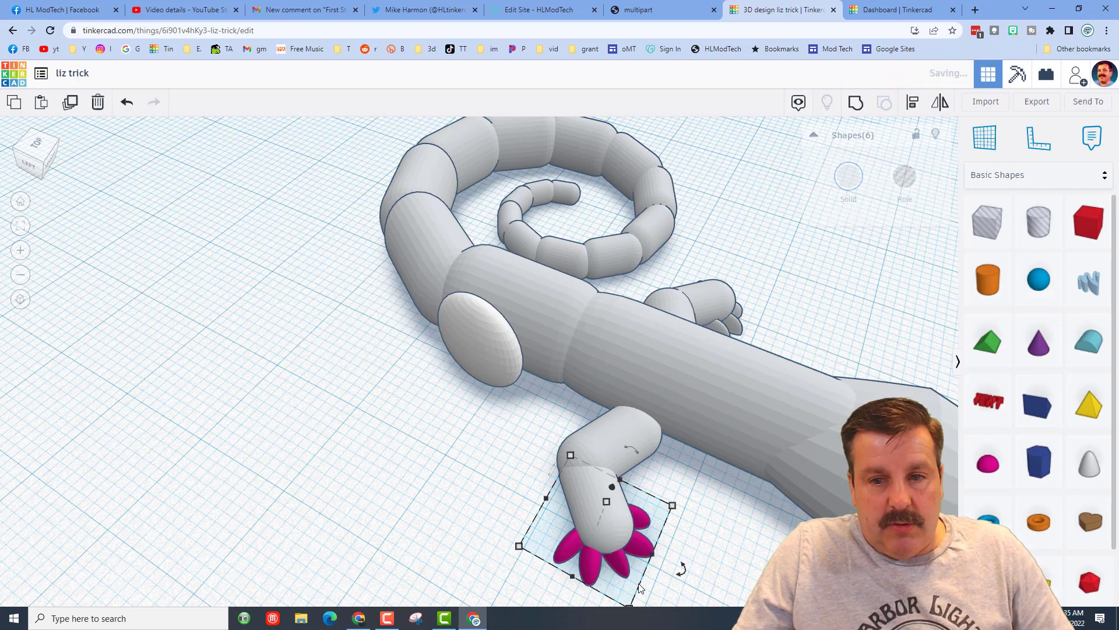
pyautogui.hotkey('ctrl', 'c')
pyautogui.hotkey('ctrl', 'v')
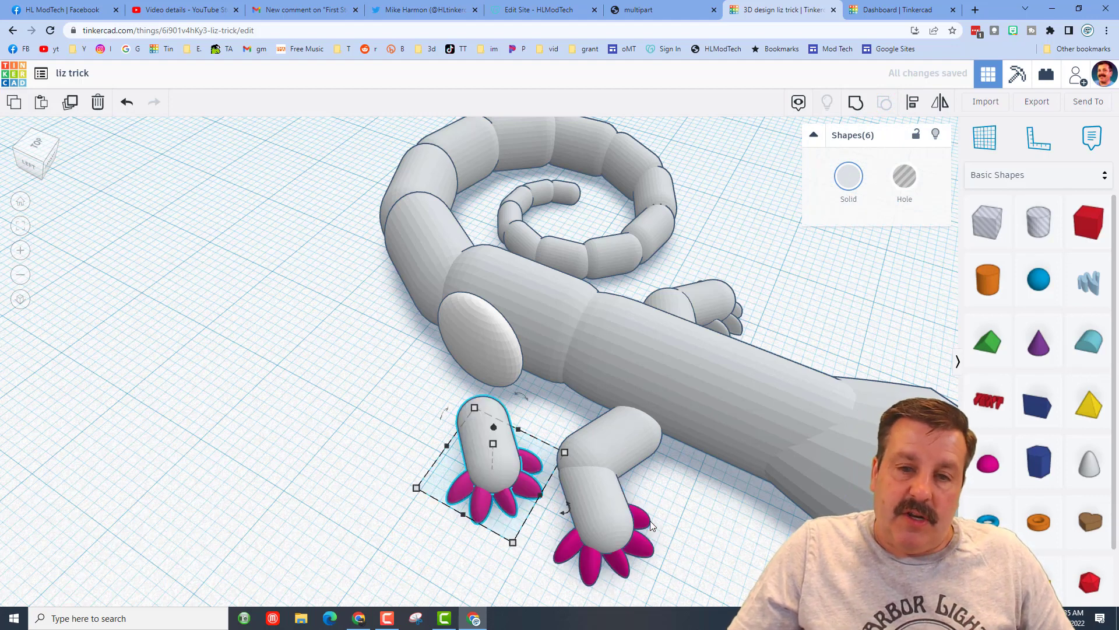
# - Rotate the copied lower leg by -44° and move it against the white rear thigh
pyautogui.moveTo(565, 511); pyautogui.dragTo(643, 439)
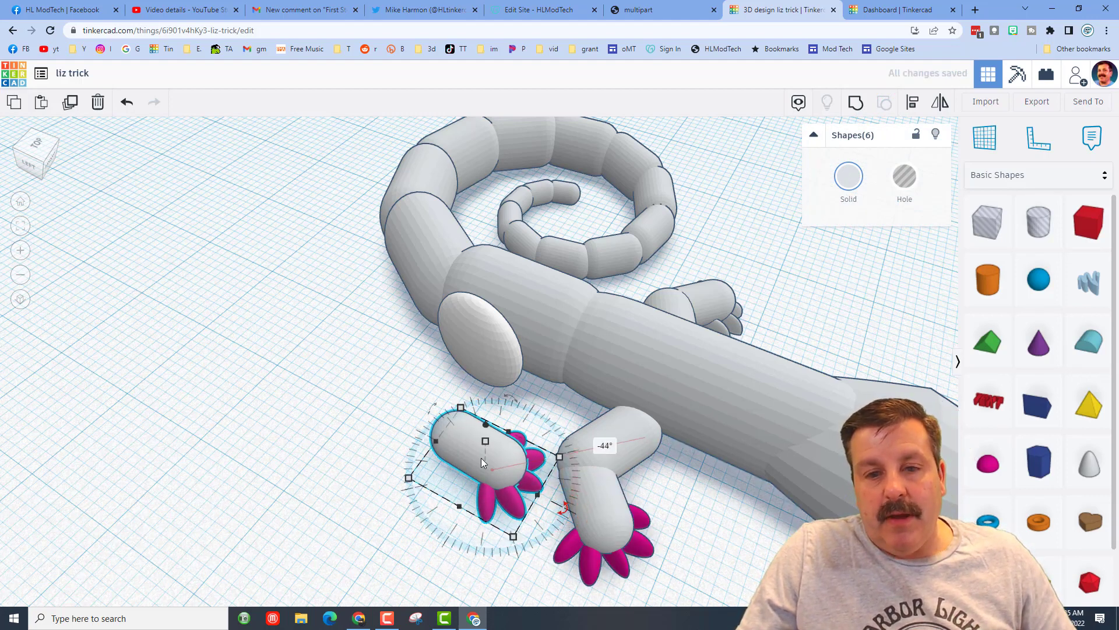
pyautogui.moveTo(482, 458); pyautogui.dragTo(525, 407)
pyautogui.moveTo(484, 438); pyautogui.dragTo(334, 435, button='right')
pyautogui.click(261, 389)
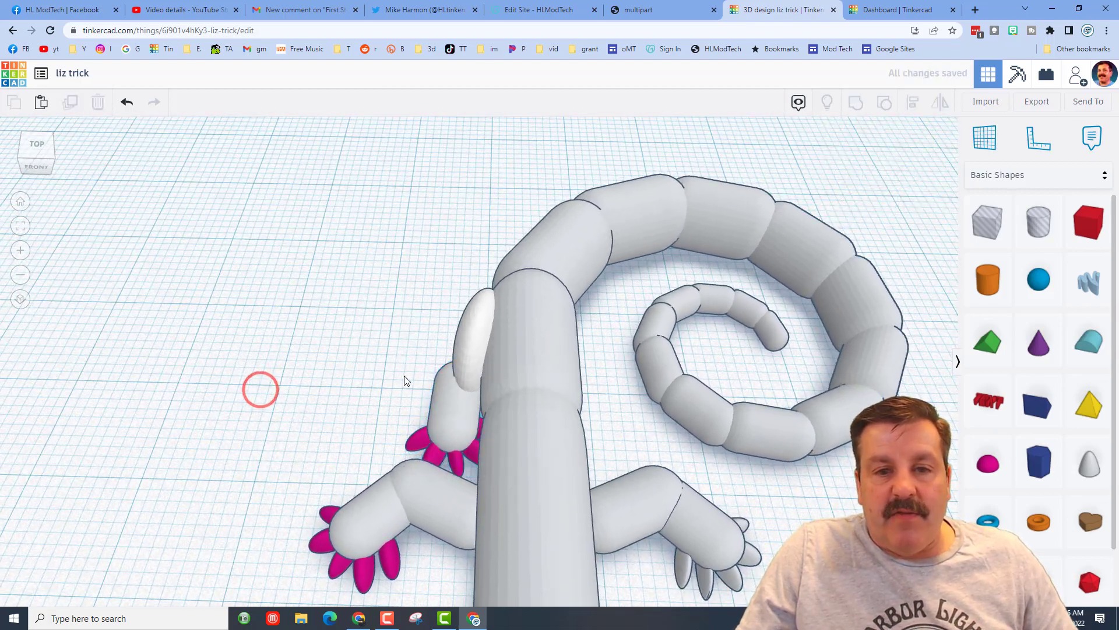
# - Select the copied lower leg with its toes and make it narrower
pyautogui.scroll(3, 400, 401)
pyautogui.moveTo(390, 437); pyautogui.dragTo(474, 483)
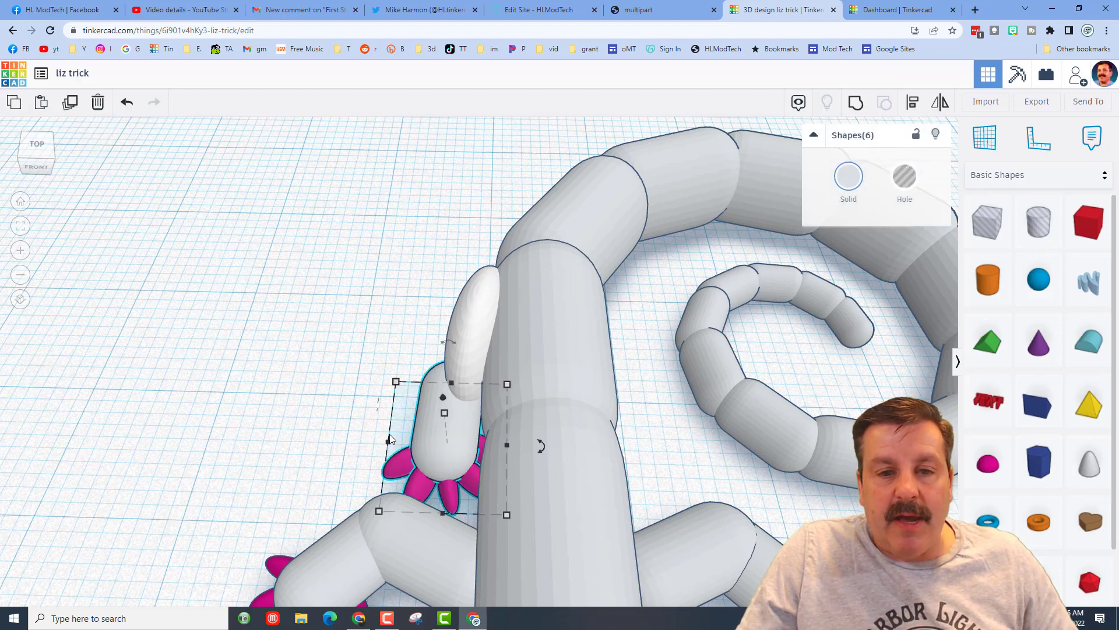
pyautogui.moveTo(390, 441); pyautogui.dragTo(410, 449)
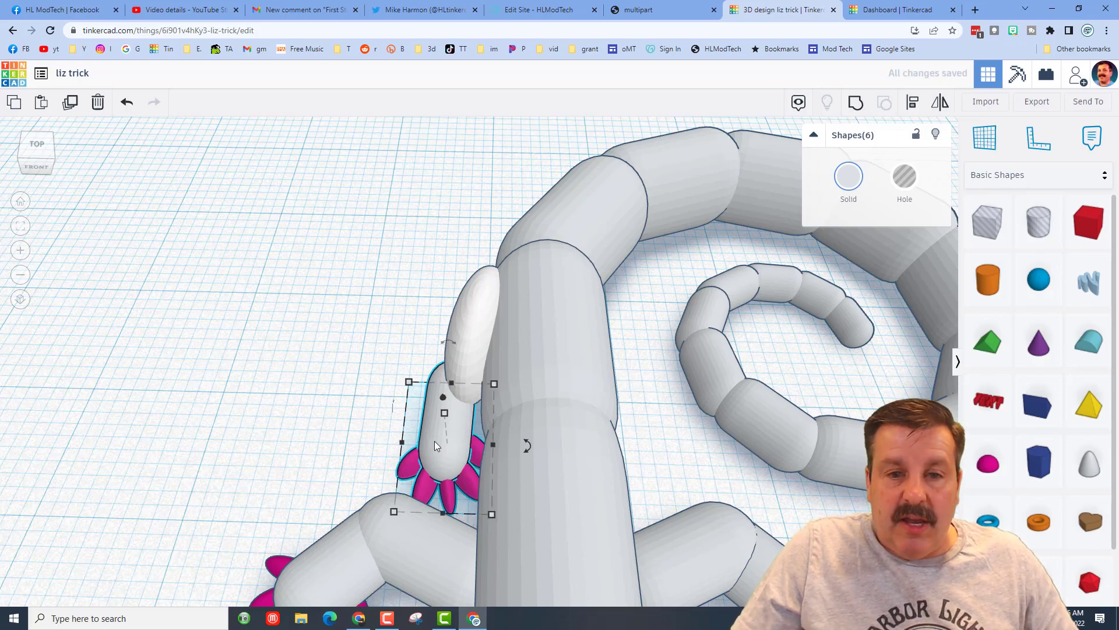
# - Reduce the height of the rear lower leg's capsule to 3 mm
pyautogui.moveTo(258, 409); pyautogui.dragTo(480, 407, button='right')
pyautogui.click(545, 412)
pyautogui.moveTo(543, 392); pyautogui.dragTo(543, 399)
pyautogui.click(457, 445)
pyautogui.click(527, 402)
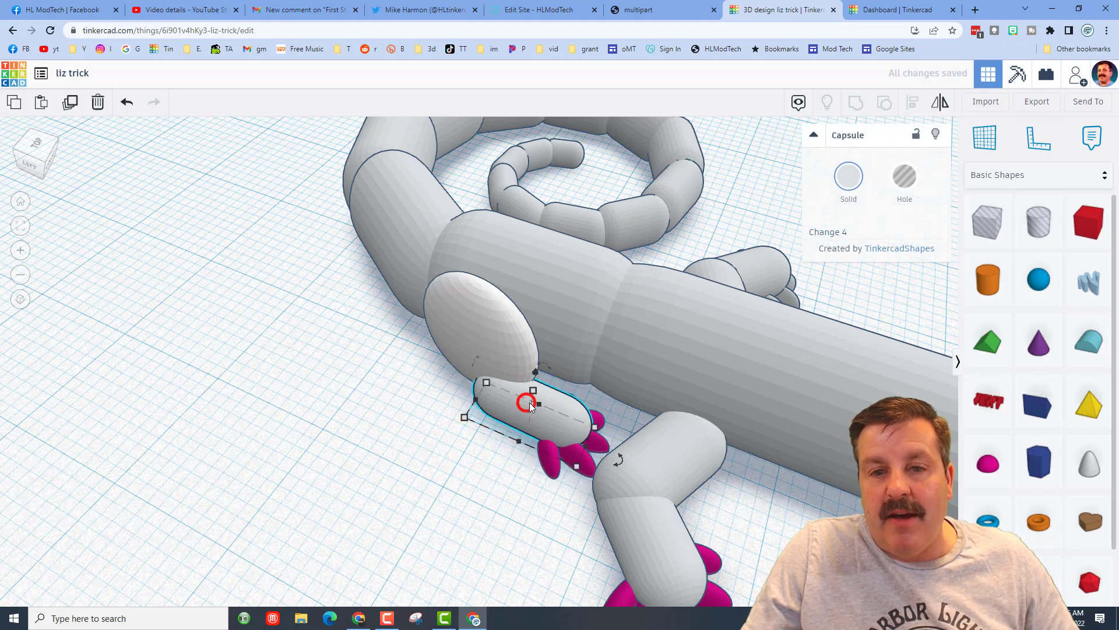
pyautogui.moveTo(535, 399); pyautogui.dragTo(533, 408)
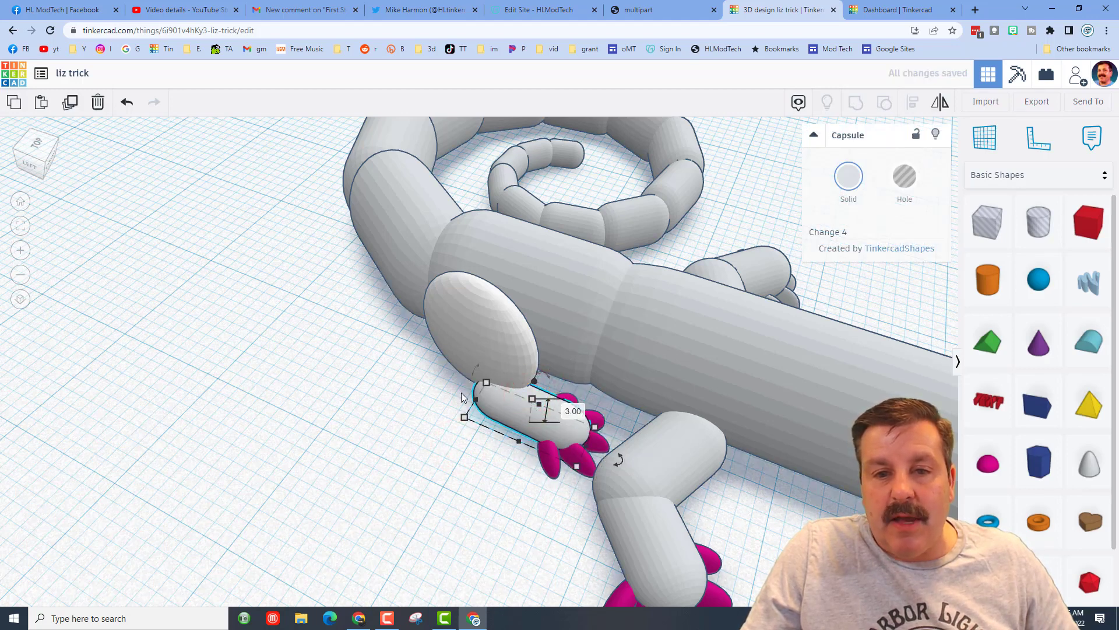
# - Duplicate the rear thigh, lower leg and toes together and shift the copy to the opposite side of the body
pyautogui.moveTo(466, 408); pyautogui.dragTo(374, 366, button='right')
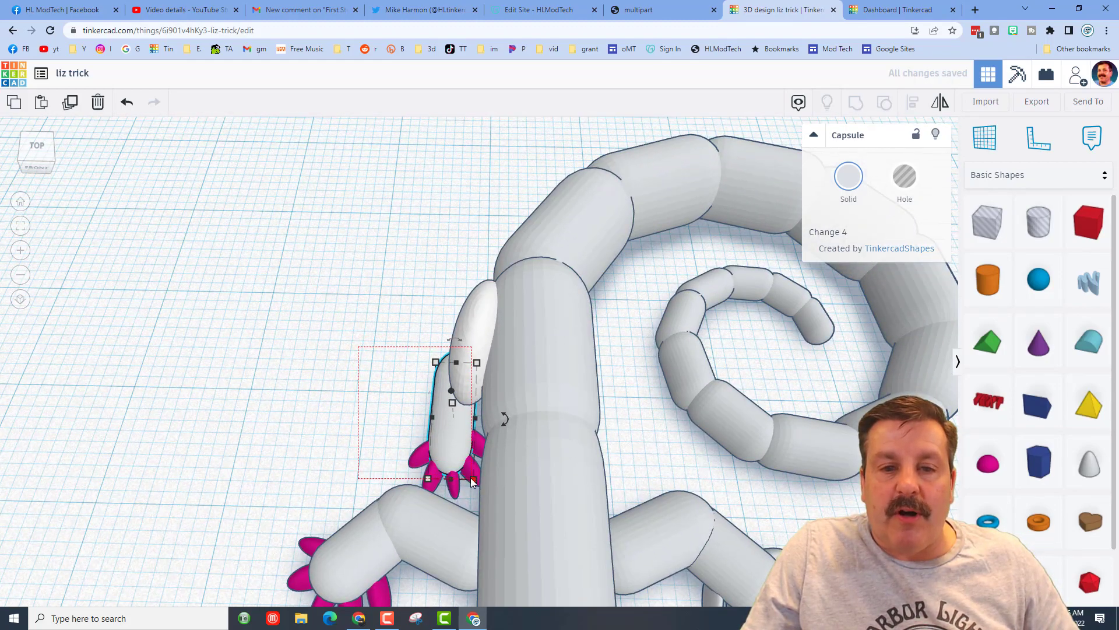
pyautogui.moveTo(471, 478); pyautogui.dragTo(471, 478)
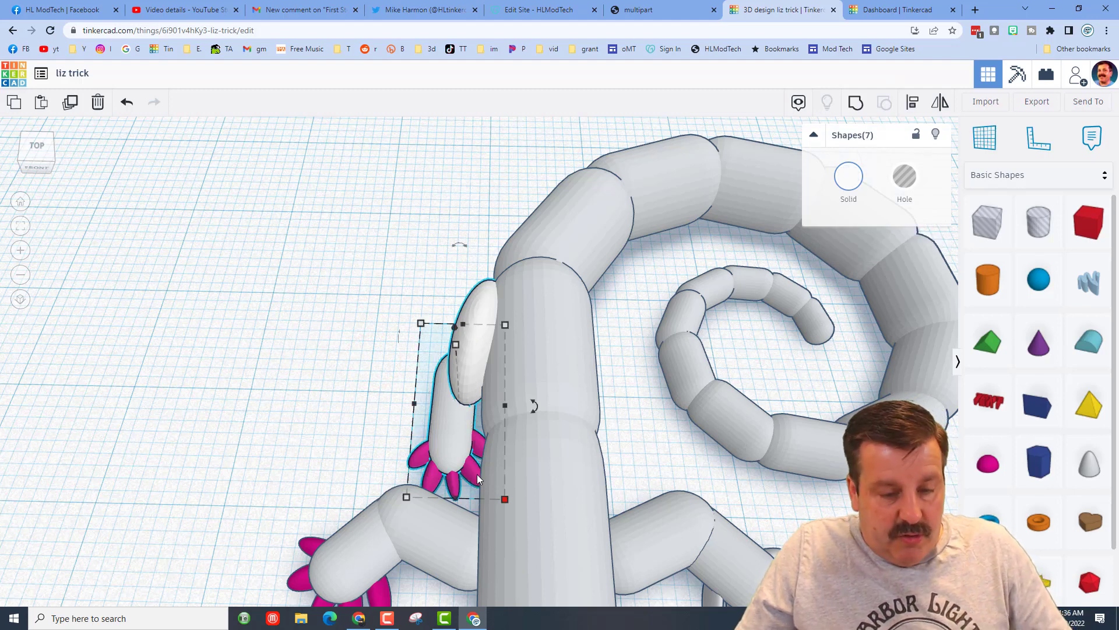
pyautogui.hotkey('ctrl', 'd')
pyautogui.hotkey('shift', 'Right')
pyautogui.hotkey('shift', 'Right')
pyautogui.hotkey('shift', 'Right')
pyautogui.hotkey('shift', 'Left')
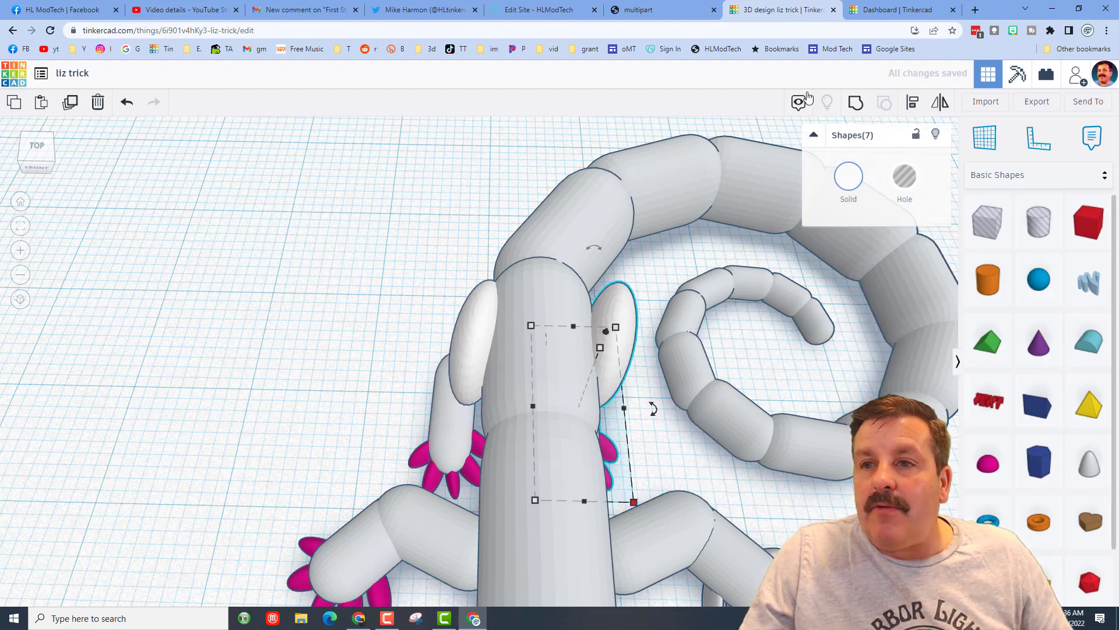
# - Mirror the copied rear leg across its width
pyautogui.click(936, 111)
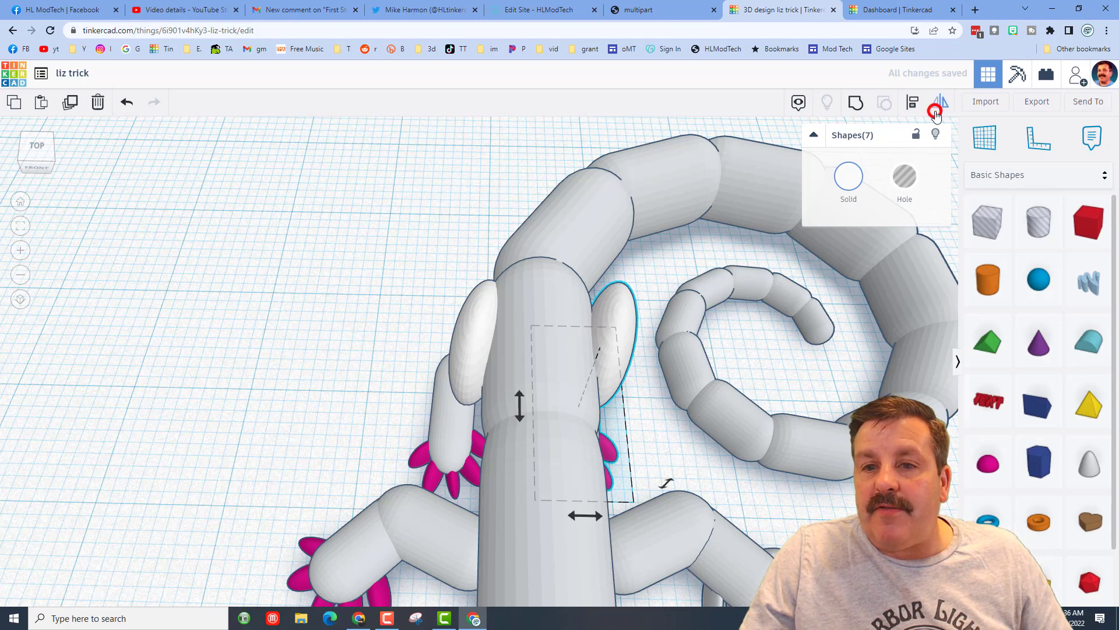
pyautogui.click(586, 516)
pyautogui.click(634, 441)
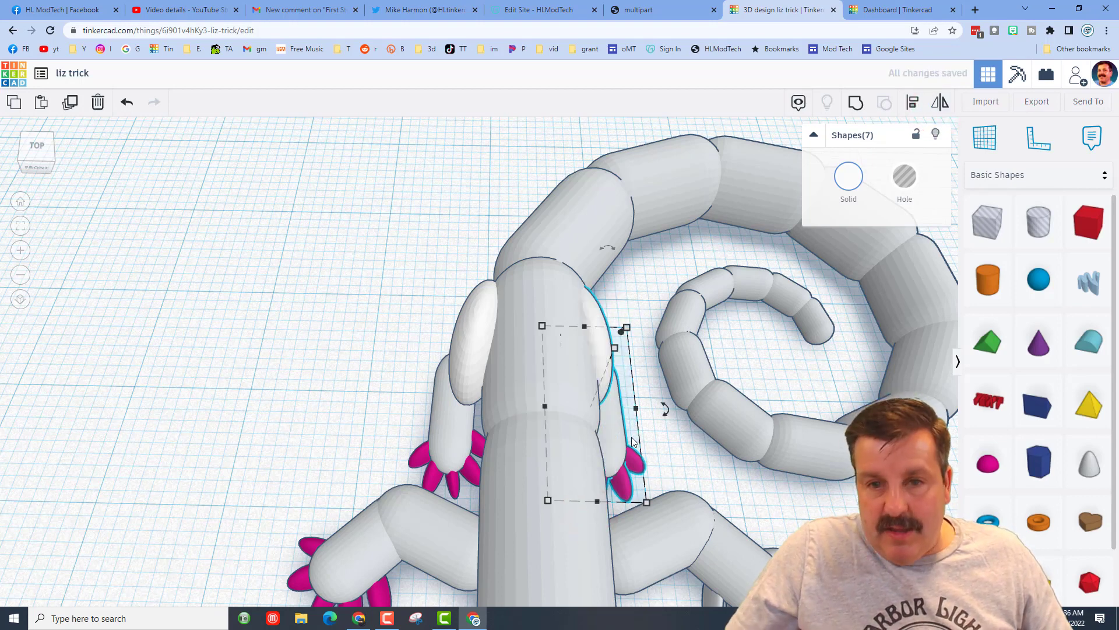
# - Place a new sphere on the empty workplane beside the lizard and scale it uniformly to 4 mm
pyautogui.scroll(-3, 464, 367)
pyautogui.scroll(-5, 464, 366)
pyautogui.moveTo(743, 577); pyautogui.dragTo(476, 439, button='right')
pyautogui.click(1037, 281)
pyautogui.click(616, 498)
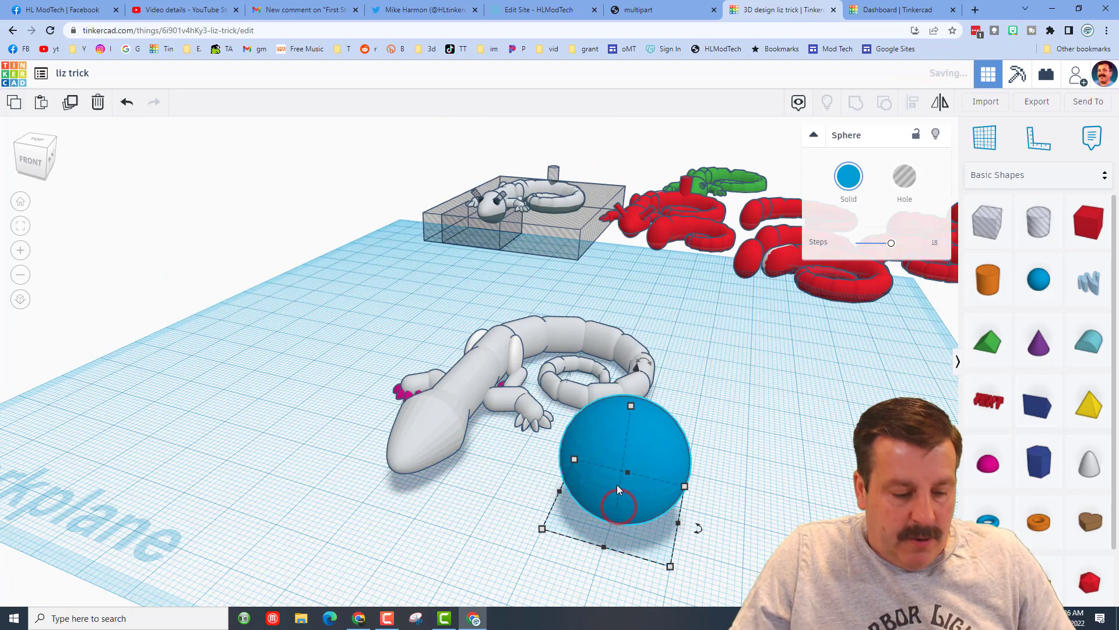
pyautogui.keyDown('shift'); pyautogui.moveTo(630, 408); pyautogui.dragTo(638, 470); pyautogui.keyUp('shift')
pyautogui.click(688, 489)
pyautogui.write('54')
pyautogui.press('Return')
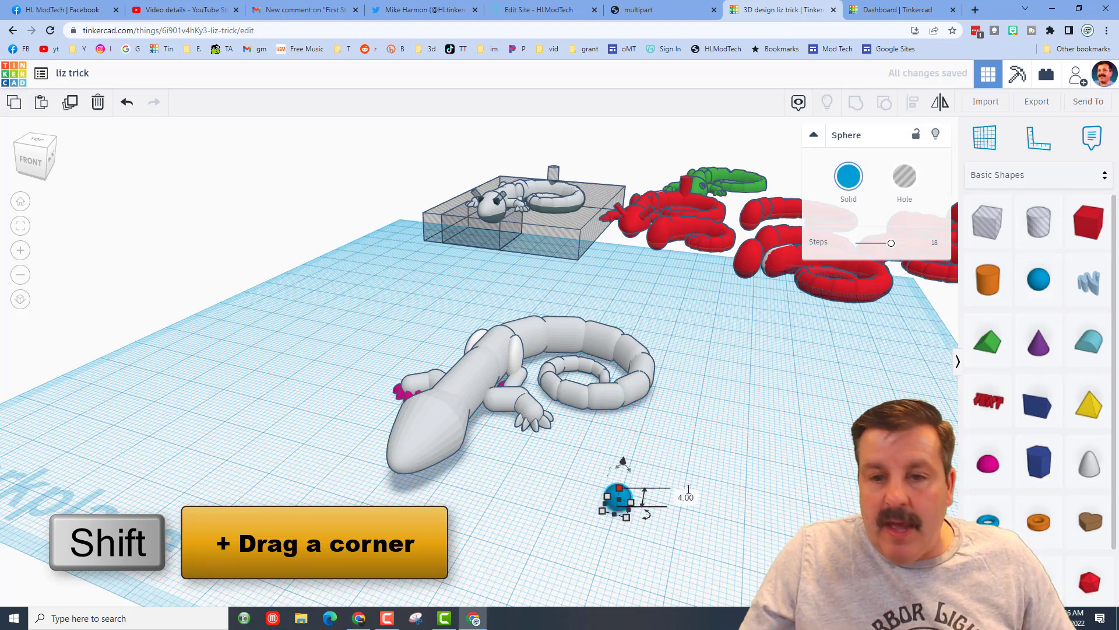
# - Place a cylinder hole next to the small sphere and scale it uniformly to 1.96 mm
pyautogui.click(1026, 235)
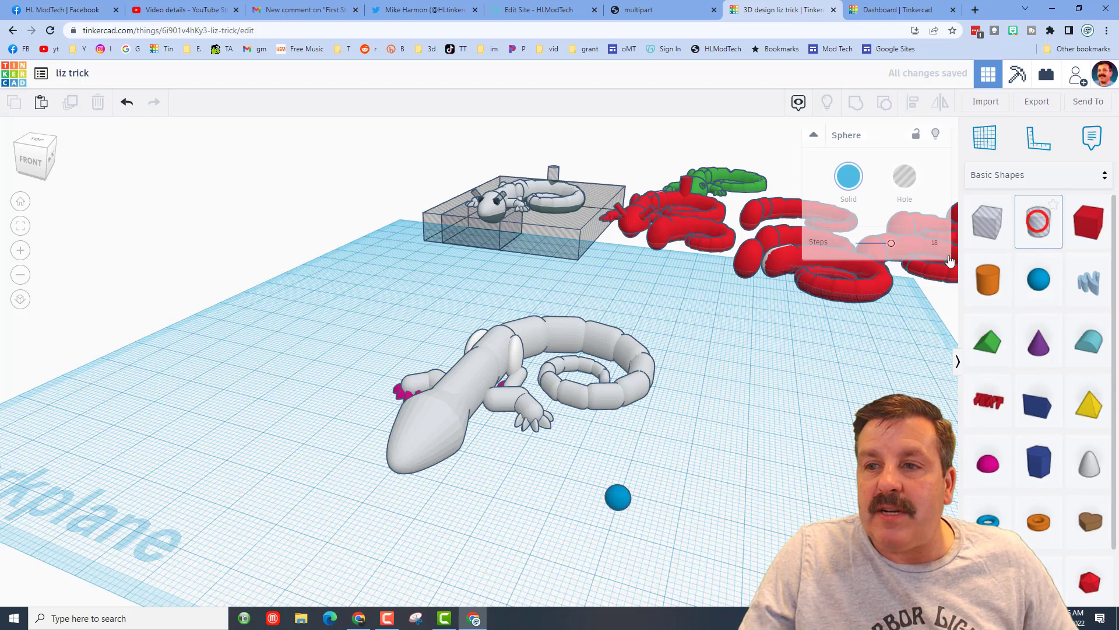
pyautogui.click(669, 484)
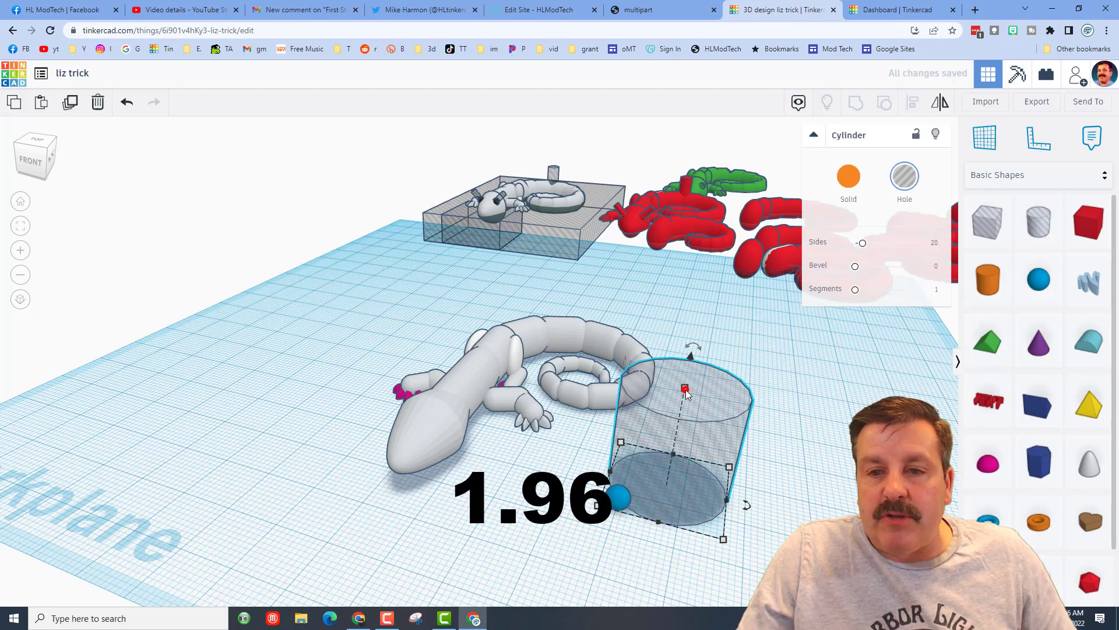
pyautogui.keyDown('shift'); pyautogui.moveTo(685, 389); pyautogui.dragTo(676, 441); pyautogui.keyUp('shift')
pyautogui.click(737, 463)
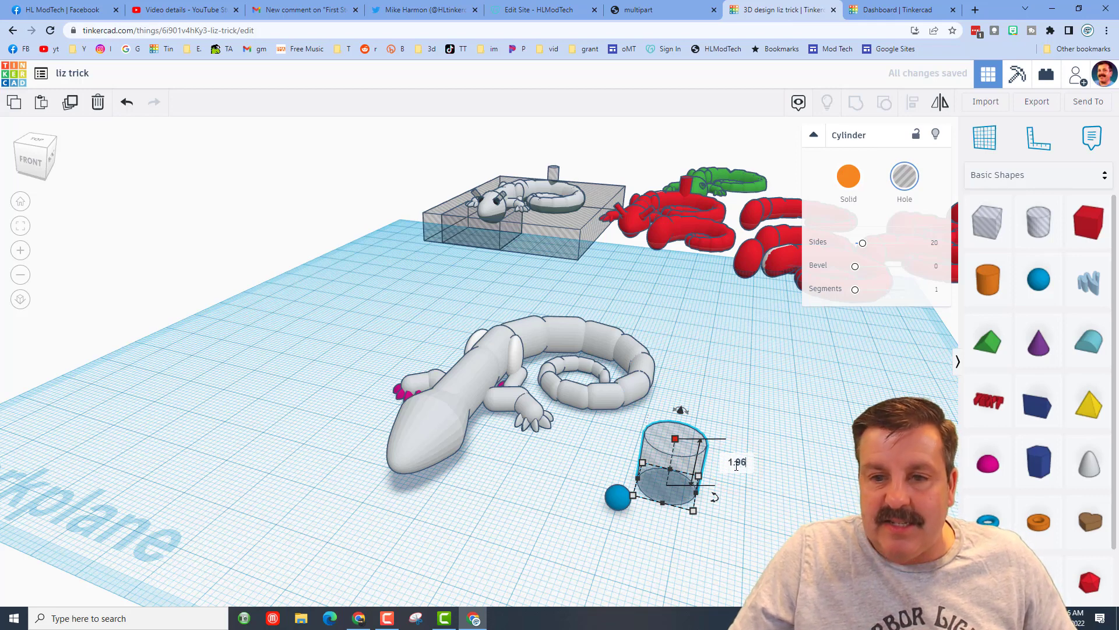
pyautogui.press('Return')
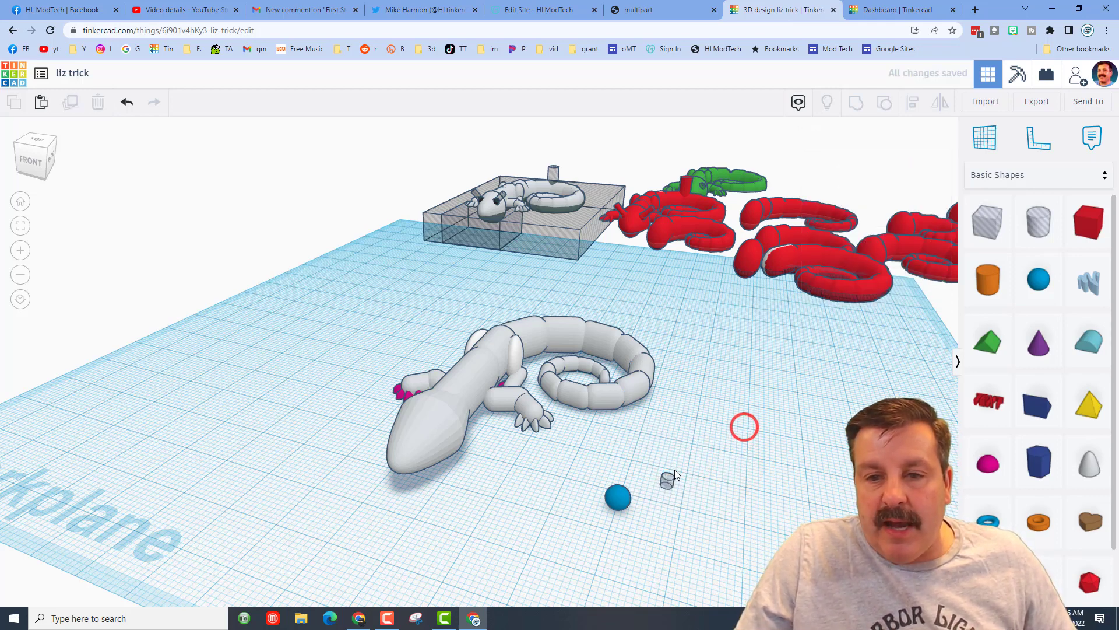
# - Set the cylinder hole's height to 7 mm
pyautogui.click(669, 480)
pyautogui.moveTo(671, 482); pyautogui.dragTo(710, 488)
pyautogui.click(729, 468)
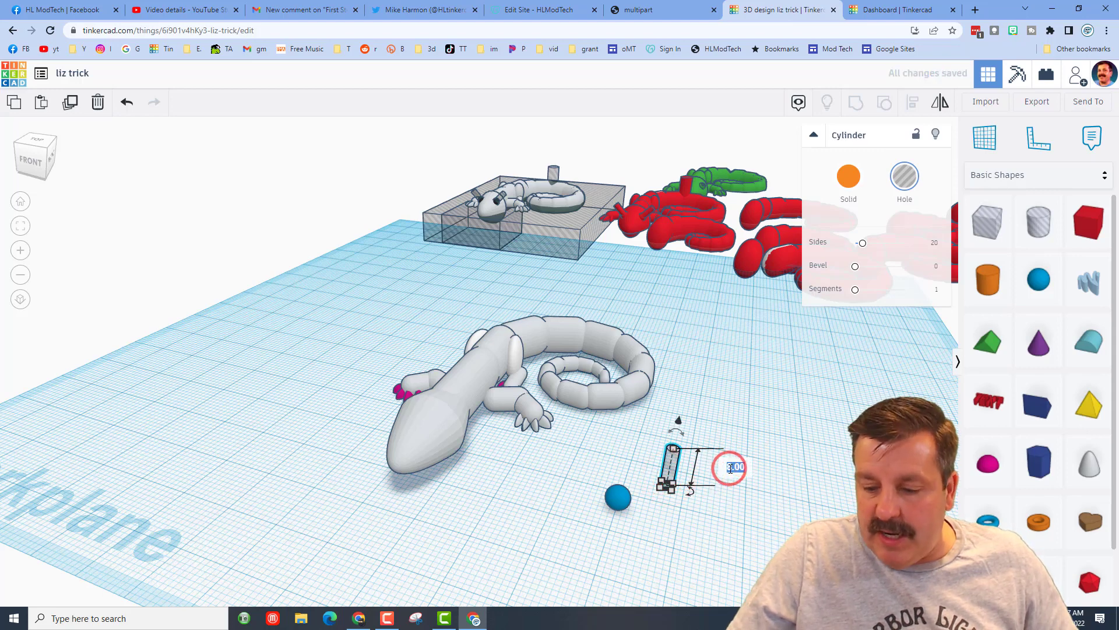
pyautogui.press('Return')
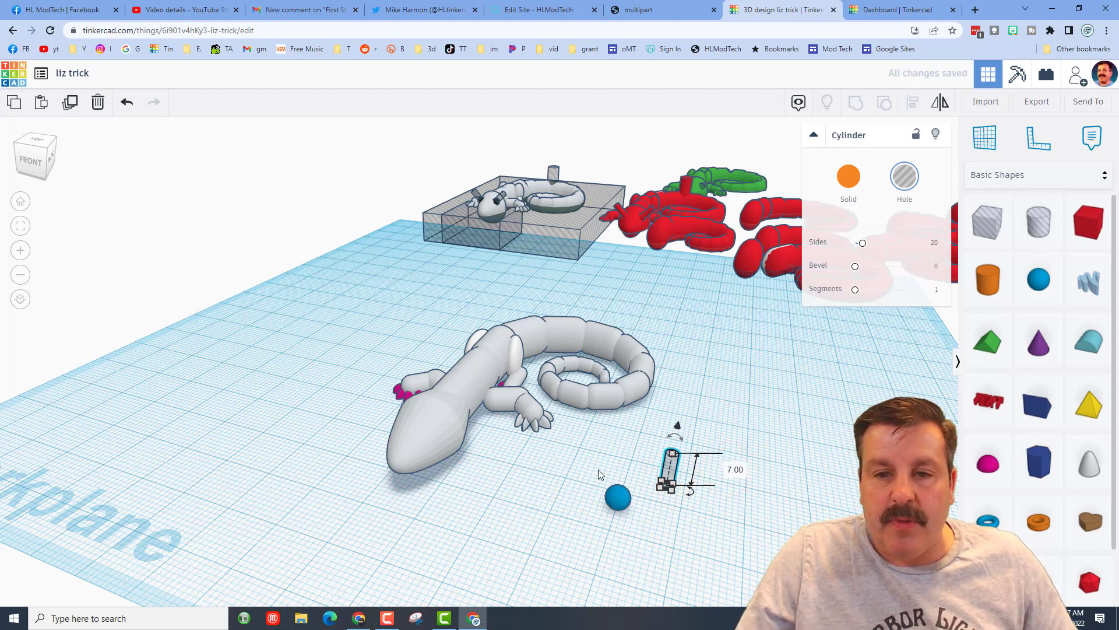
# - Centre the sphere and the cylinder hole on each other in both horizontal directions and reselect the pair
pyautogui.moveTo(601, 474); pyautogui.dragTo(722, 507)
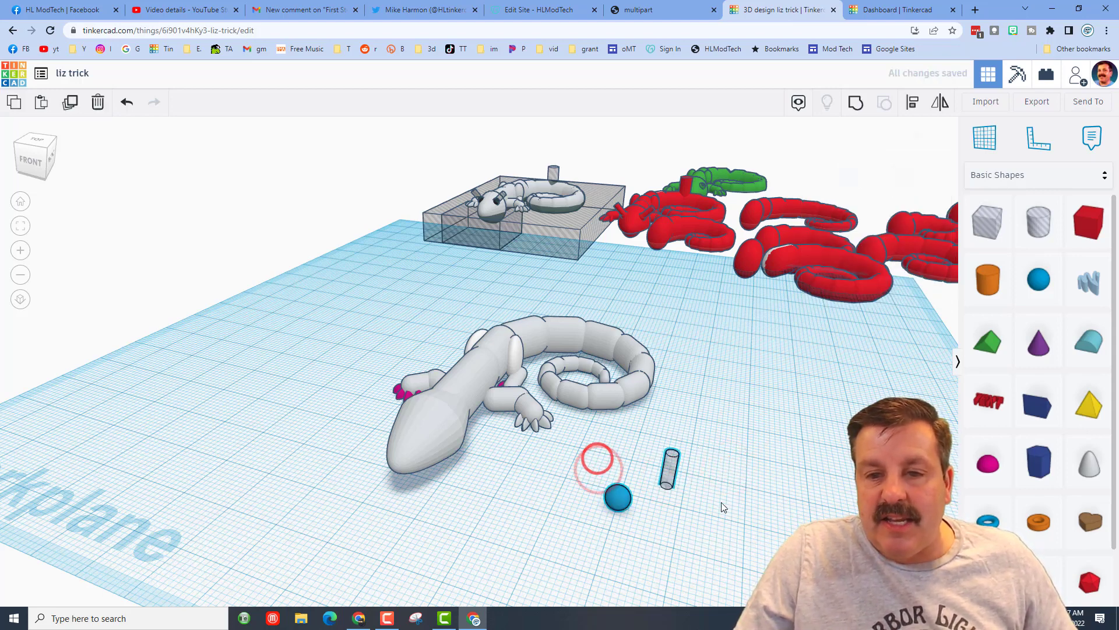
pyautogui.click(915, 103)
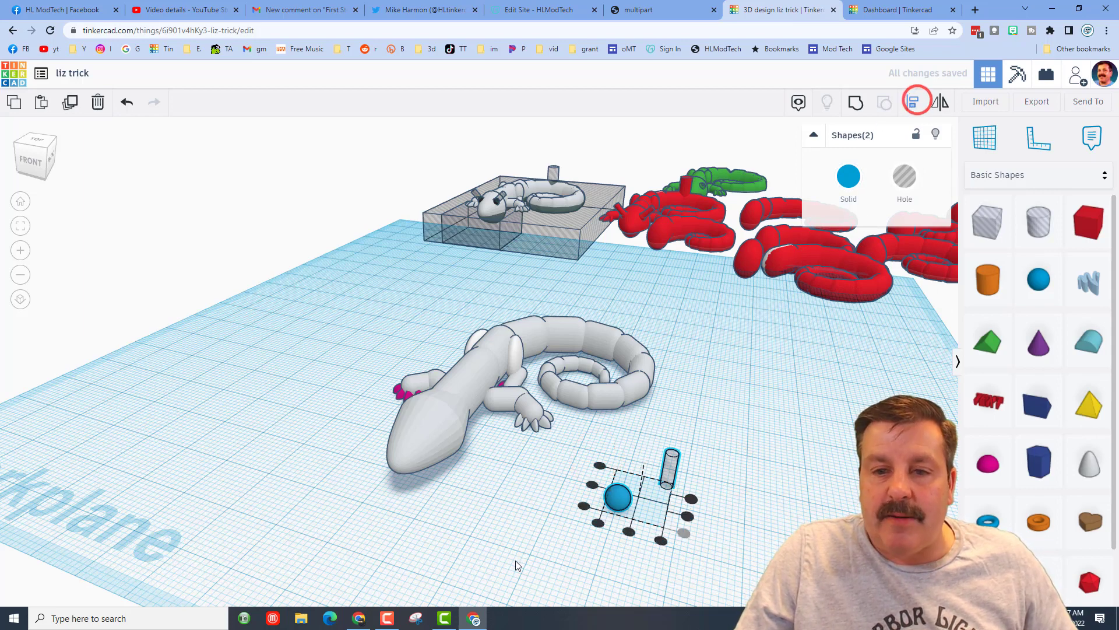
pyautogui.click(592, 487)
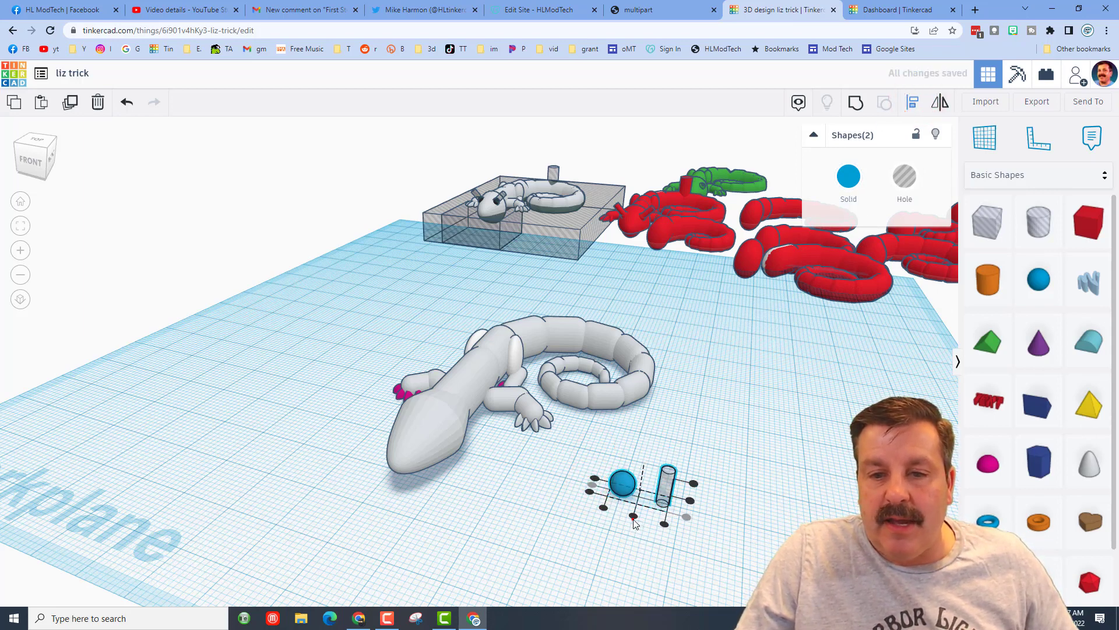
pyautogui.click(634, 517)
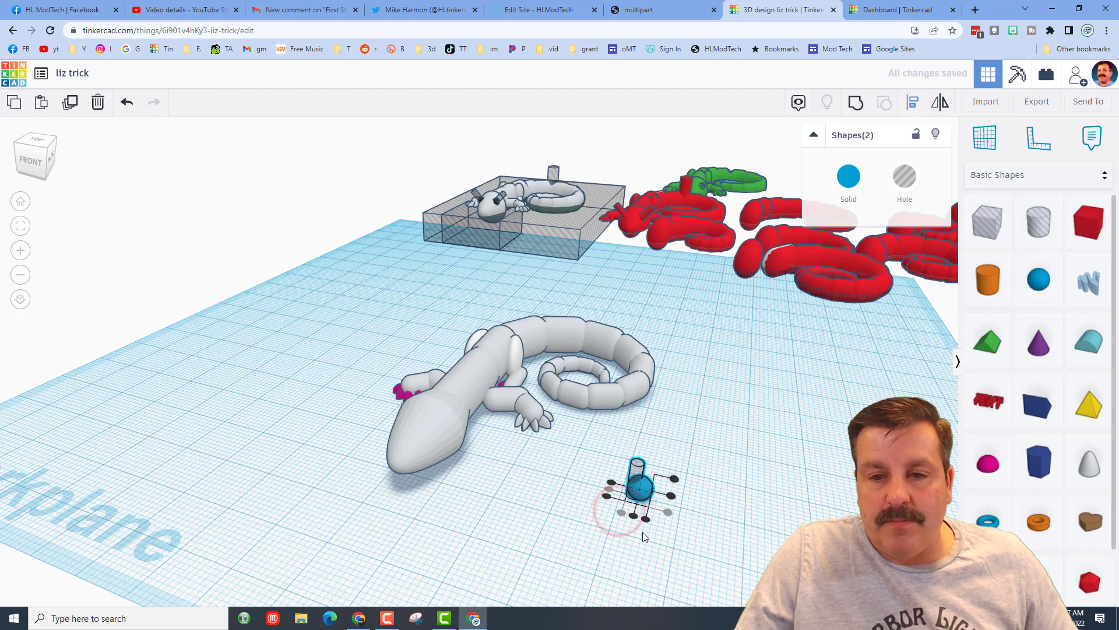
pyautogui.click(590, 475)
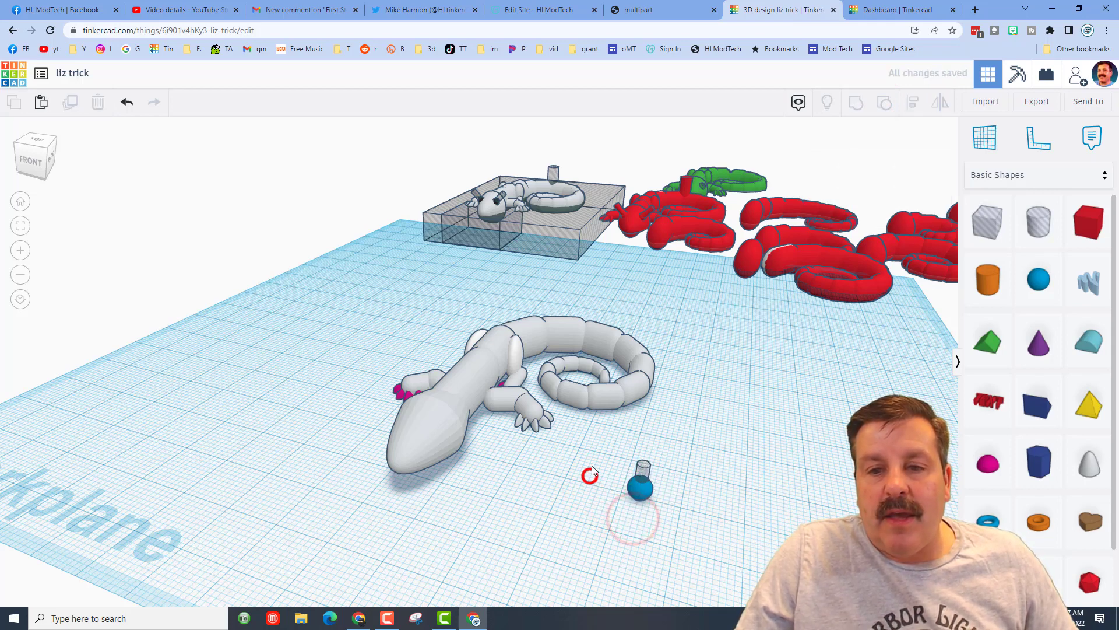
pyautogui.moveTo(653, 513); pyautogui.dragTo(653, 513)
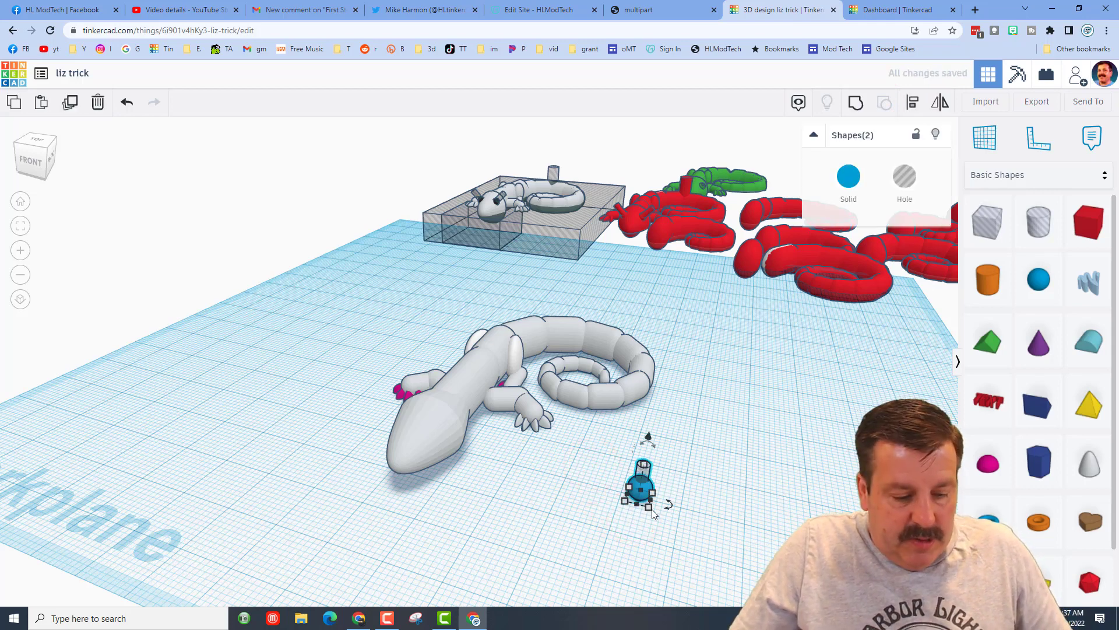
# - Move the small sphere and cylinder hole horizontally from beside the lizard to over its head
pyautogui.hotkey('shift', 'Left')
pyautogui.hotkey('shift', 'Left')
pyautogui.hotkey('shift', 'Left')
pyautogui.hotkey('shift', 'Left')
pyautogui.hotkey('shift', 'Left')
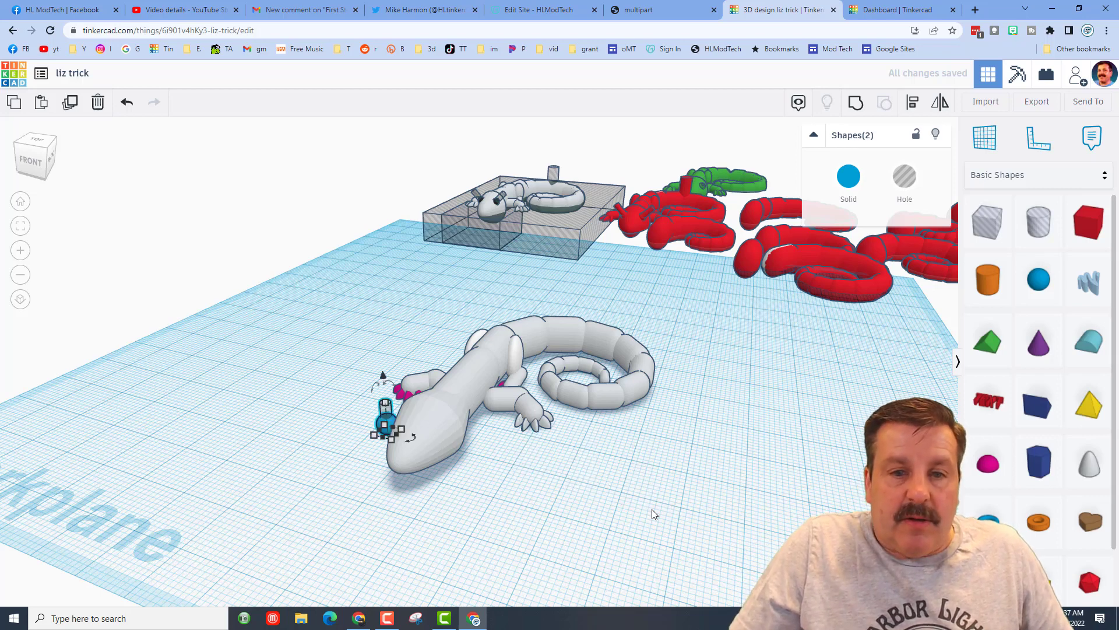
pyautogui.press('Right')
pyautogui.press('Right')
pyautogui.press('Right')
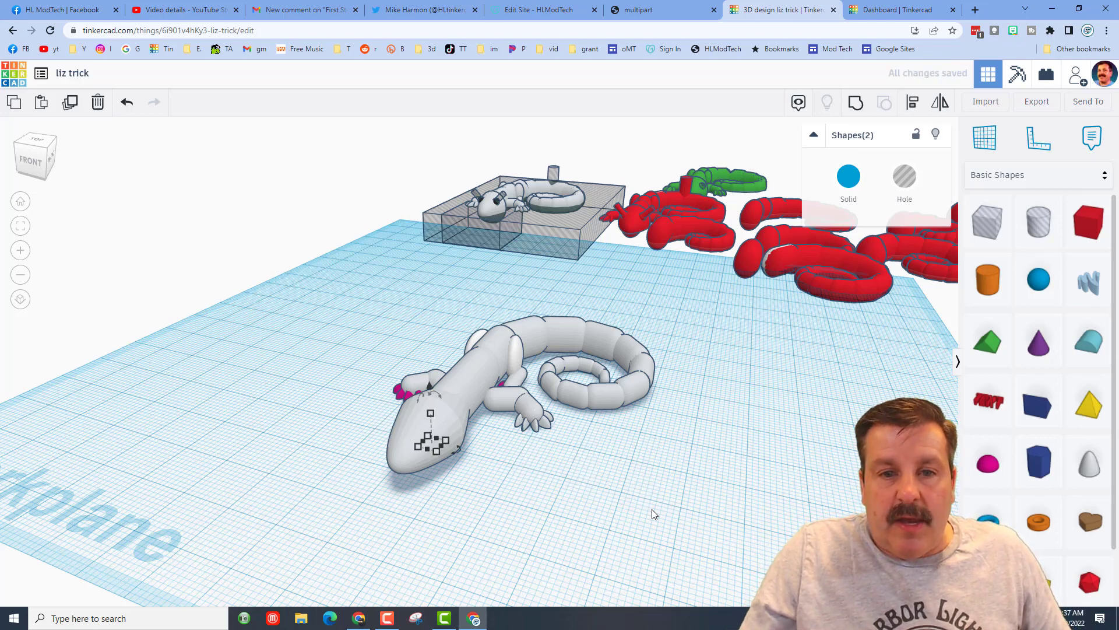
# - Raise the sphere and cylinder hole and nudge them forward and sideways onto one side of the head's upper surface
pyautogui.hotkey('ctrl', 'Up')
pyautogui.hotkey('ctrl', 'Up')
pyautogui.hotkey('ctrl', 'Up')
pyautogui.hotkey('ctrl', 'Up')
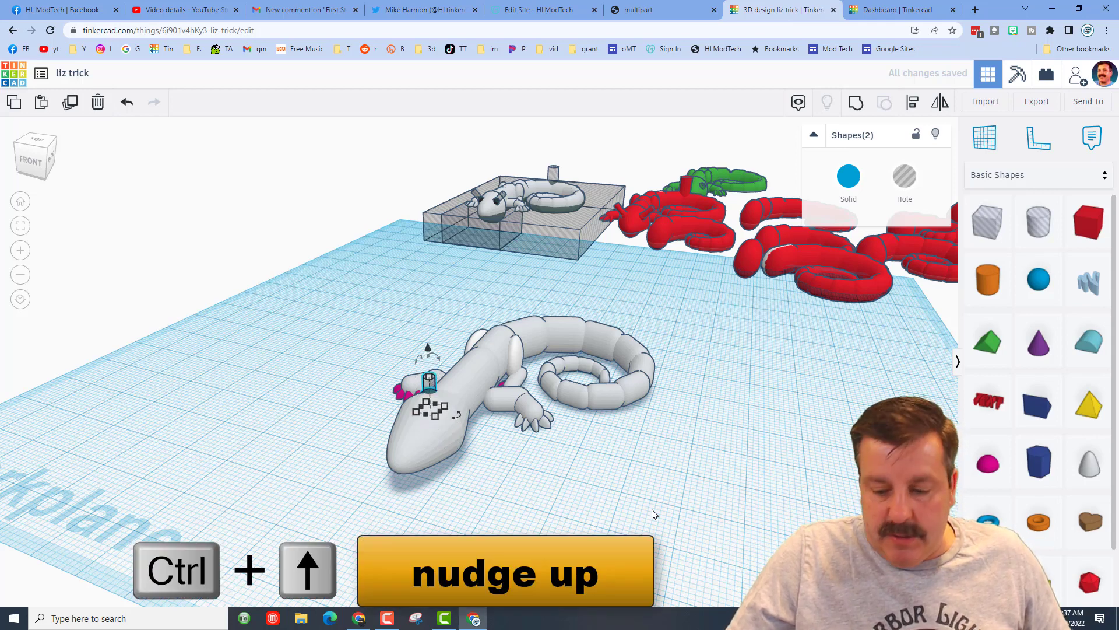
pyautogui.press('Down')
pyautogui.press('Right')
pyautogui.press('Right')
pyautogui.press('Right')
pyautogui.press('Right')
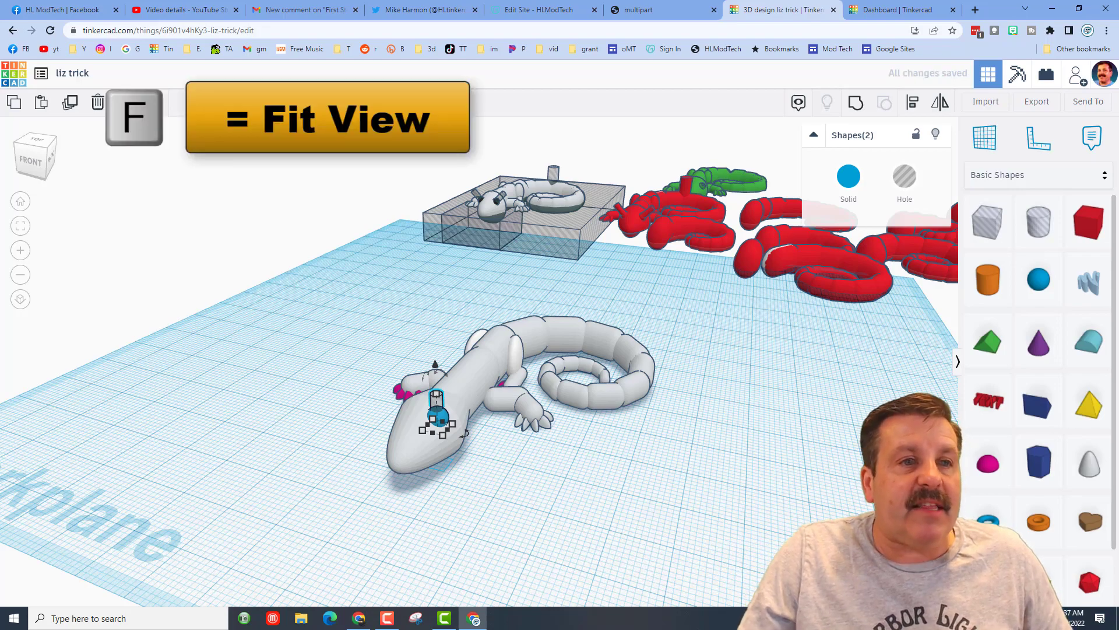
# - Tilt the sphere and cylinder hole together so the cylinder points forward along the head, and nudge the pair sideways
pyautogui.press('f')
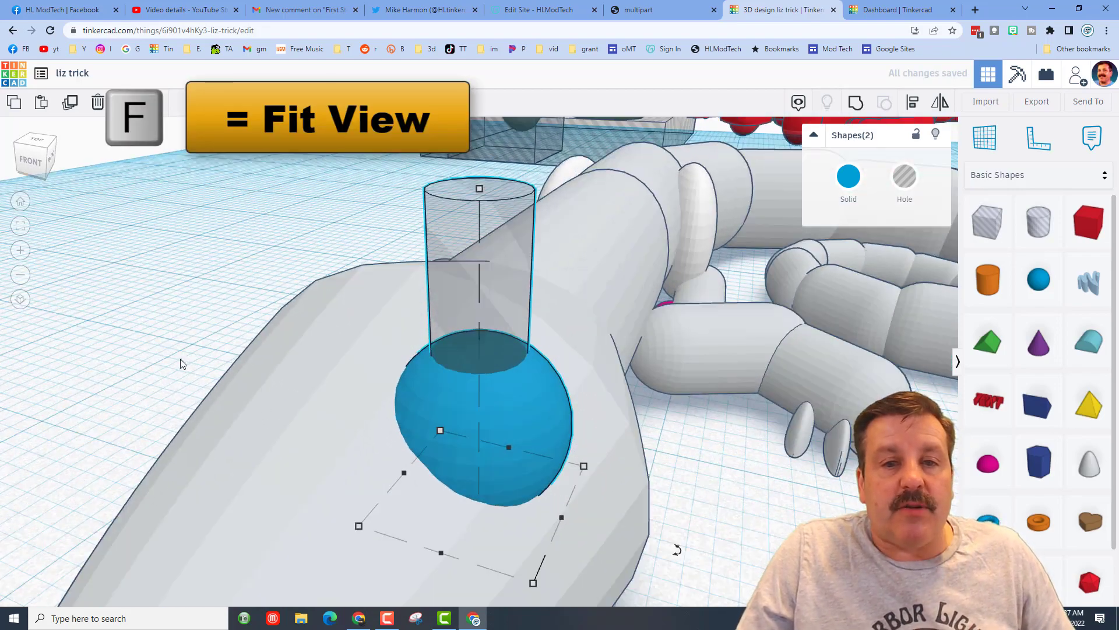
pyautogui.moveTo(191, 370); pyautogui.dragTo(111, 395, button='right')
pyautogui.click(193, 313)
pyautogui.click(484, 435)
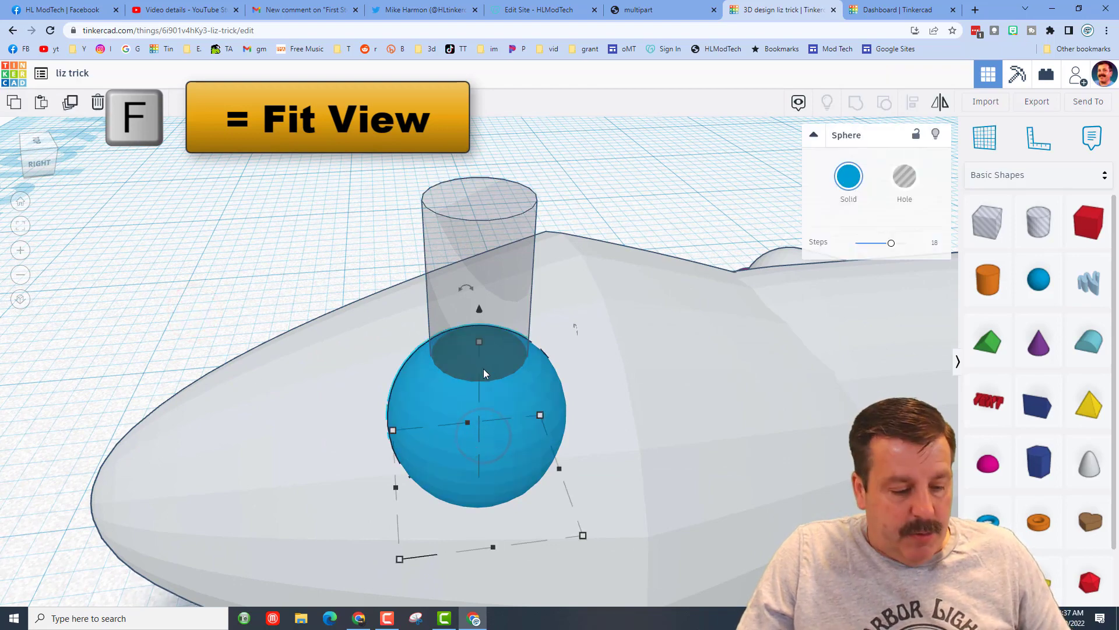
pyautogui.keyDown('shift'); pyautogui.click(484, 234); pyautogui.keyUp('shift')
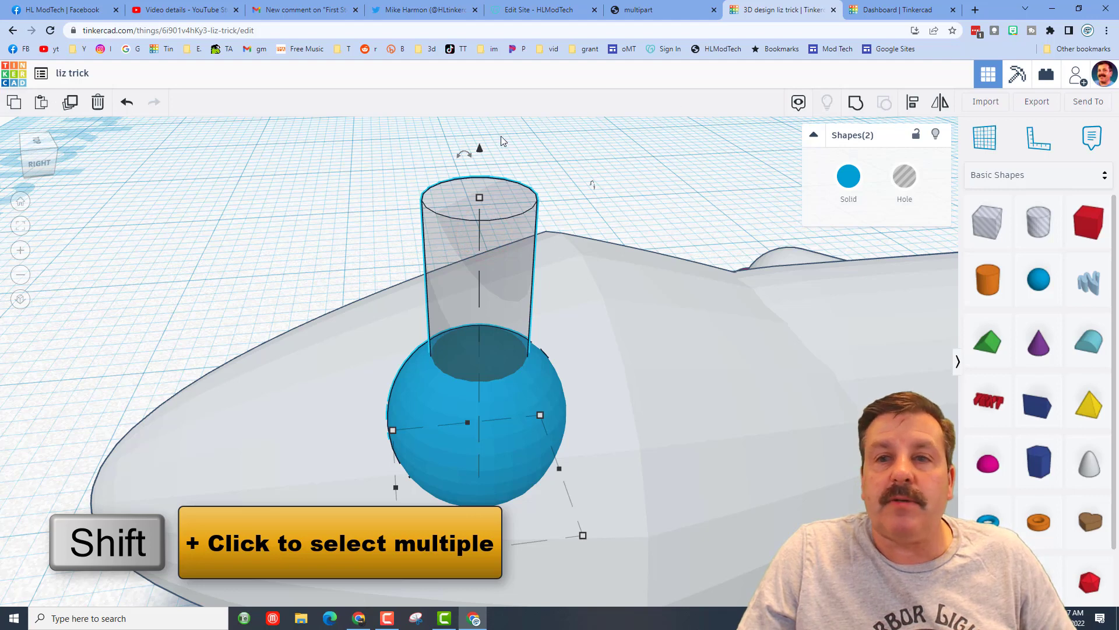
pyautogui.moveTo(461, 156); pyautogui.dragTo(254, 297)
pyautogui.press('Left')
pyautogui.press('Left')
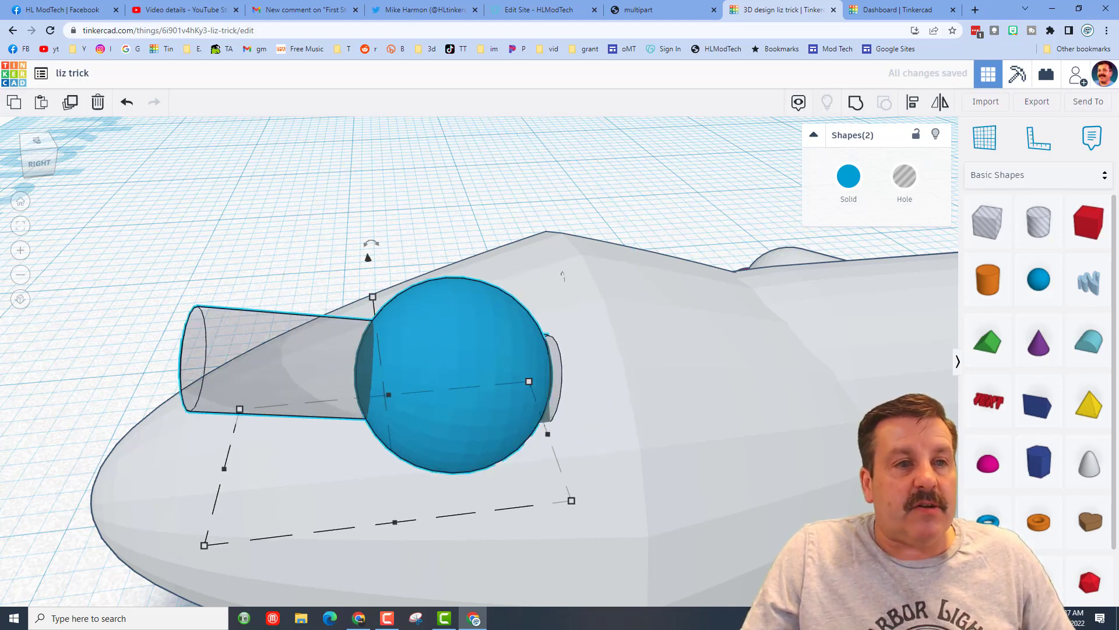
# - Check the eye pair from the front and lower it one nudge into the head
pyautogui.click(25, 156)
pyautogui.moveTo(328, 199); pyautogui.dragTo(416, 84, button='right')
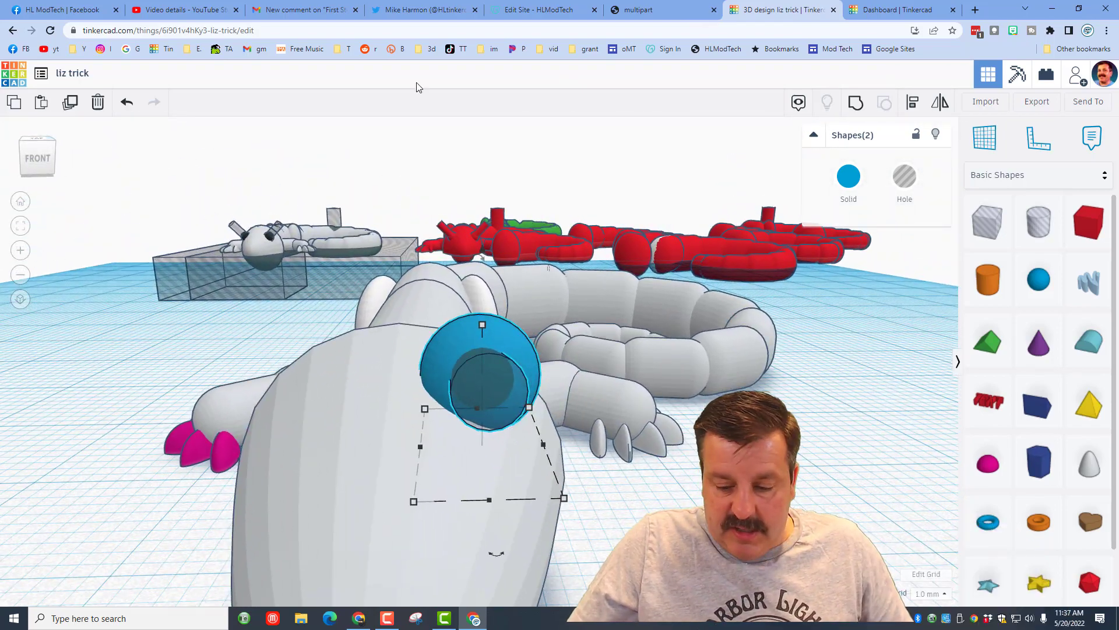
pyautogui.hotkey('ctrl', 'Down')
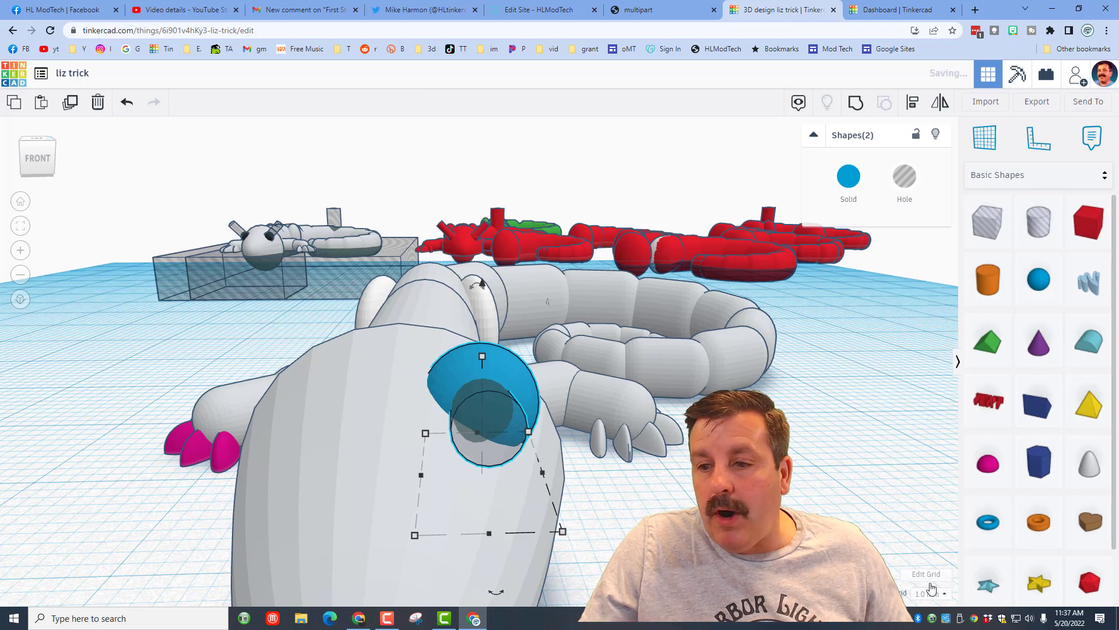
# - Set the snap grid to 0.5 mm and nudge the eye pair forward on the head
pyautogui.click(931, 593)
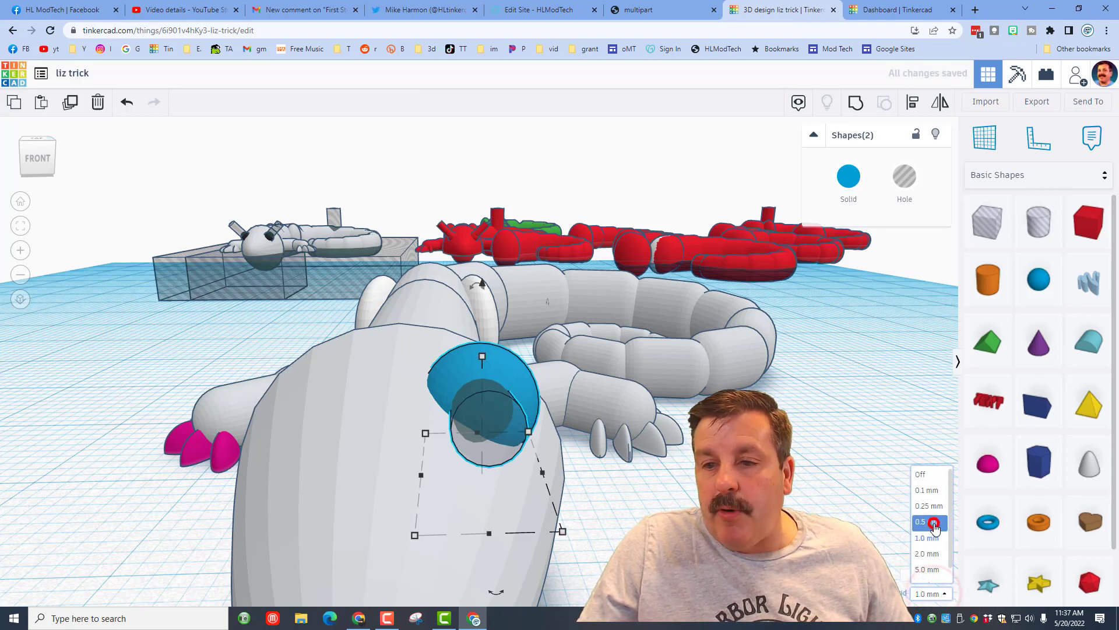
pyautogui.click(933, 524)
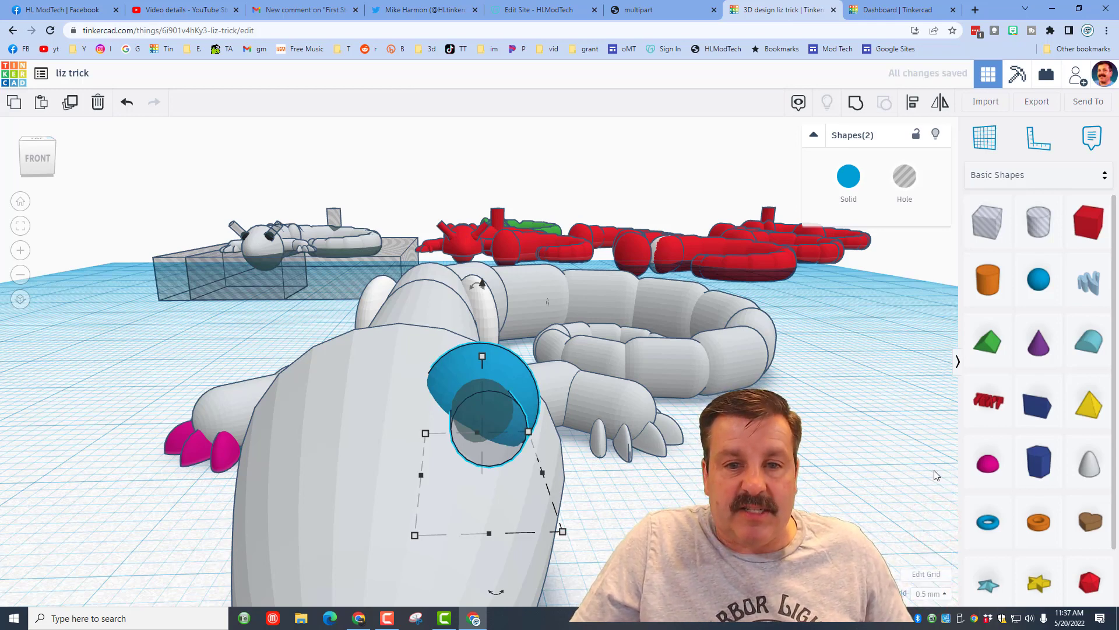
pyautogui.press('Down')
pyautogui.press('Down')
pyautogui.press('Down')
pyautogui.press('Right')
pyautogui.press('Left')
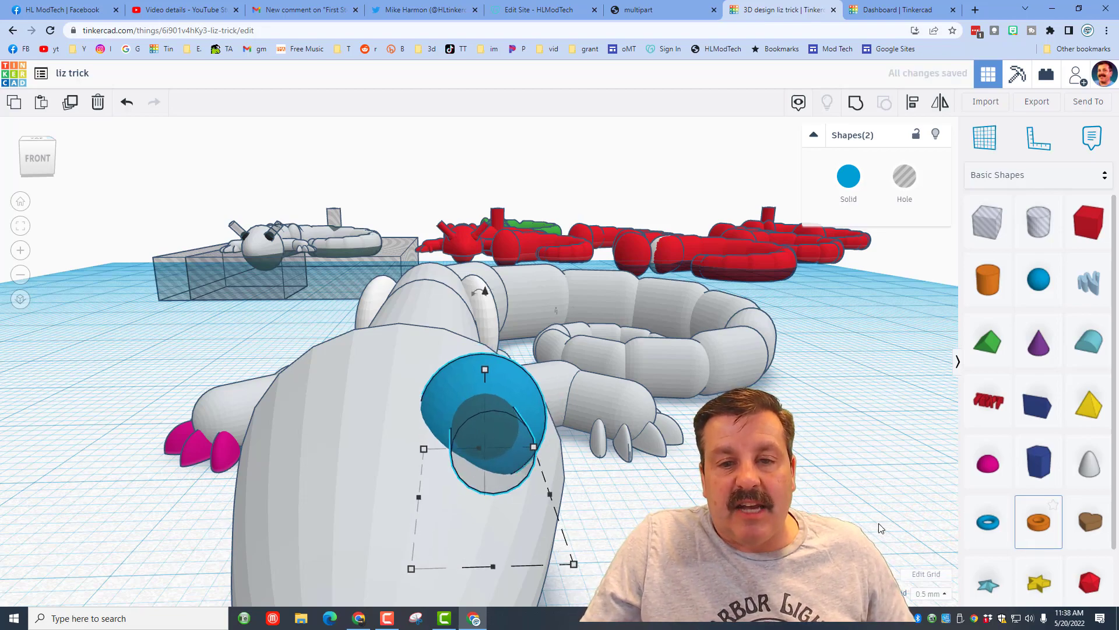
# - Turn the eye sphere and cylinder hole slightly outward about the vertical axis
pyautogui.moveTo(717, 494); pyautogui.dragTo(547, 498, button='right')
pyautogui.moveTo(547, 497); pyautogui.dragTo(638, 479)
pyautogui.moveTo(638, 481); pyautogui.dragTo(405, 411, button='right')
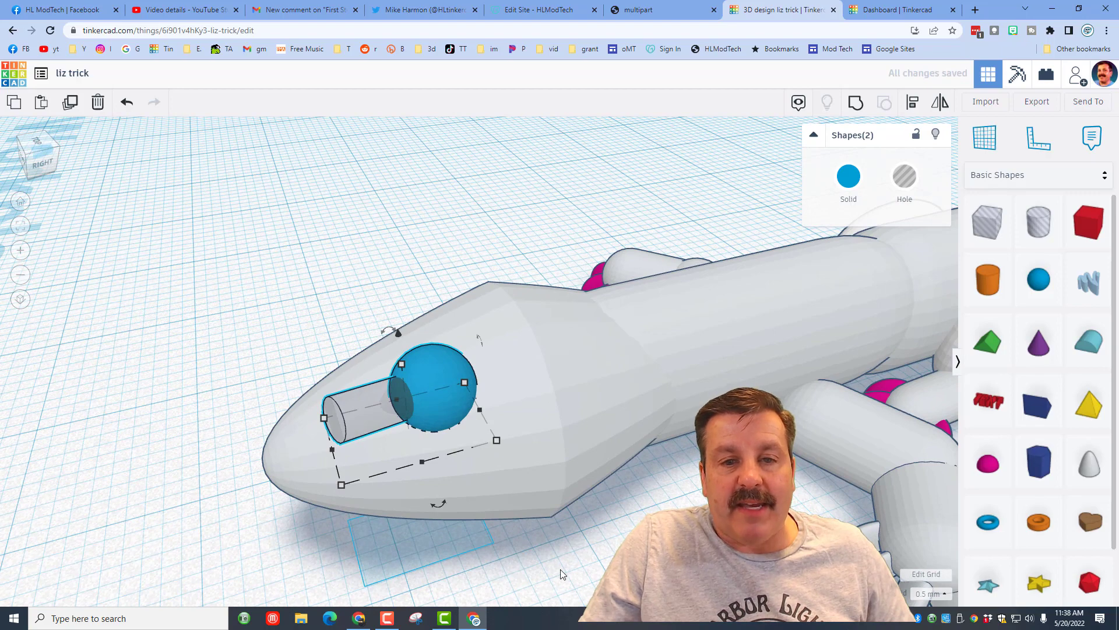
# - Set a workplane on the cylinder hole's end face, push the cylinder deeper into the eye sphere, and restore the base workplane
pyautogui.click(576, 562)
pyautogui.click(385, 413)
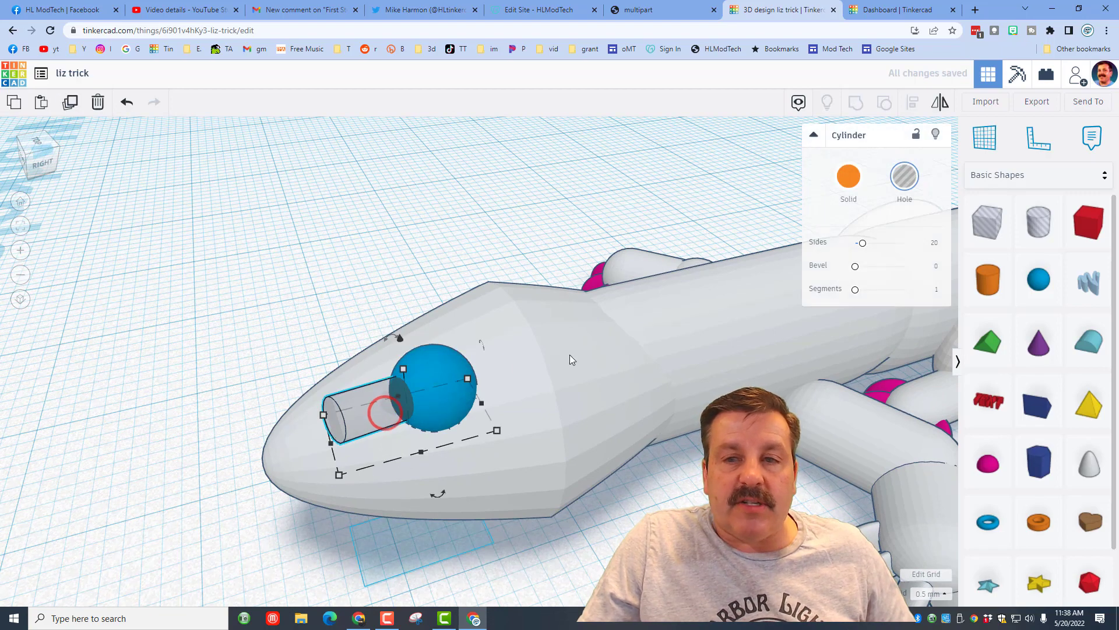
pyautogui.click(985, 138)
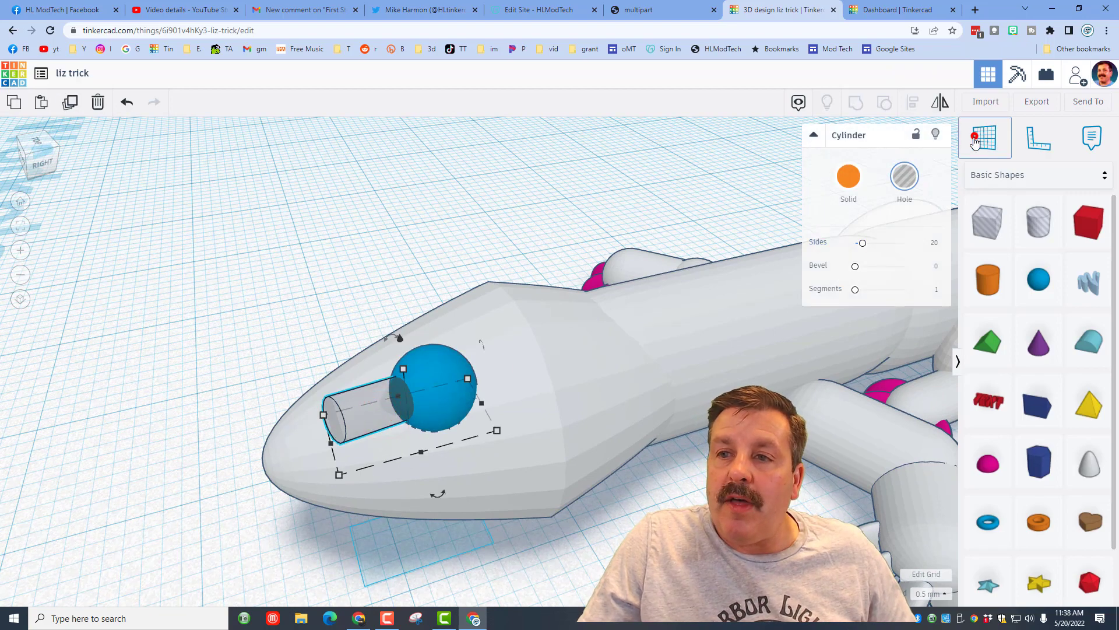
pyautogui.click(337, 418)
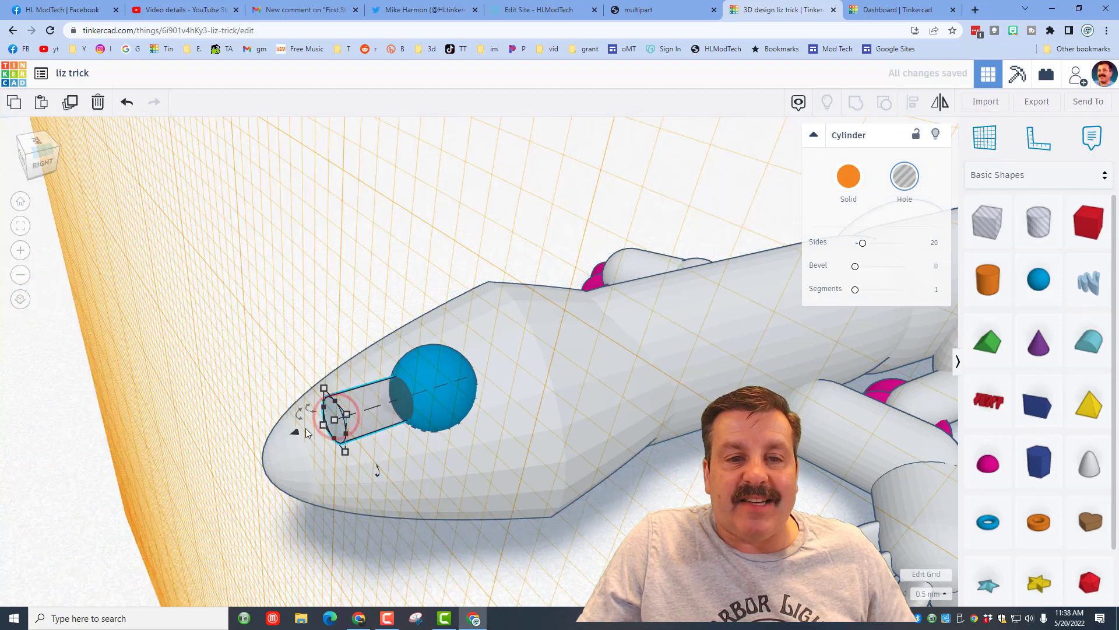
pyautogui.moveTo(295, 435); pyautogui.dragTo(358, 418)
pyautogui.moveTo(259, 396); pyautogui.dragTo(496, 394, button='right')
pyautogui.click(647, 437)
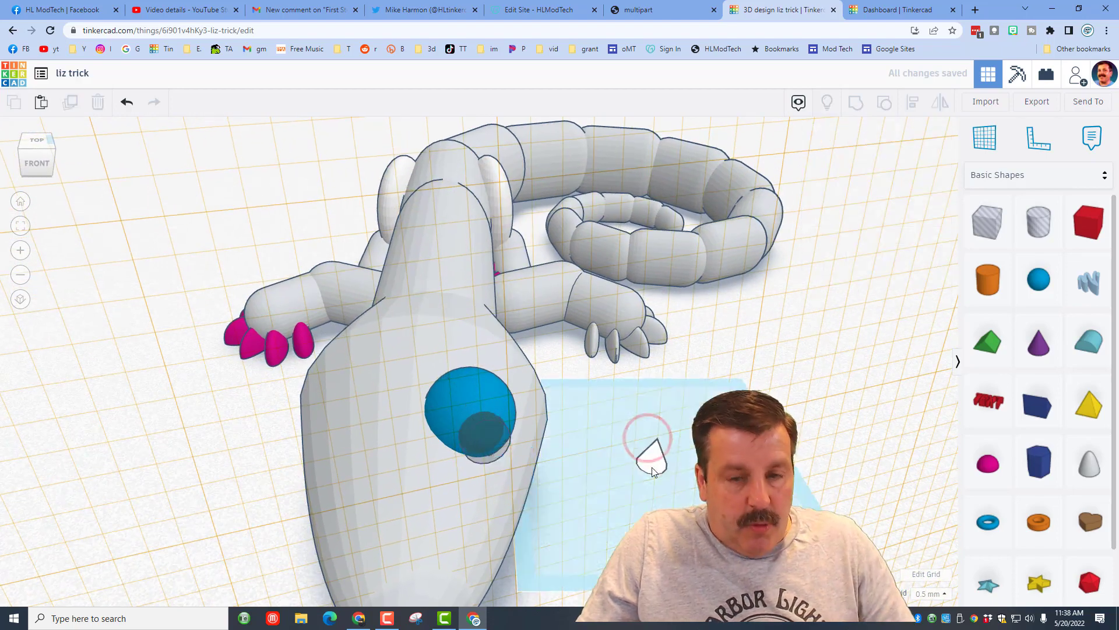
# - Duplicate the eye sphere with its cylinder hole and move the copy across to the other side of the head
pyautogui.click(464, 397)
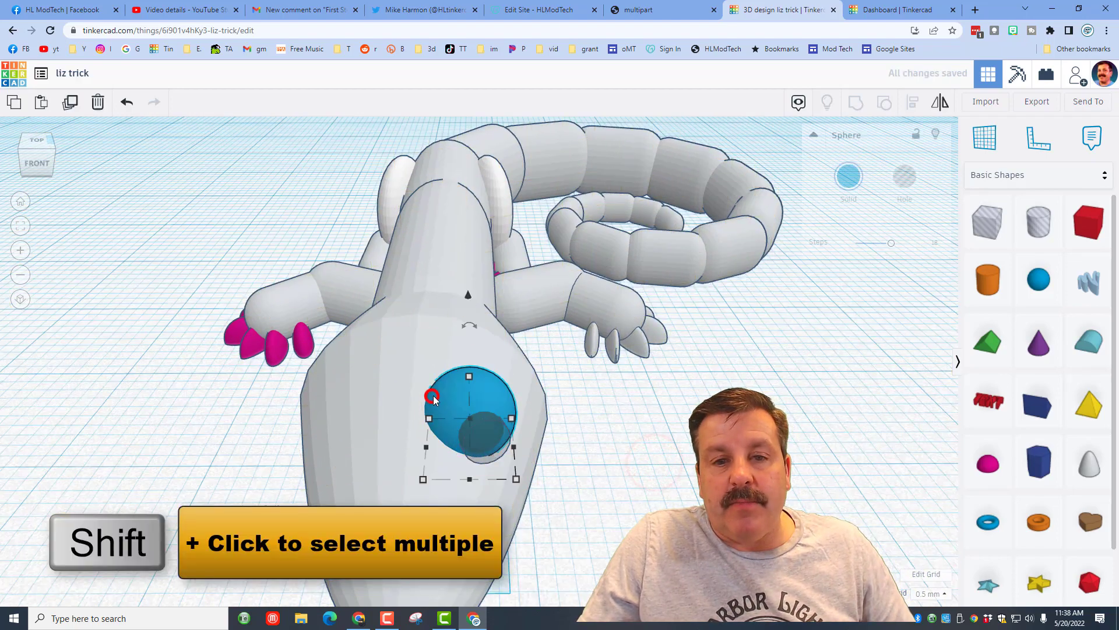
pyautogui.keyDown('shift'); pyautogui.click(475, 446); pyautogui.keyUp('shift')
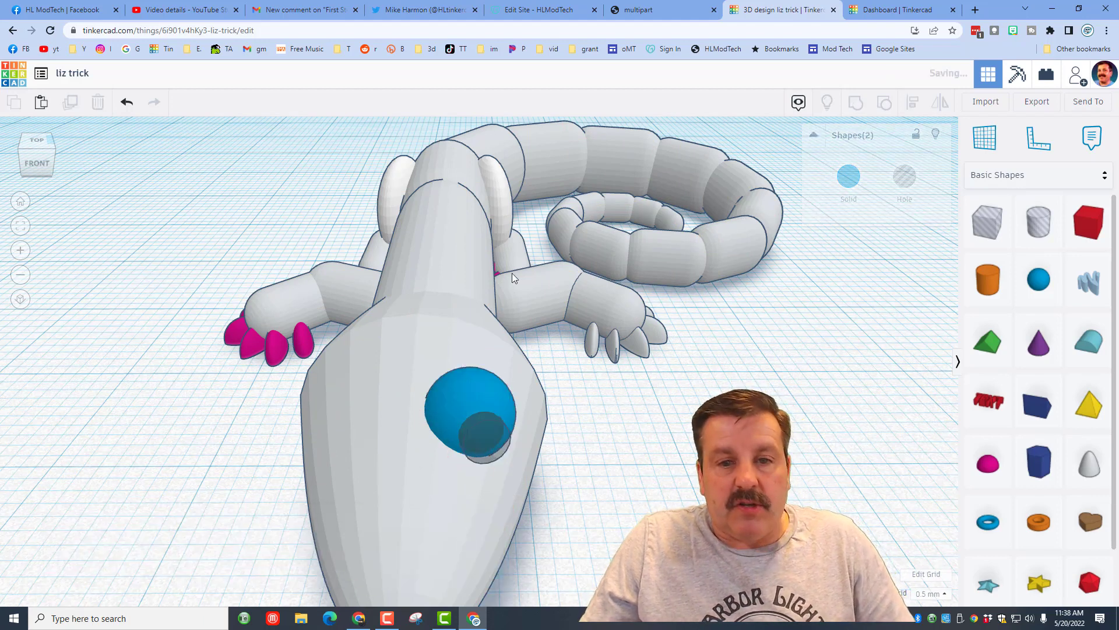
pyautogui.hotkey('ctrl', 'd')
pyautogui.press('Left')
pyautogui.press('Left')
pyautogui.press('Left')
pyautogui.press('Left')
pyautogui.press('Left')
pyautogui.press('Left')
pyautogui.press('Left')
pyautogui.press('Left')
pyautogui.press('Left')
pyautogui.press('Left')
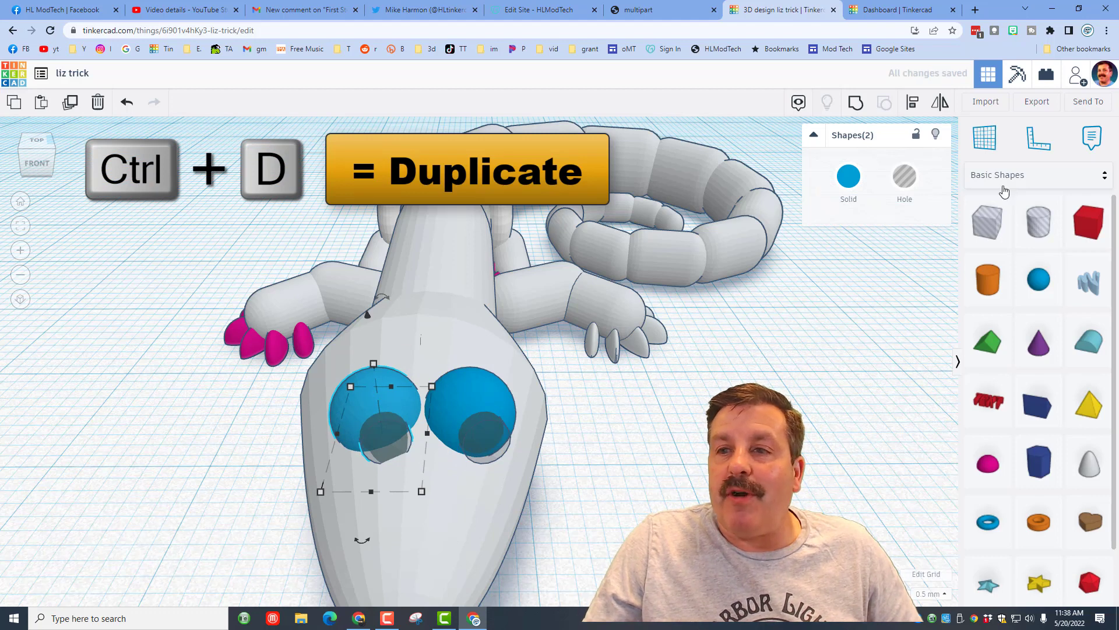
# - Mirror the duplicated eye pair left to right and deselect it
pyautogui.click(914, 108)
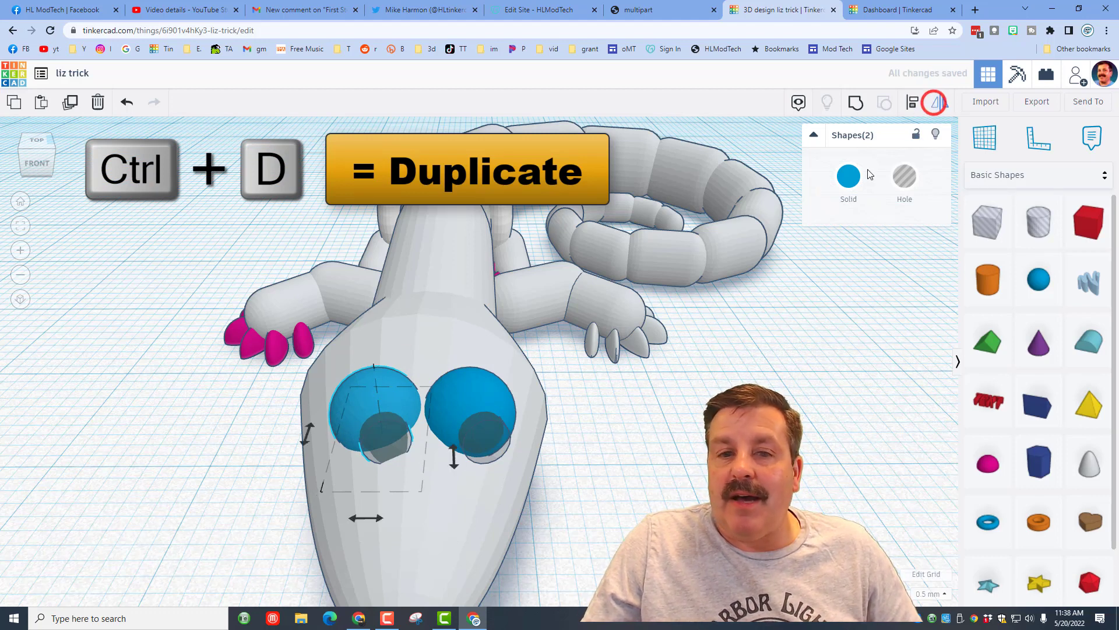
pyautogui.click(366, 518)
pyautogui.click(670, 495)
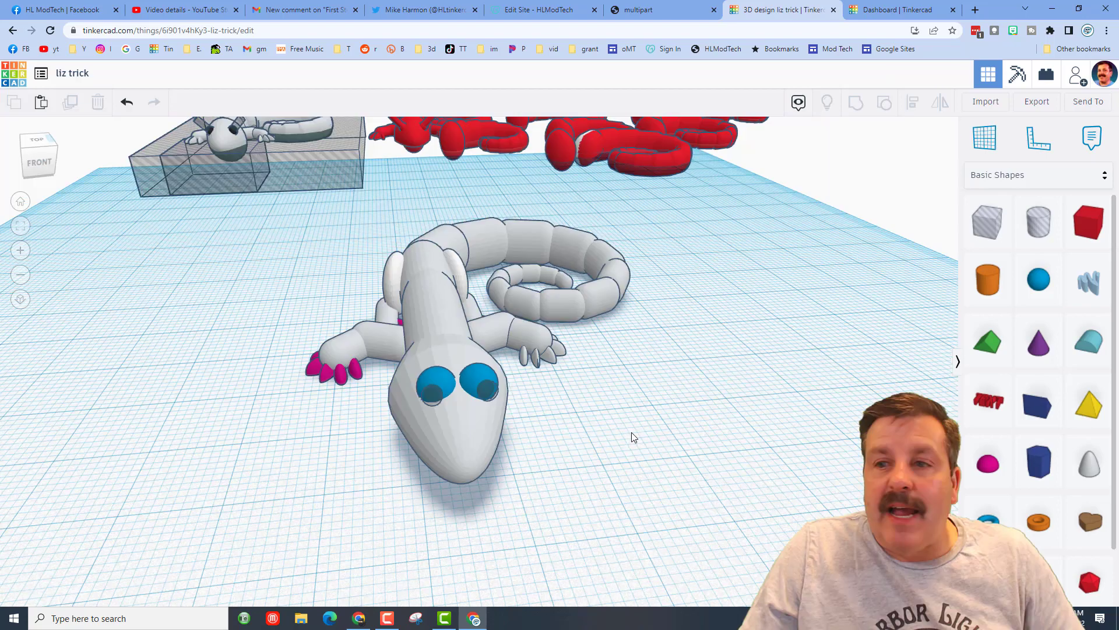
# - Place a cylinder hole on the workplane beside the lizard's head and scale it uniformly to 5 mm wide
pyautogui.moveTo(694, 441); pyautogui.dragTo(635, 441, button='right')
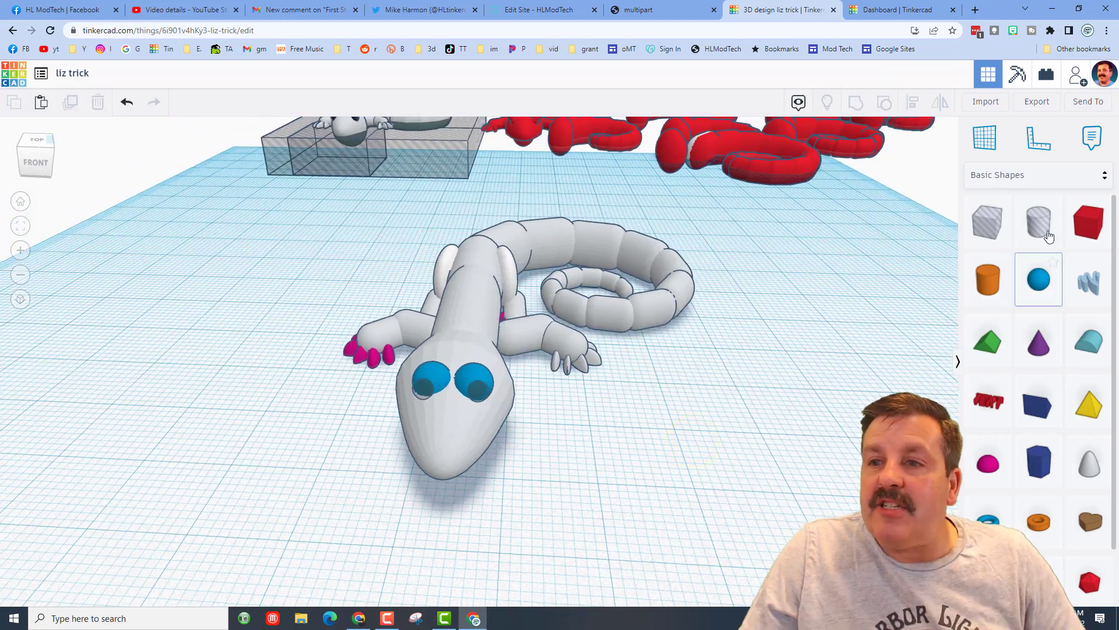
pyautogui.moveTo(1050, 235); pyautogui.dragTo(619, 442)
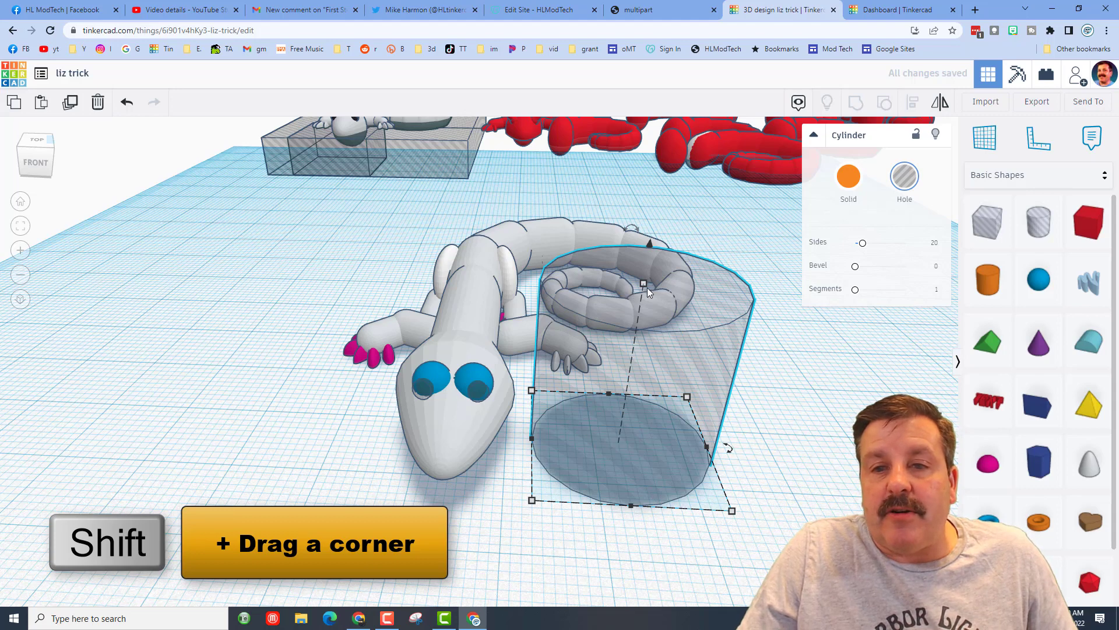
pyautogui.keyDown('shift'); pyautogui.moveTo(732, 516); pyautogui.dragTo(689, 485); pyautogui.keyUp('shift')
pyautogui.click(622, 540)
pyautogui.write('5')
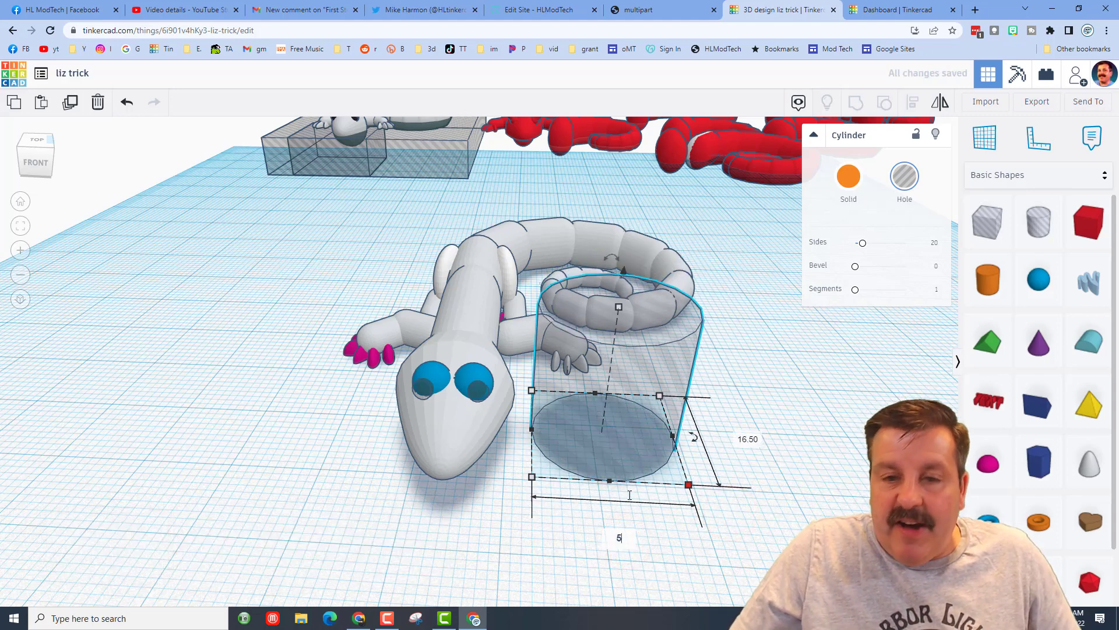
pyautogui.press('Return')
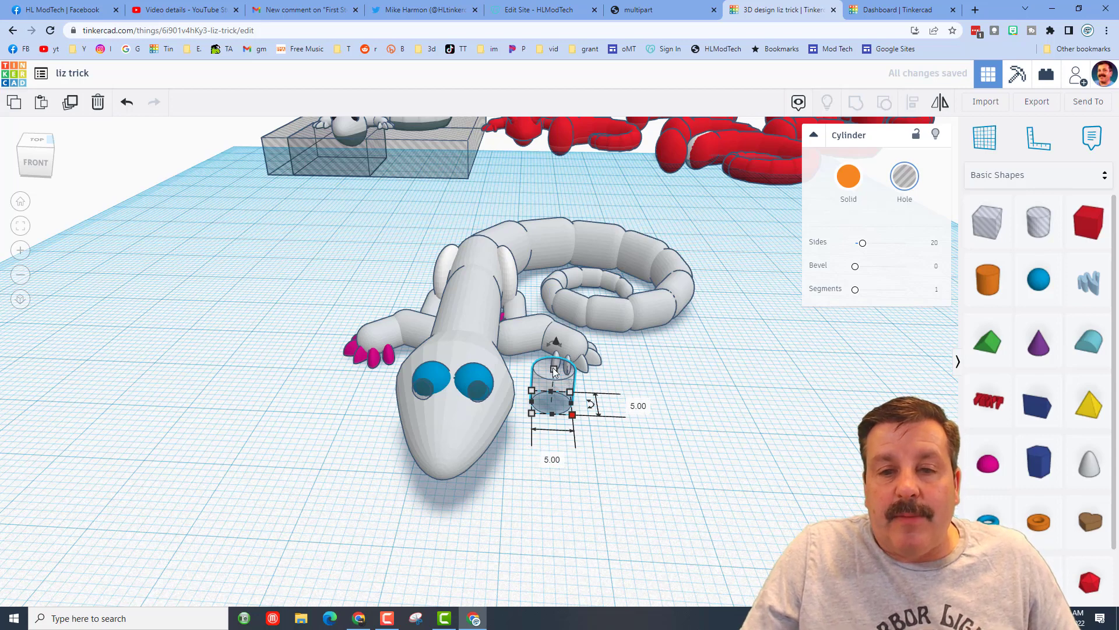
# - Stretch the cylinder hole to 11.5 mm high and move it back about 44.5 mm onto the start of the tail
pyautogui.moveTo(555, 370); pyautogui.dragTo(558, 322)
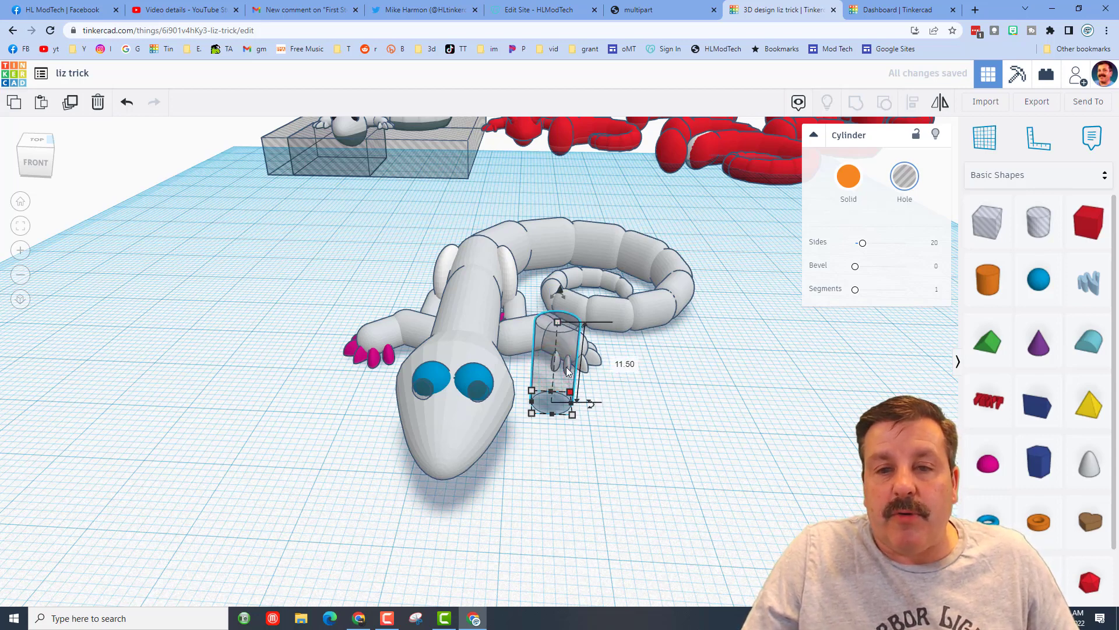
pyautogui.moveTo(567, 371); pyautogui.dragTo(548, 239)
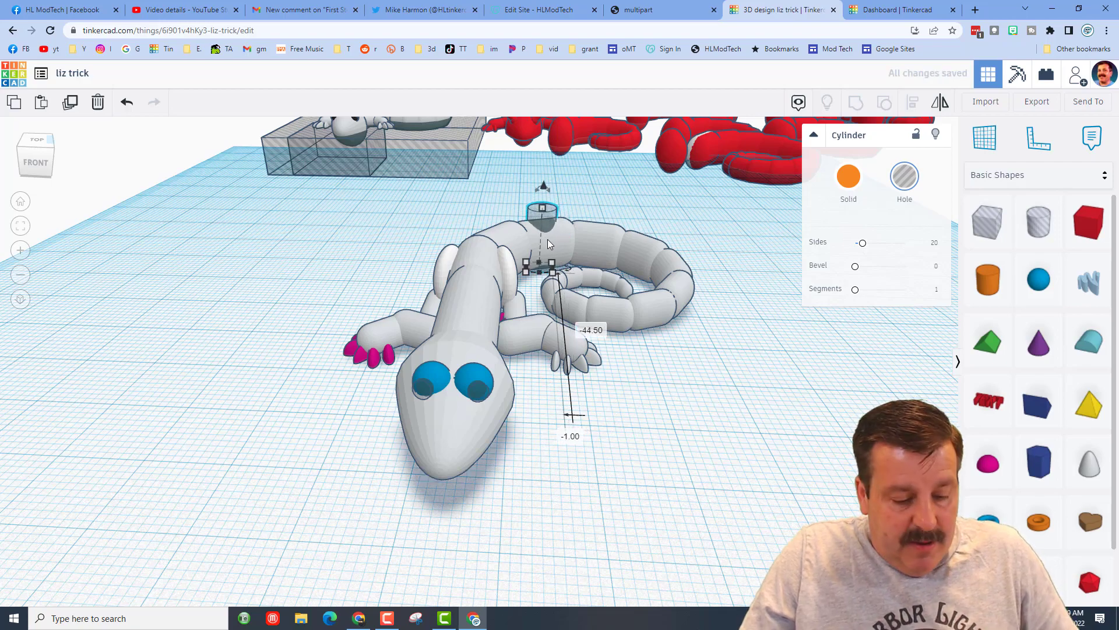
pyautogui.press('f')
pyautogui.moveTo(569, 210); pyautogui.dragTo(585, 348, button='right')
pyautogui.moveTo(517, 371); pyautogui.dragTo(486, 290, button='right')
pyautogui.scroll(-5, 486, 289)
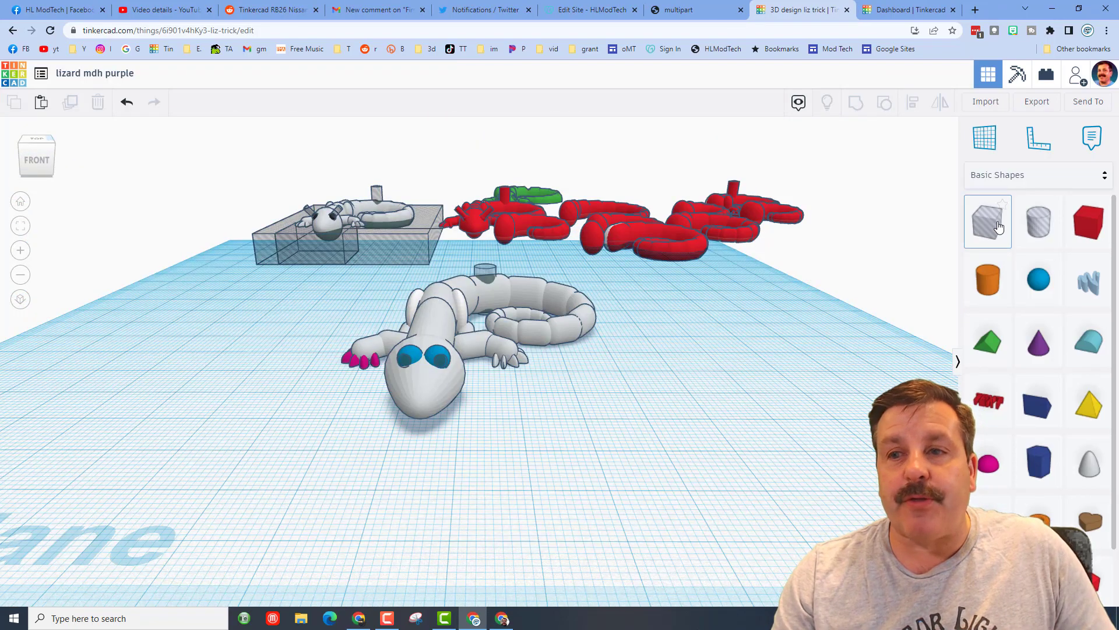
# - Place a box hole on the workplane beside the lizard's tail and set its height to 4 mm
pyautogui.moveTo(998, 226); pyautogui.dragTo(644, 309)
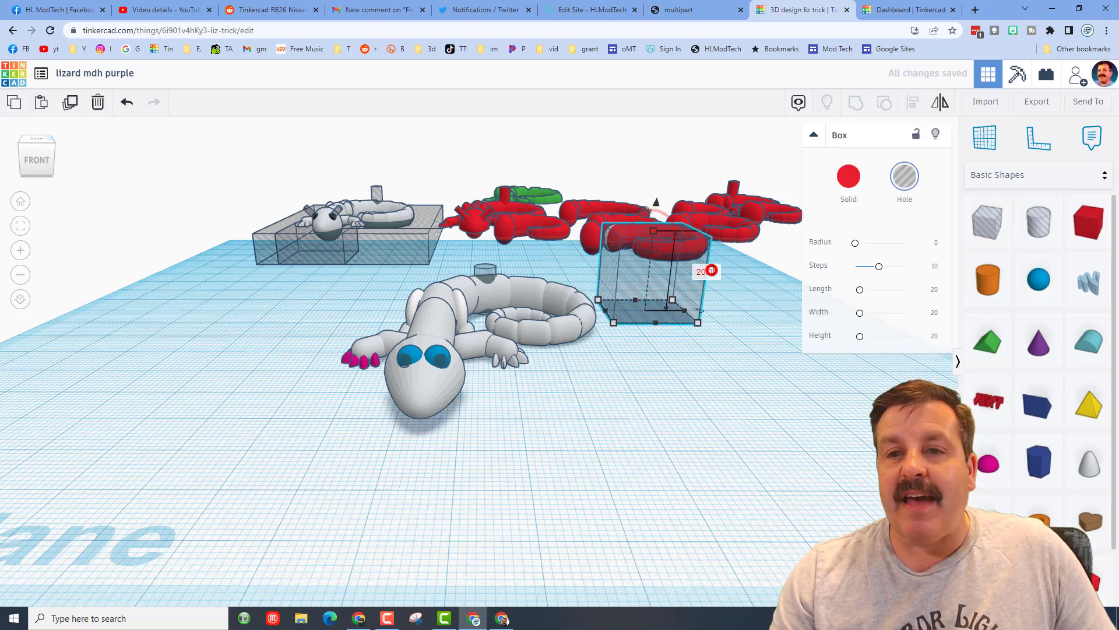
pyautogui.write('4')
pyautogui.press('Return')
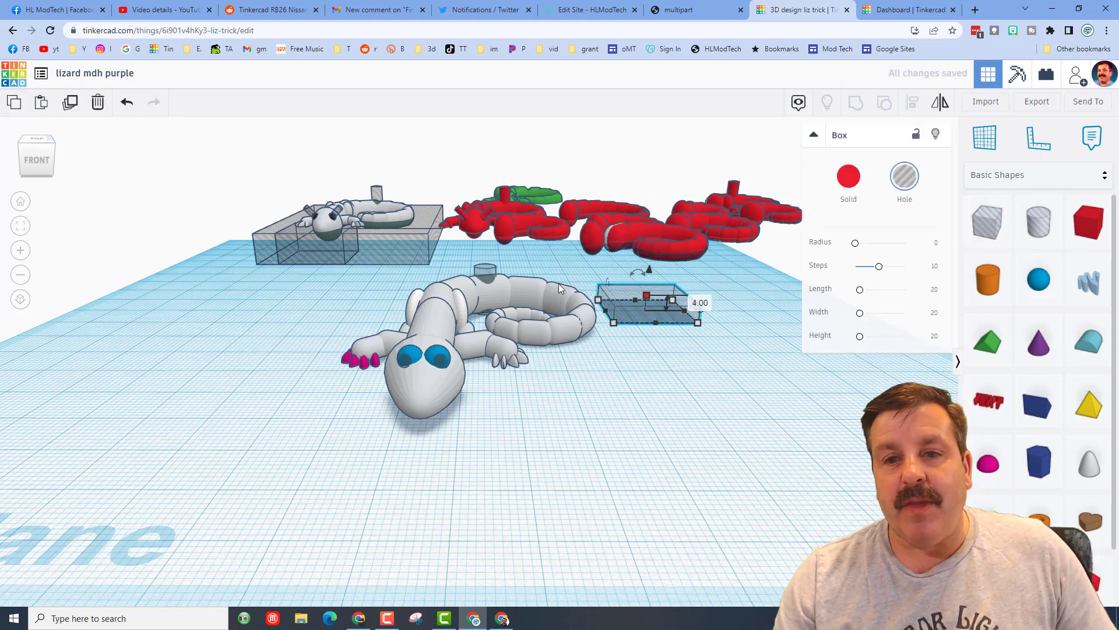
# - Stretch the box hole sideways and forward so it covers the whole footprint of the lizard
pyautogui.moveTo(605, 311); pyautogui.dragTo(324, 311)
pyautogui.moveTo(506, 325); pyautogui.dragTo(536, 438)
pyautogui.moveTo(580, 437)
pyautogui.mouseDown(button='right')
pyautogui.moveTo(245, 458)
pyautogui.moveTo(589, 429)
pyautogui.mouseUp(button='right')
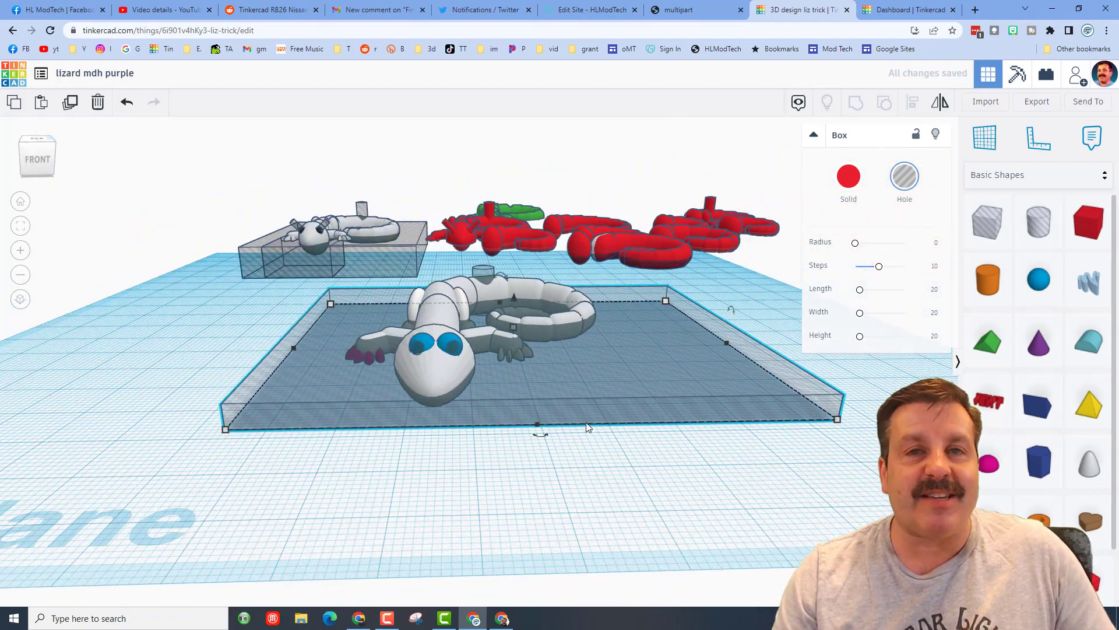
# - Lower the box hole beneath the lizard until its top is level with the workplane
pyautogui.click(654, 371)
pyautogui.hotkey('ctrl', 'Down')
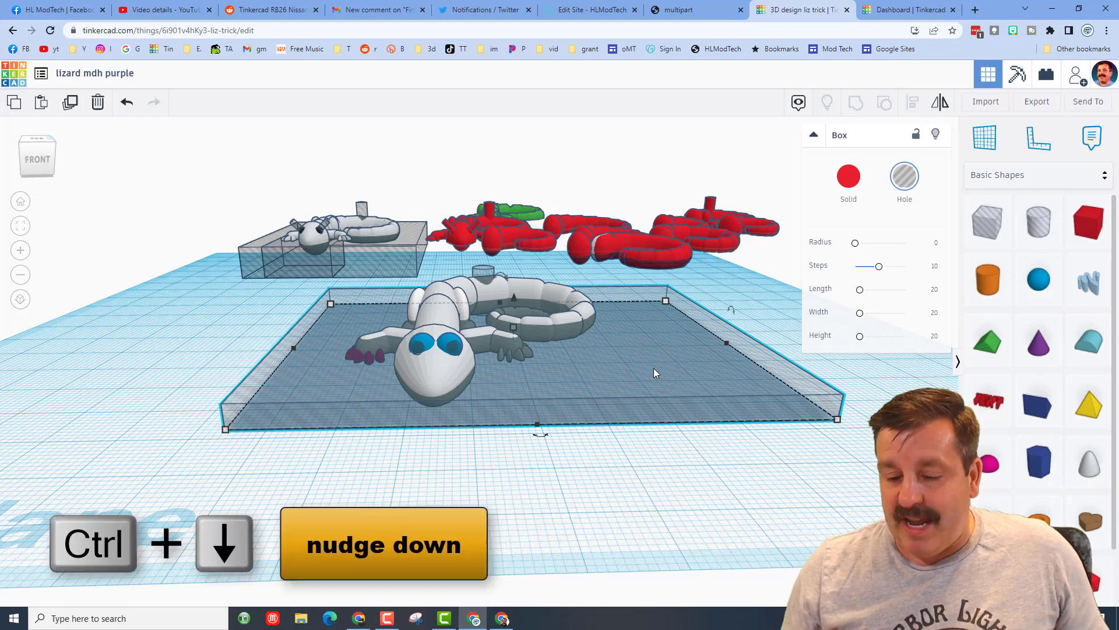
pyautogui.hotkey('ctrl', 'Down')
pyautogui.hotkey('ctrl', 'Down')
pyautogui.hotkey('ctrl', 'Down')
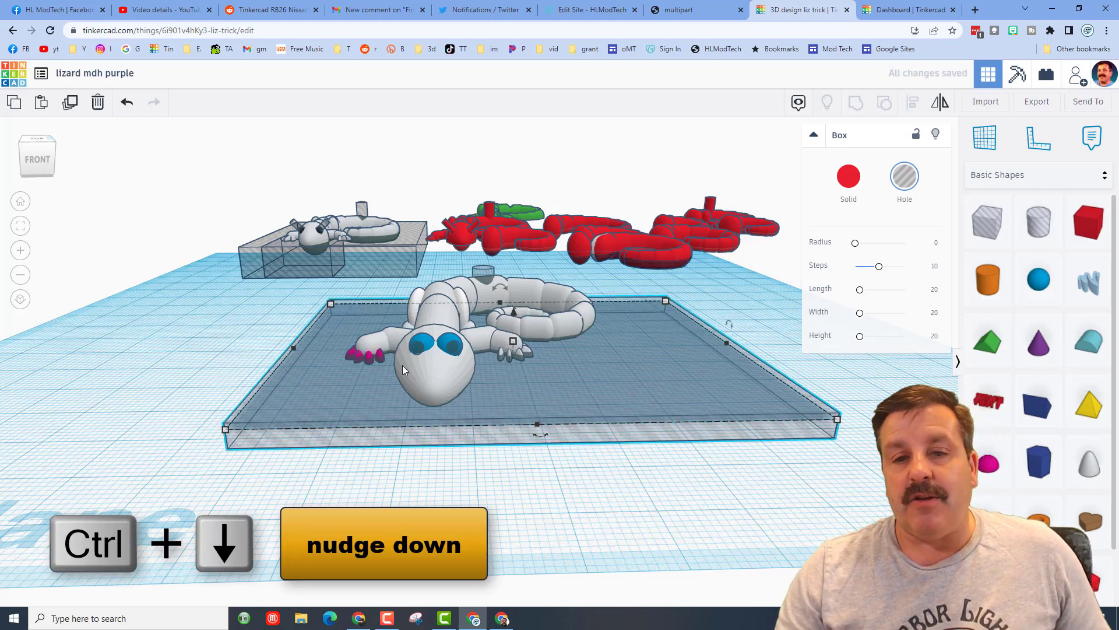
# - Group all of the lizard's shapes with the cylinder hole and box hole into one trimmed solid
pyautogui.moveTo(265, 327); pyautogui.dragTo(267, 407, button='right')
pyautogui.moveTo(225, 280); pyautogui.dragTo(705, 574)
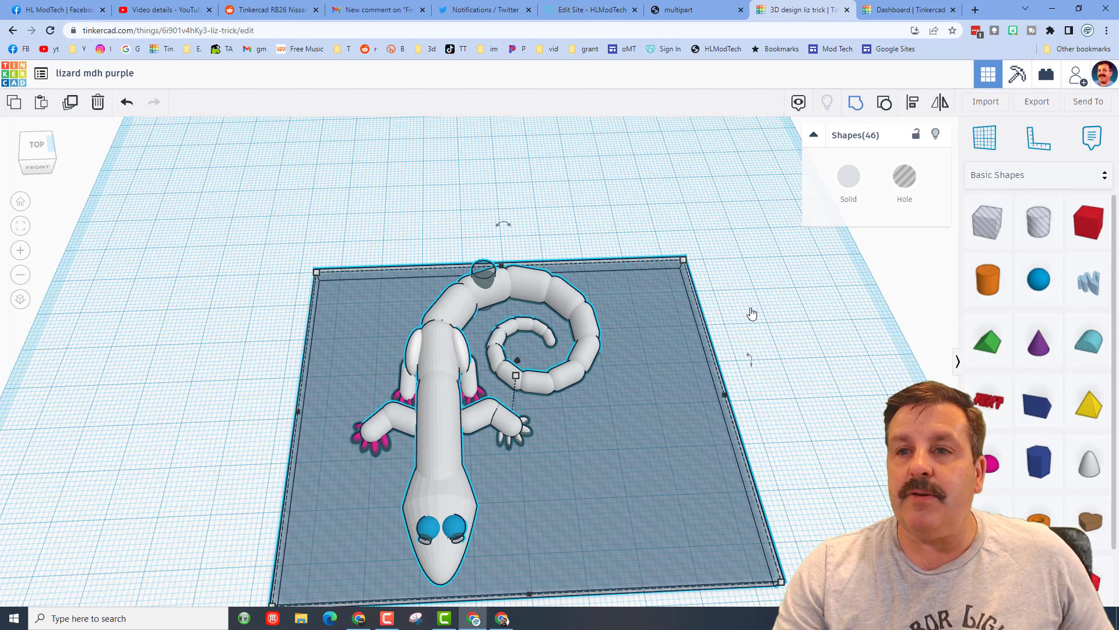
pyautogui.hotkey('ctrl', 'g')
pyautogui.moveTo(726, 392); pyautogui.dragTo(663, 336, button='right')
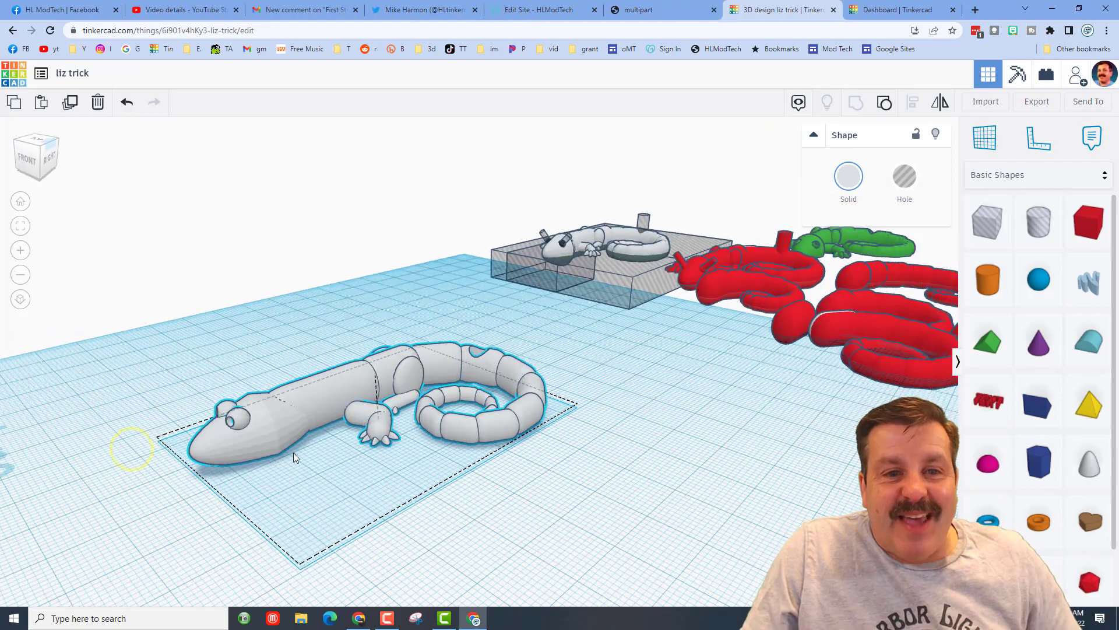
pyautogui.moveTo(293, 452); pyautogui.dragTo(348, 359, button='right')
pyautogui.moveTo(545, 367); pyautogui.dragTo(340, 432, button='right')
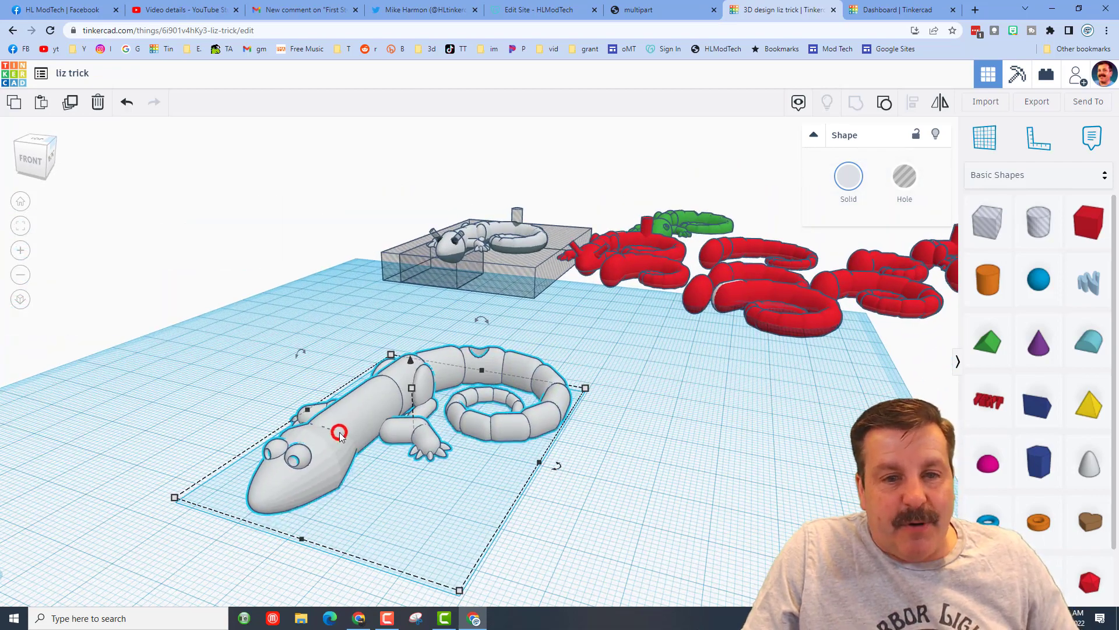
pyautogui.hotkey('ctrl', 'z')
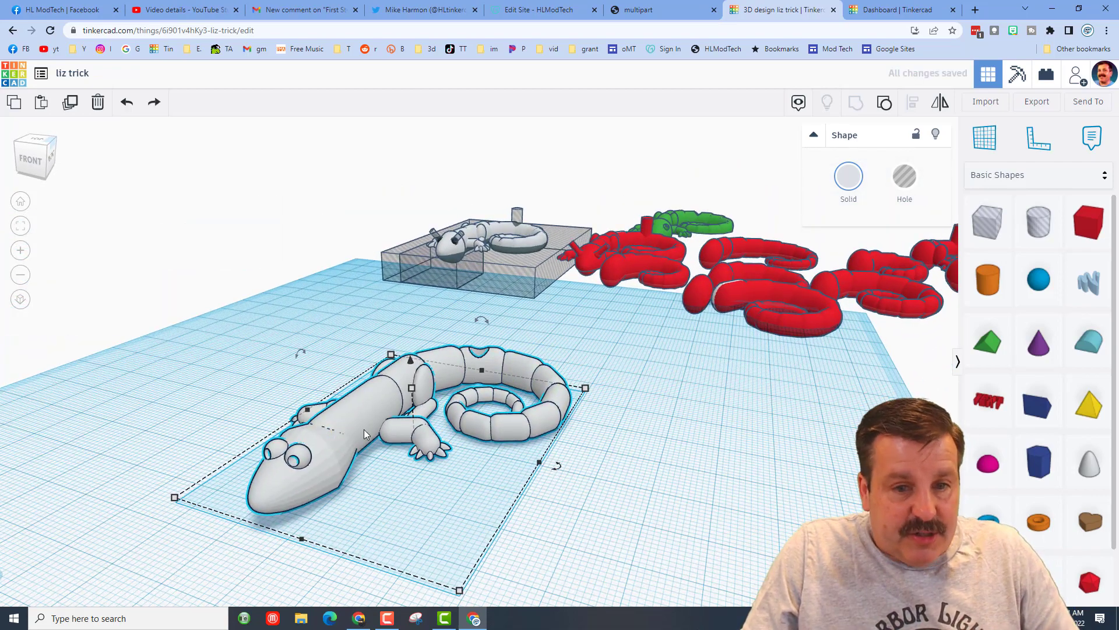
pyautogui.hotkey('ctrl', 'y')
# - Change the grouped lizard's solid color to green and deselect it
pyautogui.moveTo(400, 488); pyautogui.dragTo(459, 502, button='right')
pyautogui.click(839, 179)
pyautogui.click(902, 302)
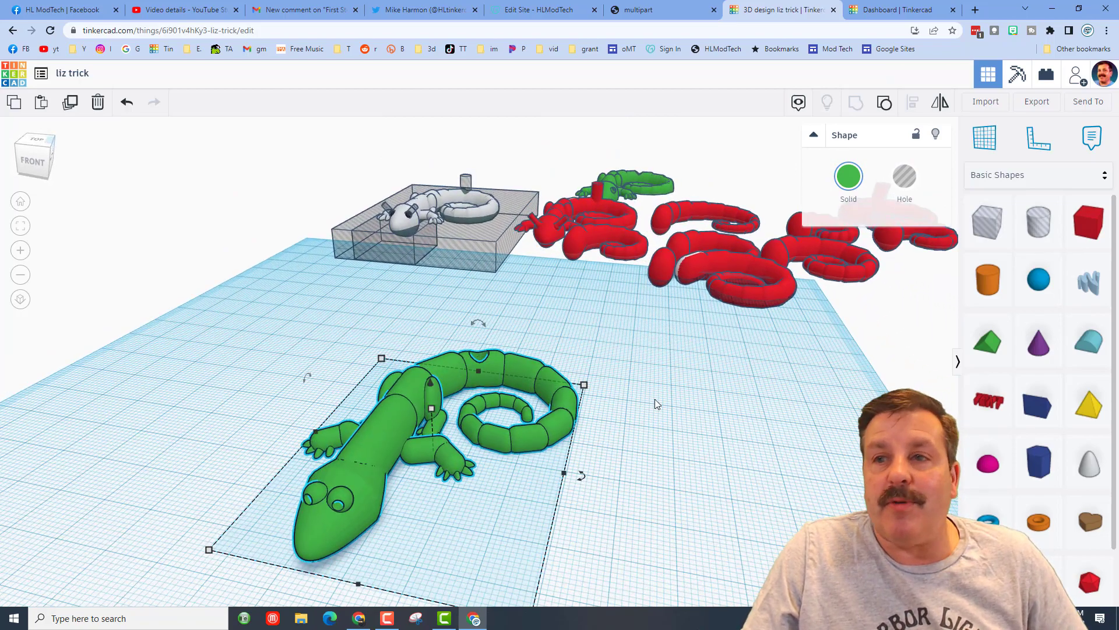
pyautogui.click(763, 399)
# - Rename the design as "lizard mdh purple"
pyautogui.click(86, 71)
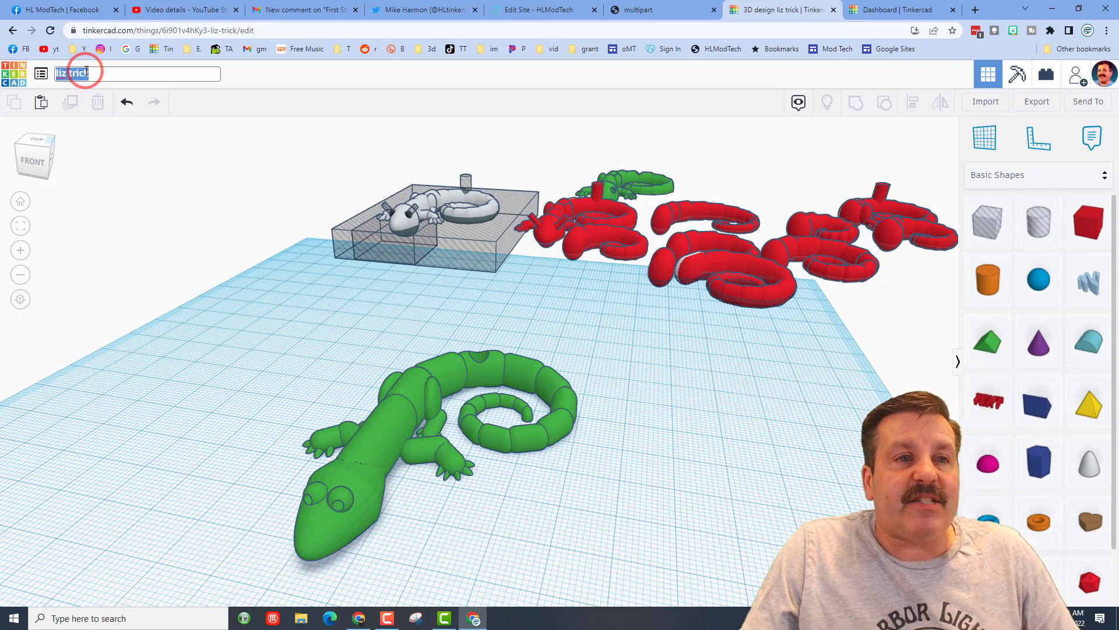
pyautogui.write('lizard')
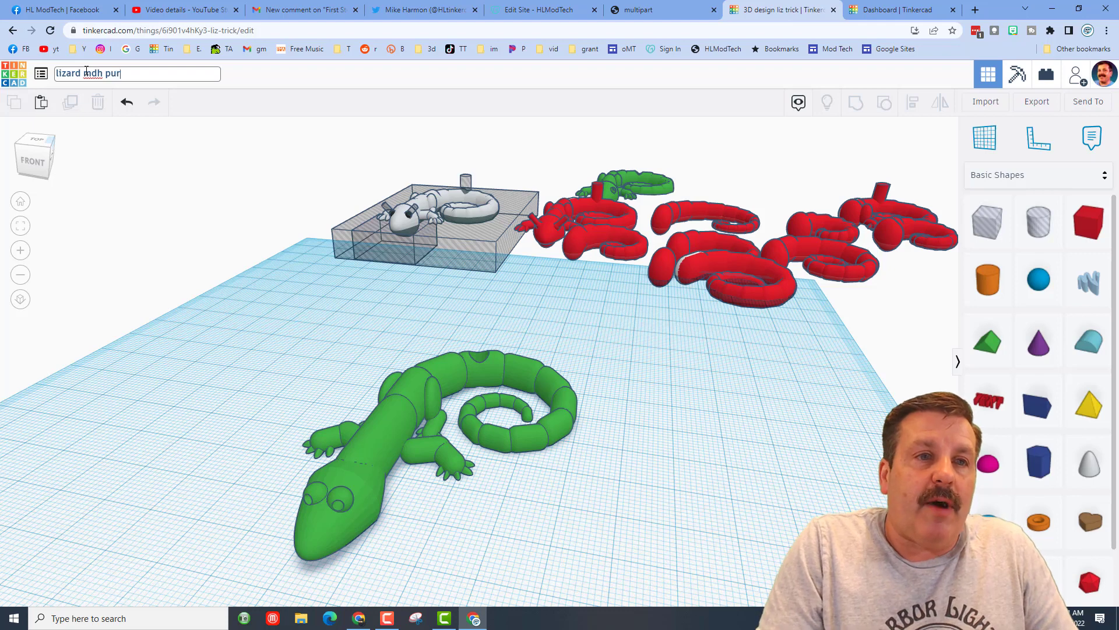
pyautogui.click(341, 296)
# - Export the green lizard as an STL file named "lizard mdh purple" into the stl folder
pyautogui.click(400, 430)
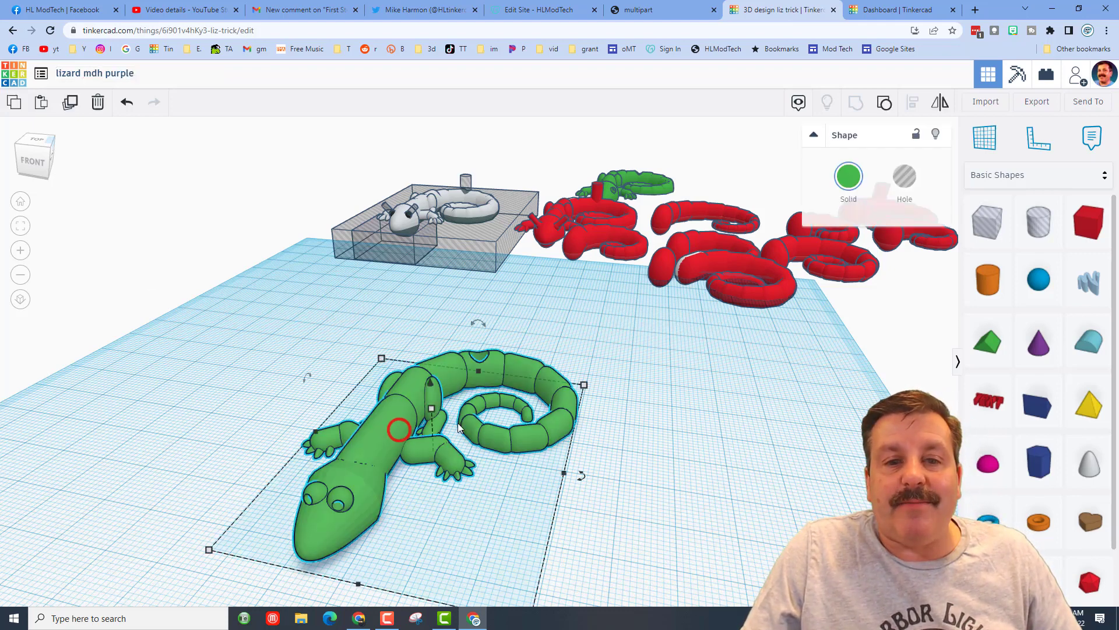
pyautogui.click(1038, 103)
pyautogui.click(613, 321)
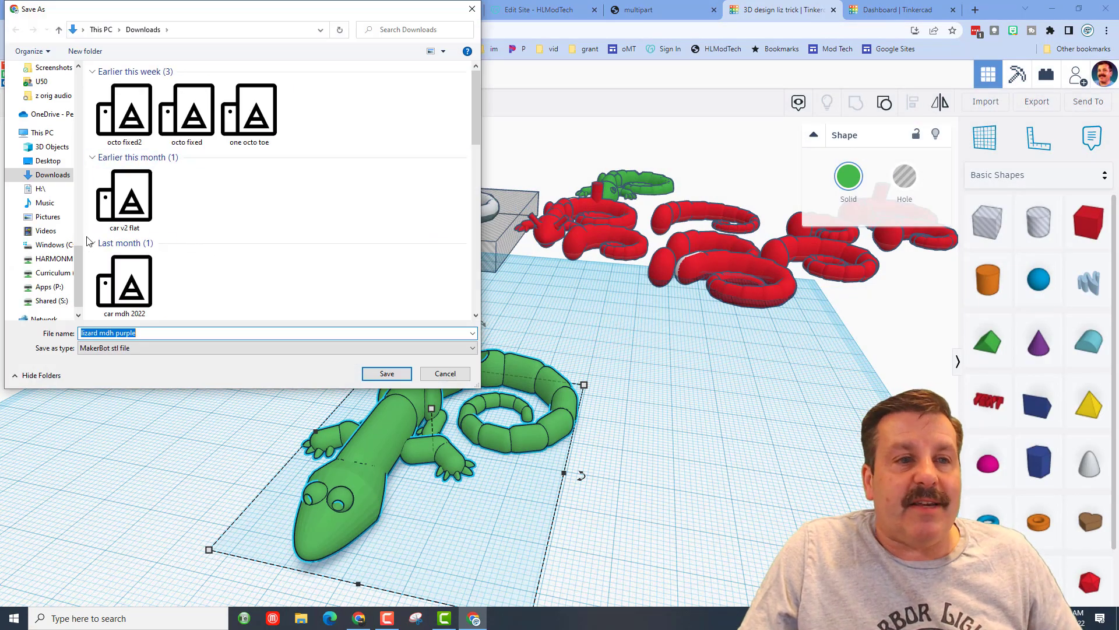
pyautogui.moveTo(78, 270); pyautogui.dragTo(92, 77)
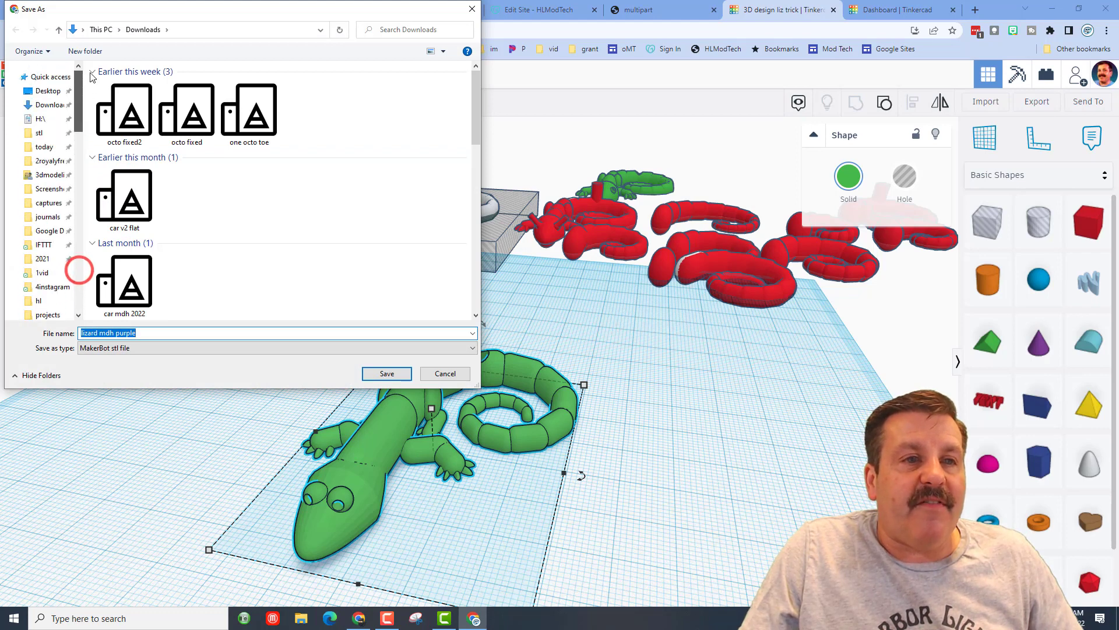
pyautogui.click(39, 132)
pyautogui.click(387, 375)
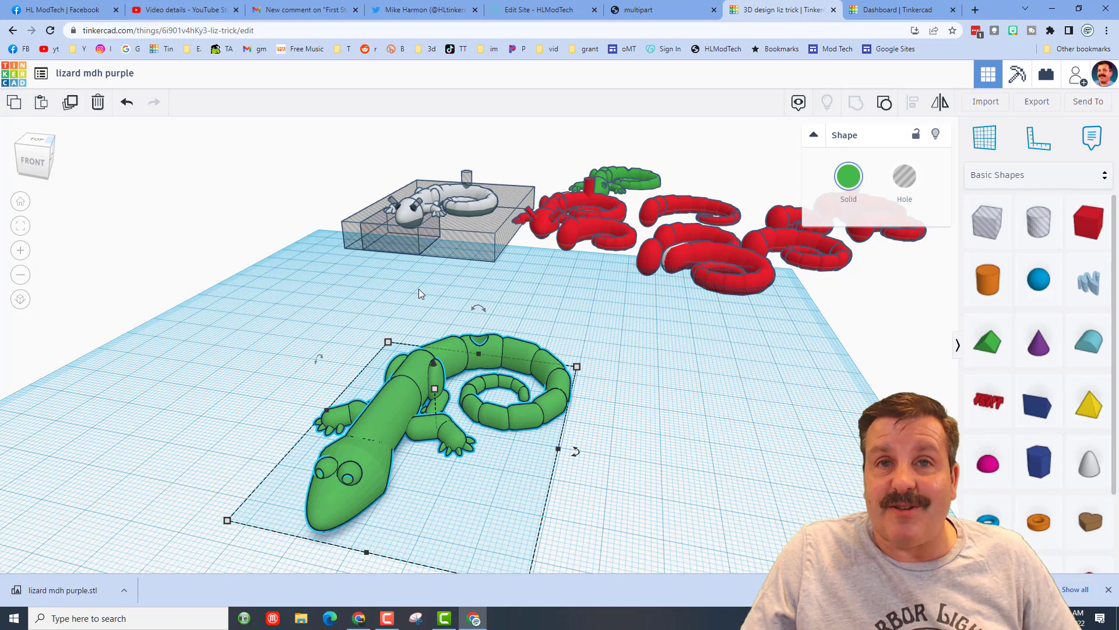
# - Create a collaboration link for the design and copy it, leaving the Collaborate dialog closed
pyautogui.click(418, 289)
pyautogui.moveTo(723, 408)
pyautogui.mouseDown(button='right')
pyautogui.moveTo(757, 426)
pyautogui.moveTo(727, 429)
pyautogui.mouseUp(button='right')
pyautogui.click(1075, 77)
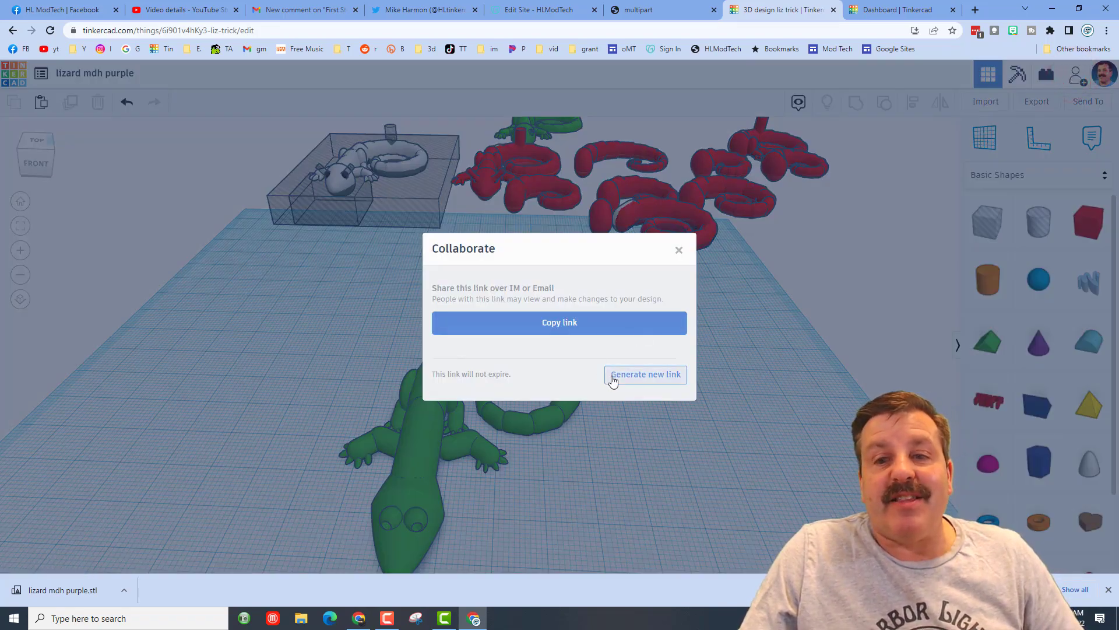
pyautogui.click(589, 322)
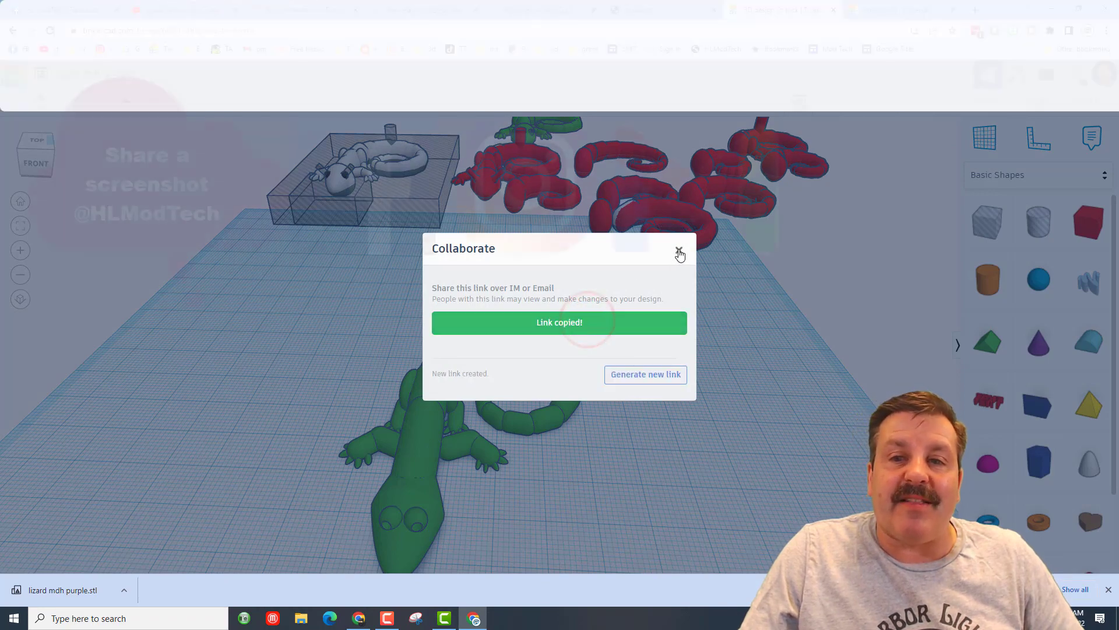
pyautogui.click(679, 252)
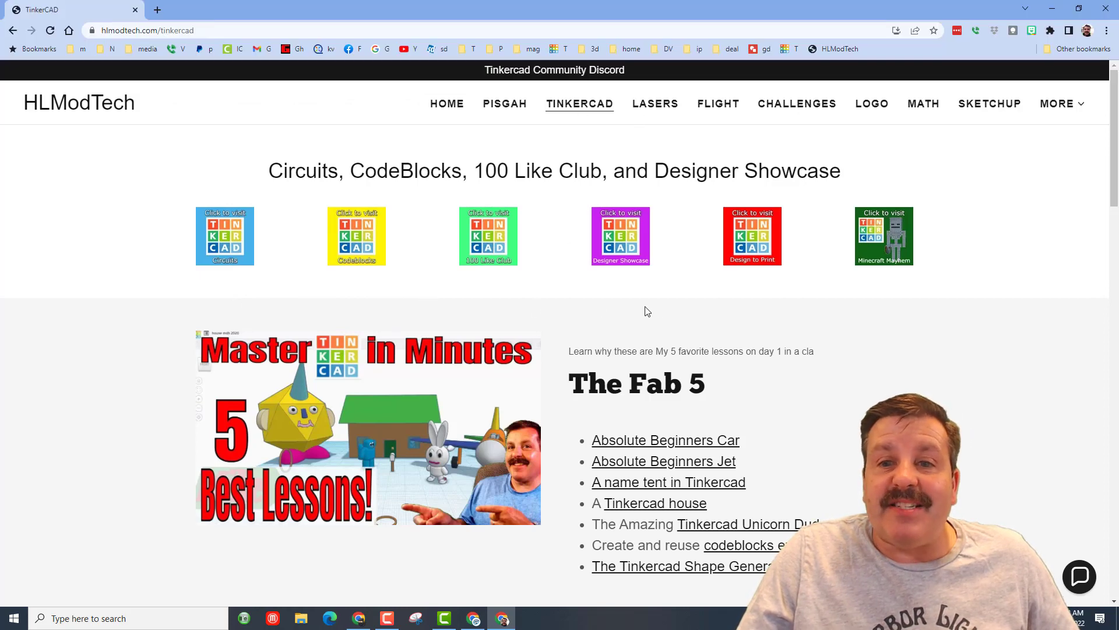
# - View the contact chat on the HLModTech website's Tinkercad page and close it again
pyautogui.click(1078, 577)
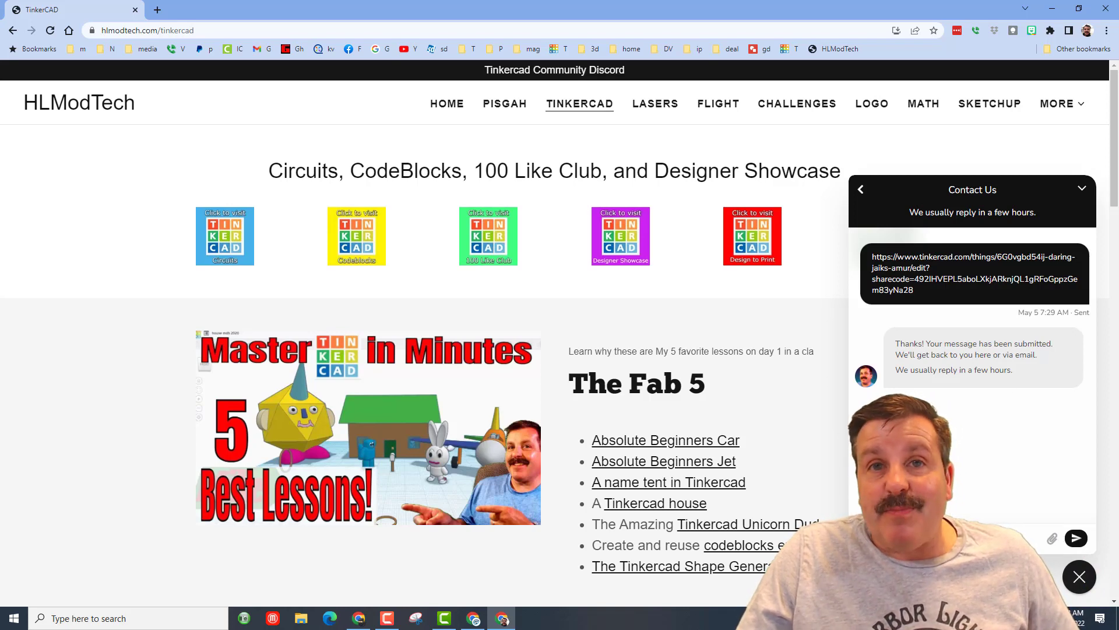
pyautogui.click(1070, 581)
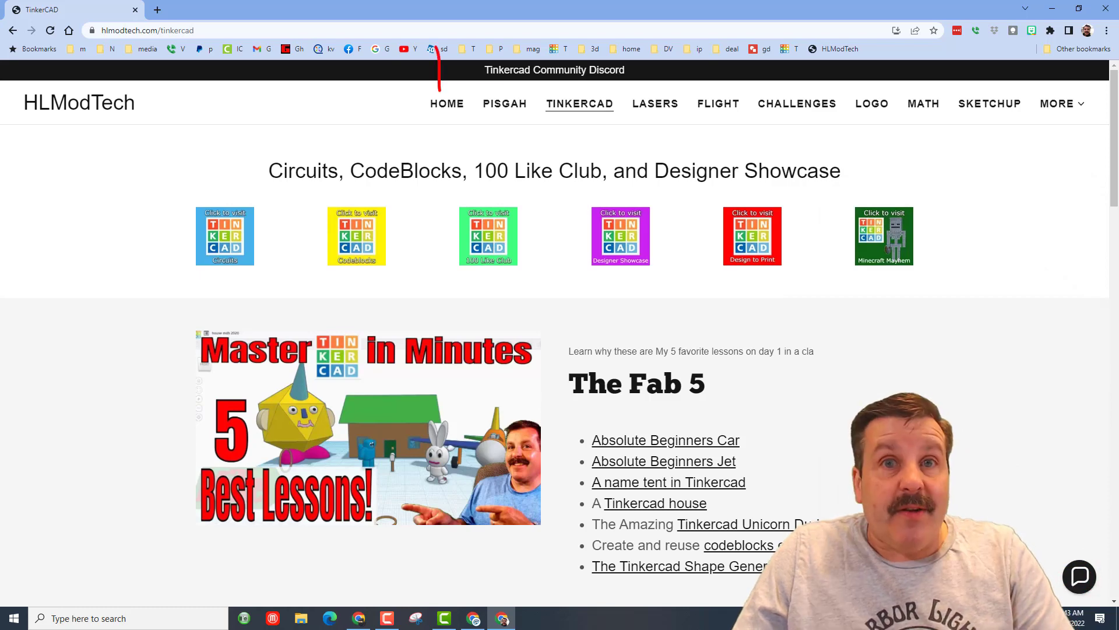
pyautogui.moveTo(454, 88); pyautogui.dragTo(654, 46)
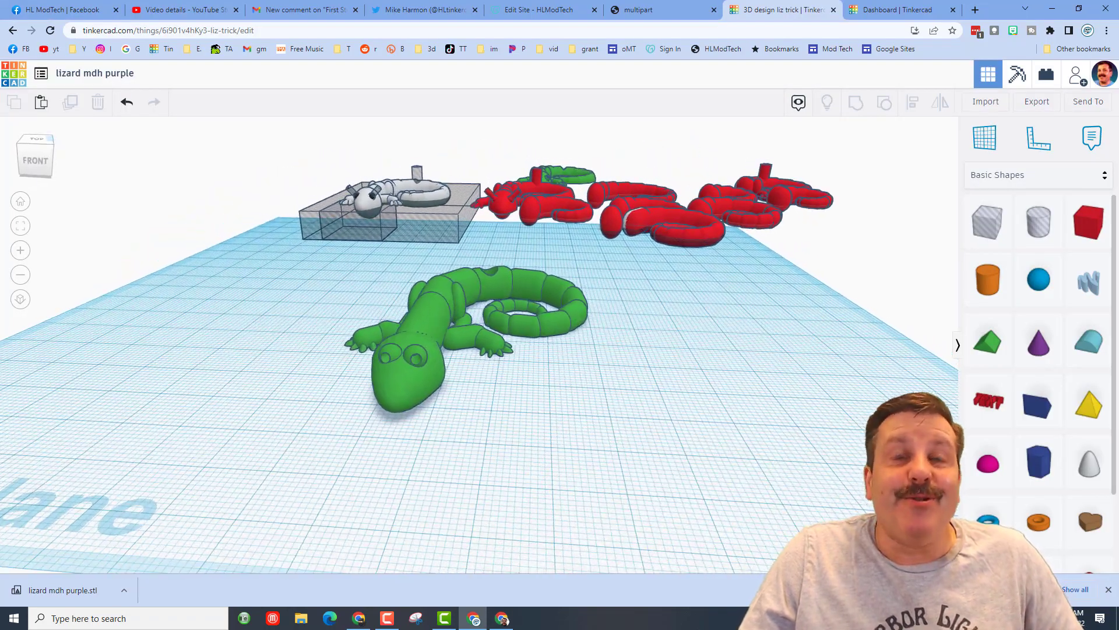
pyautogui.moveTo(816, 484)
pyautogui.mouseDown(button='right')
pyautogui.moveTo(857, 519)
pyautogui.moveTo(886, 449)
pyautogui.moveTo(872, 438)
pyautogui.moveTo(822, 496)
pyautogui.mouseUp(button='right')
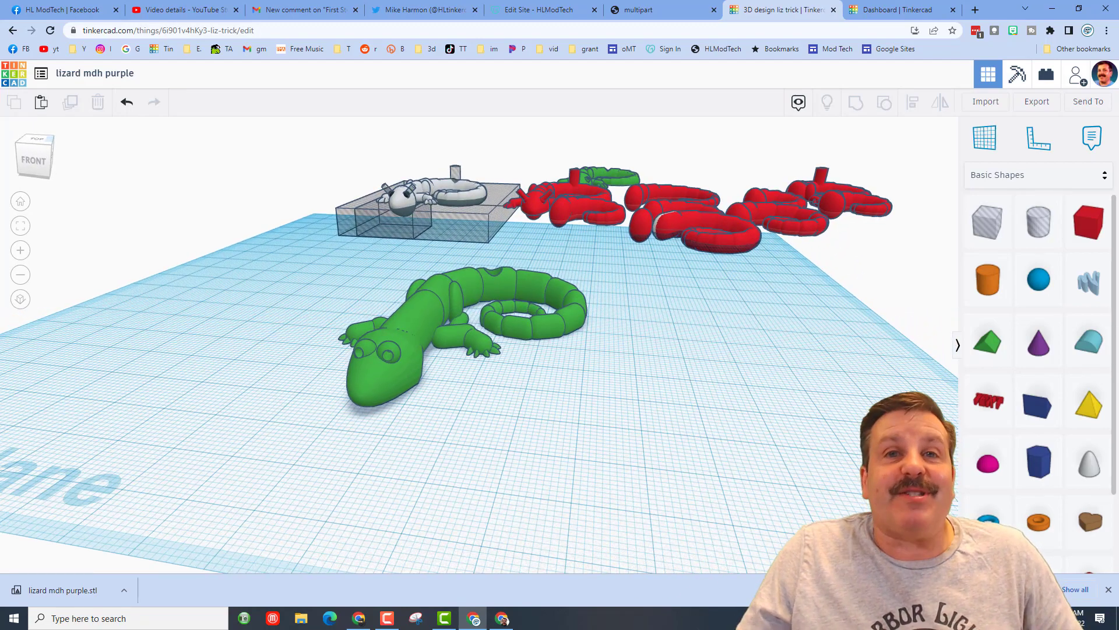